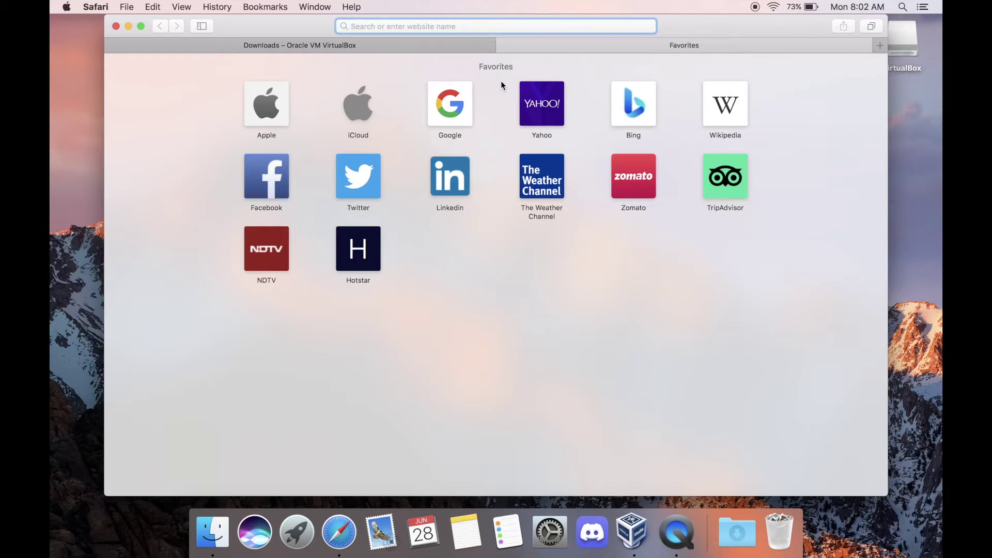
# Search the web for "install kali linux on virtualbox mac"
pyautogui.write('install')
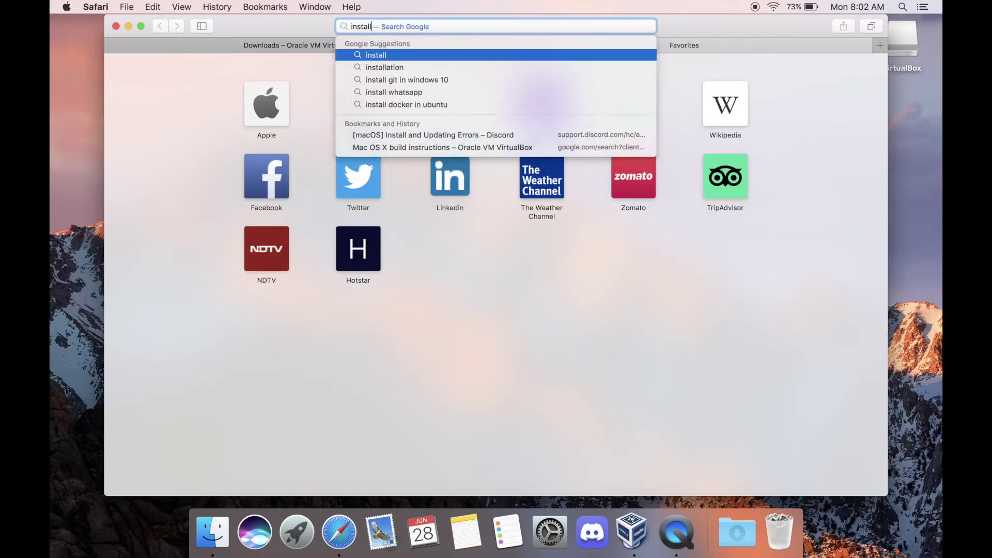
pyautogui.write(' kali linuz on')
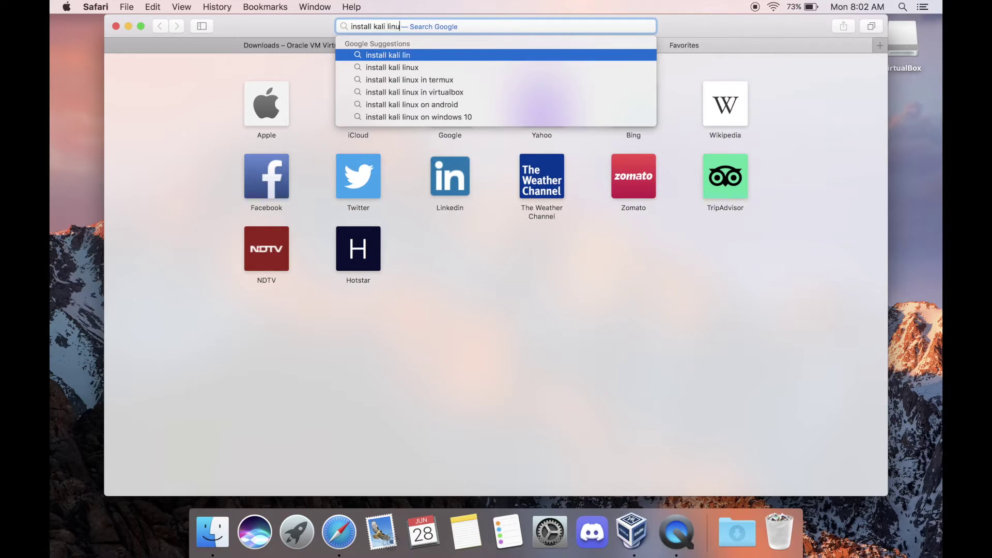
pyautogui.press('BackSpace')
pyautogui.press('BackSpace')
pyautogui.press('BackSpace')
pyautogui.press('BackSpace')
pyautogui.press('BackSpace')
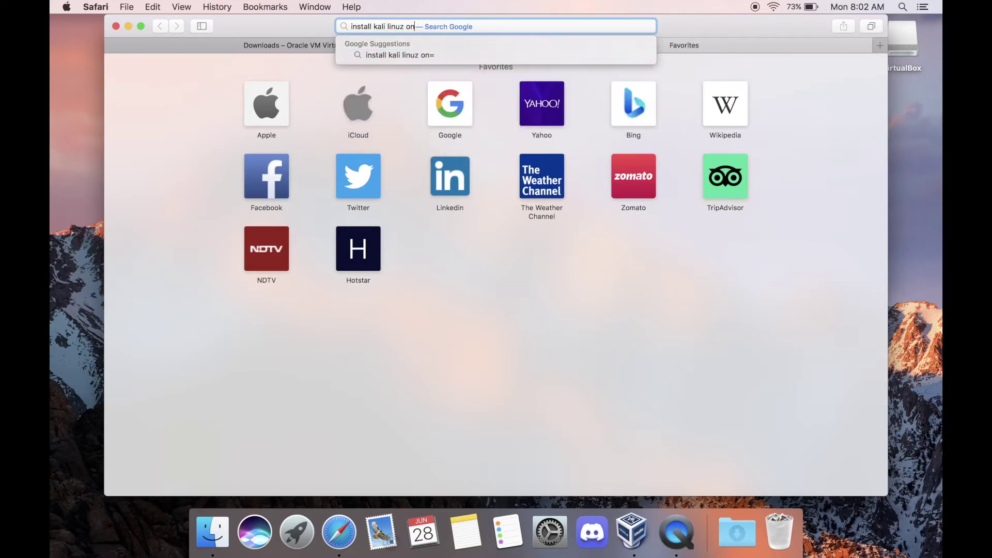
pyautogui.write('x on vir')
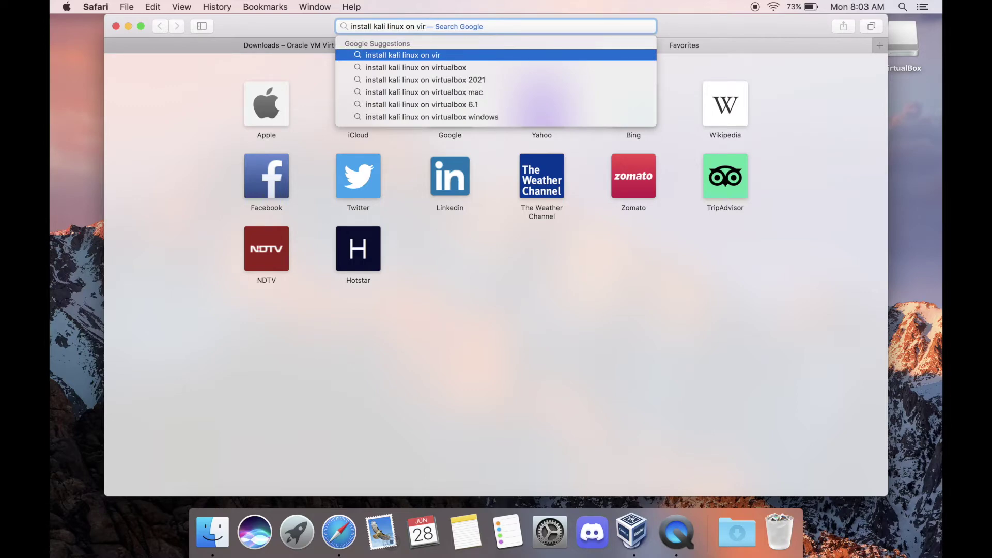
pyautogui.press('Down')
pyautogui.press('Down')
pyautogui.press('Down')
pyautogui.press('Return')
pyautogui.write('\\')
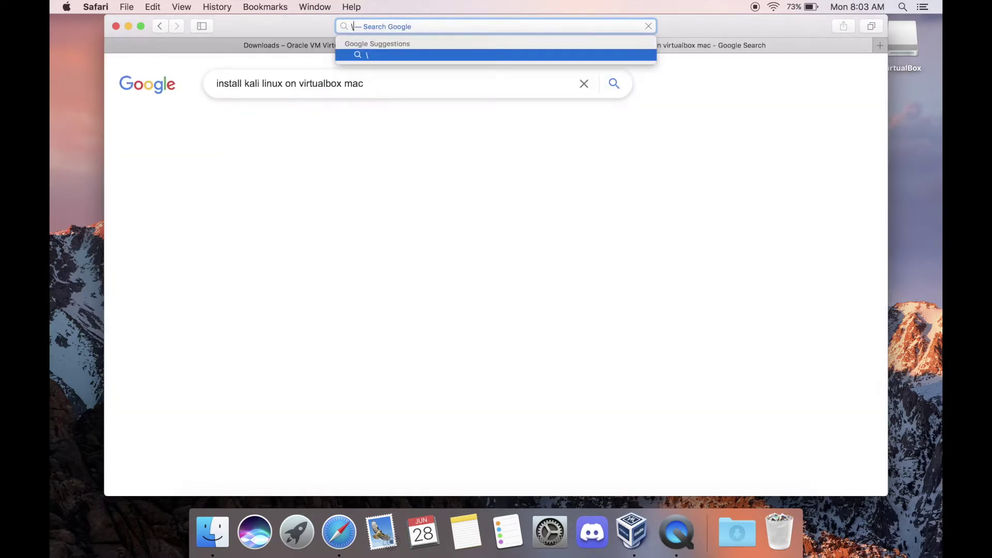
# Open the nakivo.com result "How to Install Kali Linux on VirtualBox: An Expert Guide" from the search results
pyautogui.scroll(-3, 550, 303)
pyautogui.scroll(3, 550, 302)
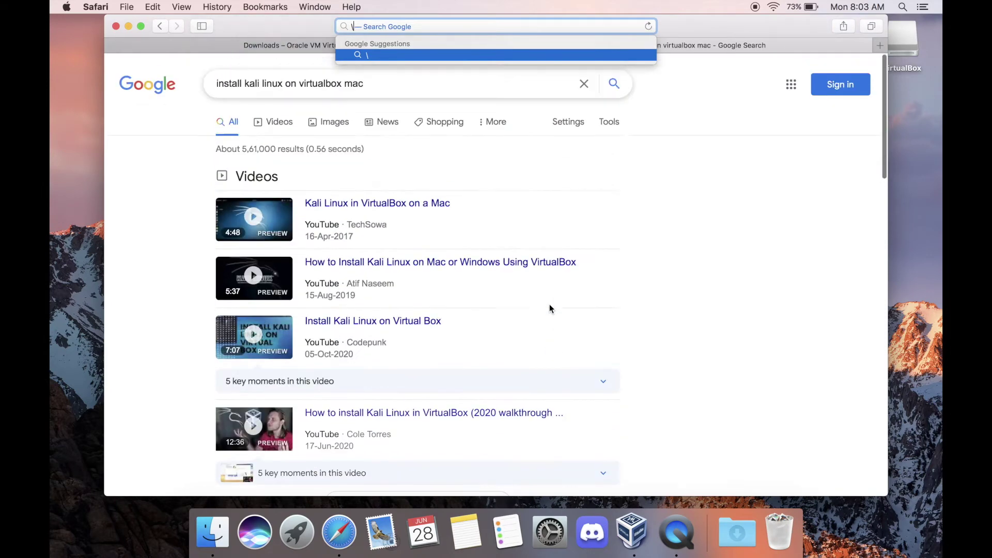
pyautogui.scroll(-1, 550, 304)
pyautogui.scroll(-5, 550, 305)
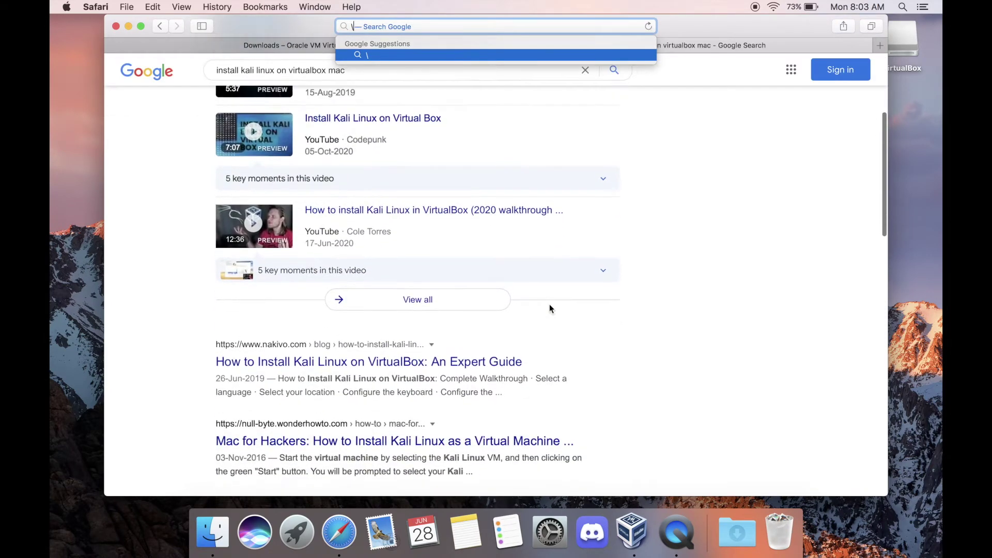
pyautogui.scroll(-3, 550, 308)
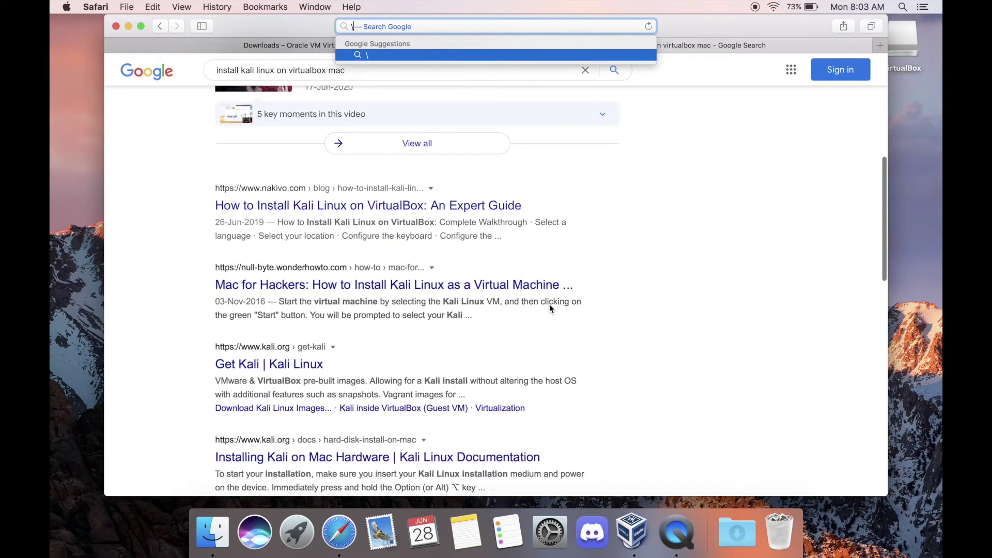
pyautogui.scroll(2, 549, 308)
pyautogui.scroll(1, 550, 308)
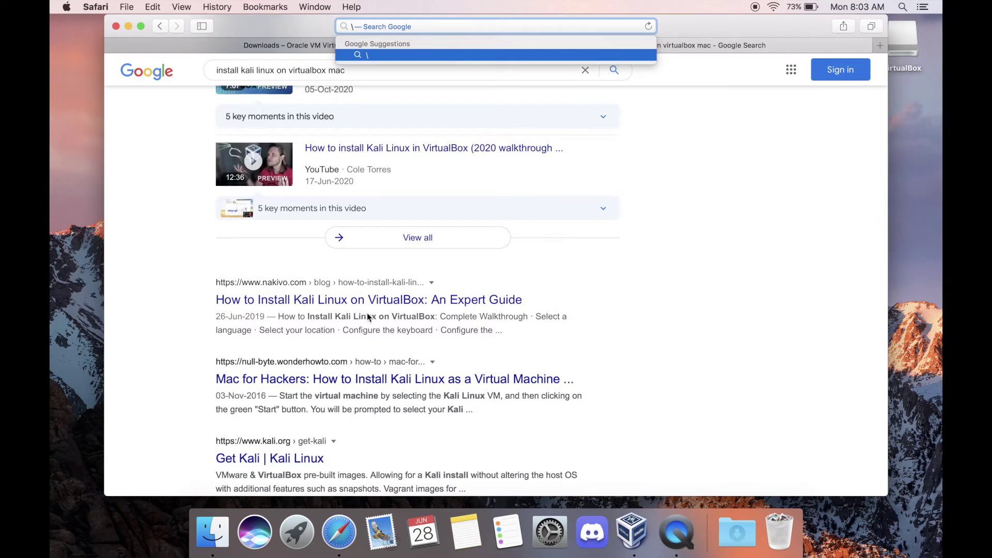
pyautogui.click(391, 300)
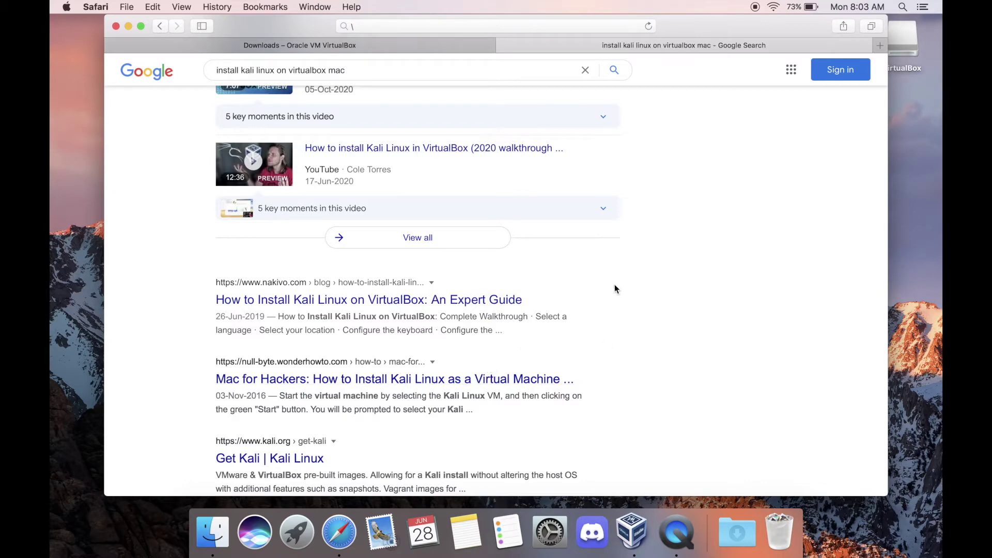
pyautogui.click(494, 300)
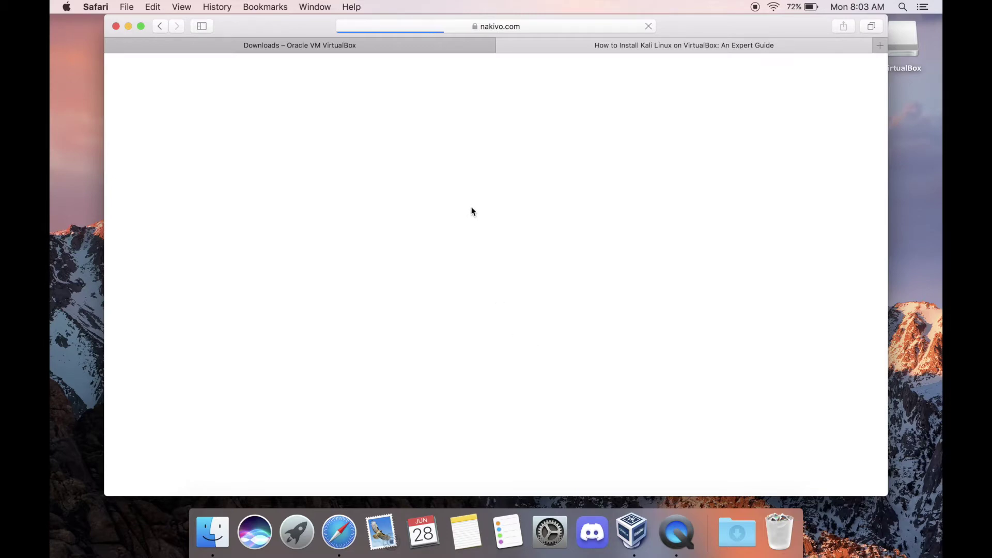
# Open the official web site link from the guide's "Downloading the Installation Image of Kali Linux" section in a new tab
pyautogui.scroll(-1, 422, 308)
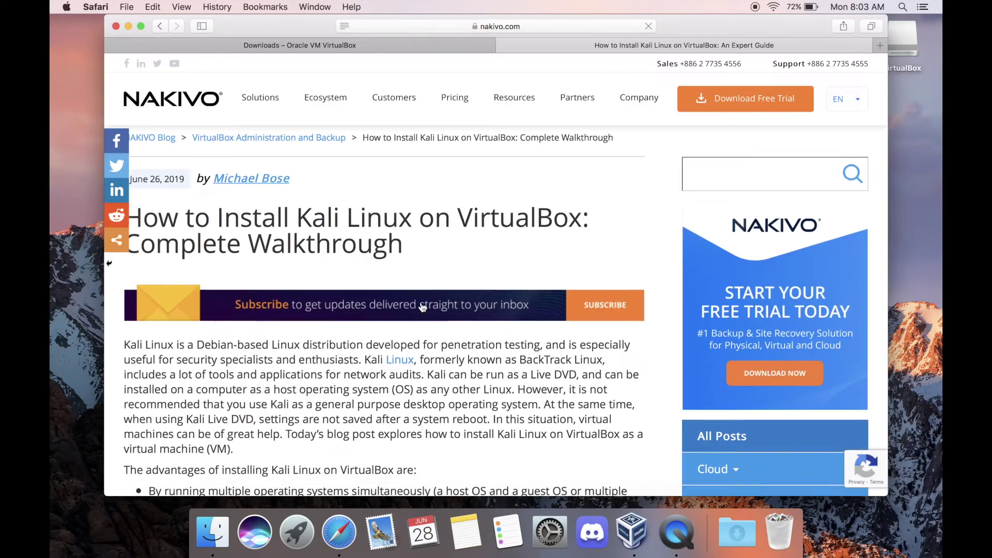
pyautogui.scroll(-10, 423, 307)
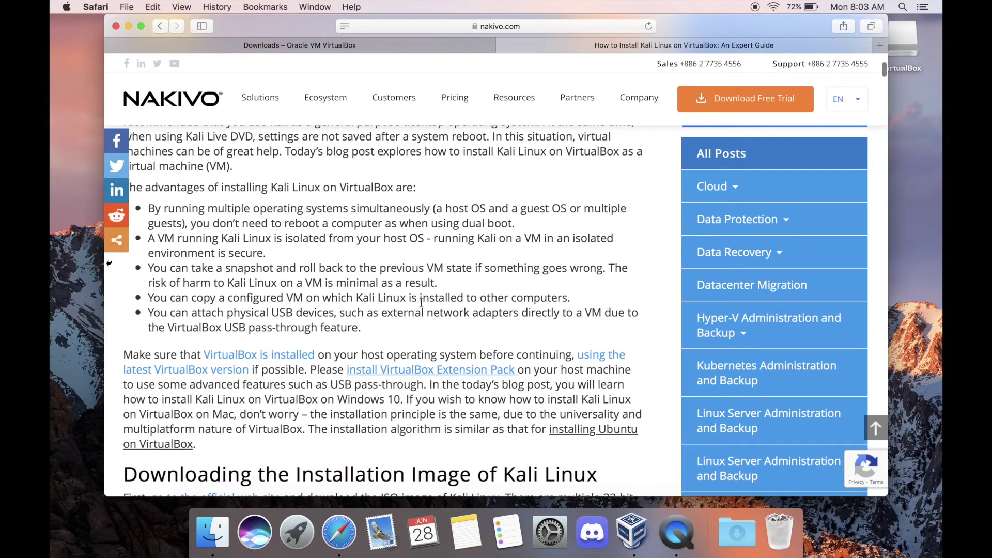
pyautogui.scroll(-10, 421, 302)
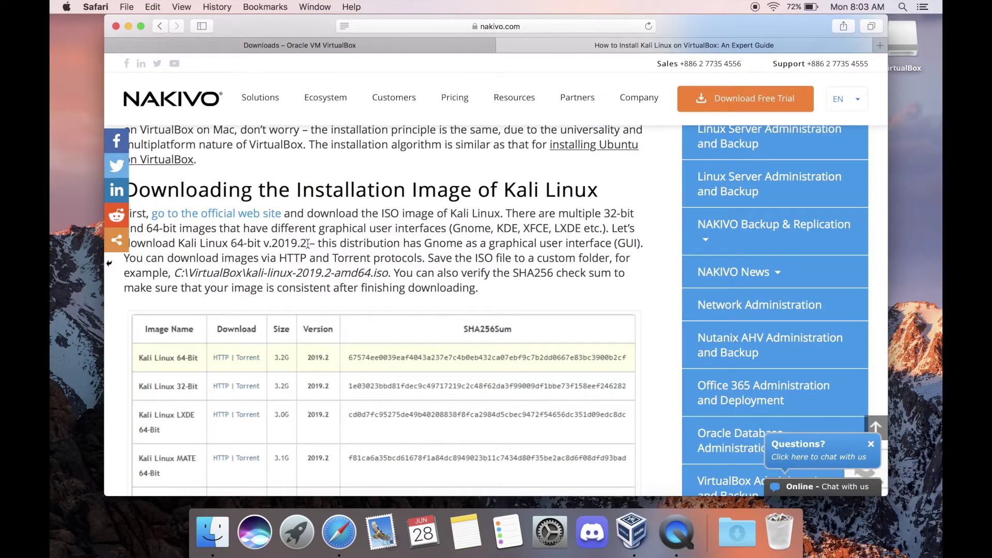
pyautogui.scroll(-2, 343, 311)
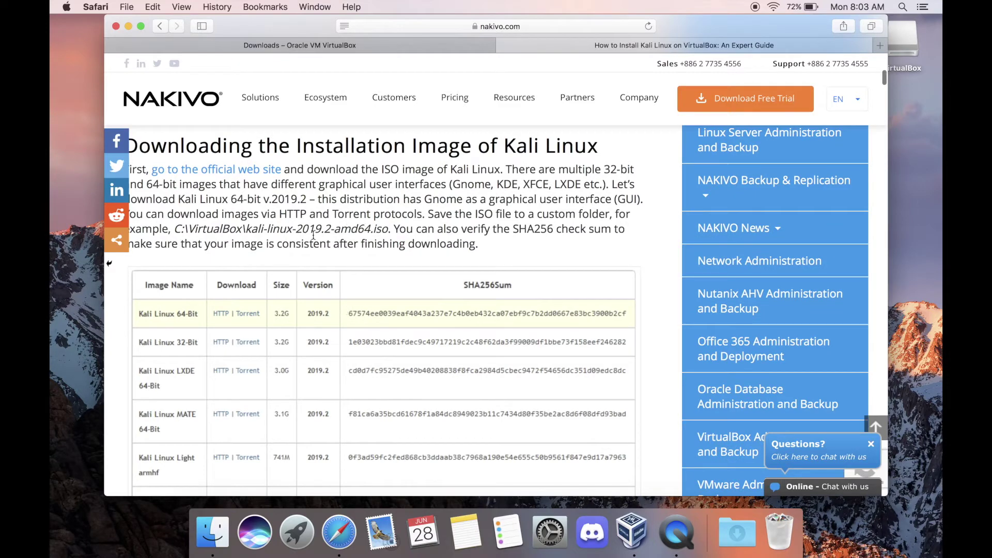
pyautogui.scroll(2, 412, 241)
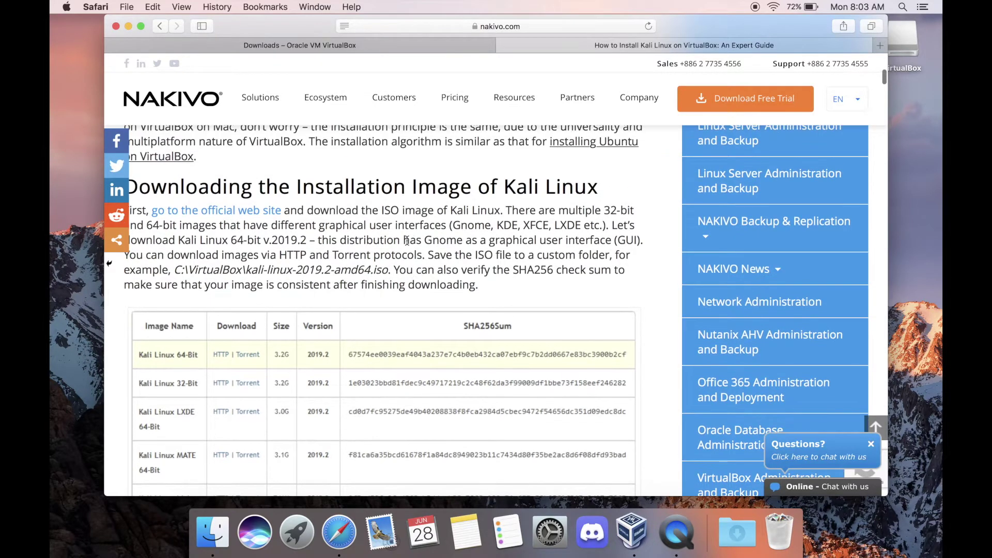
pyautogui.rightClick(249, 211)
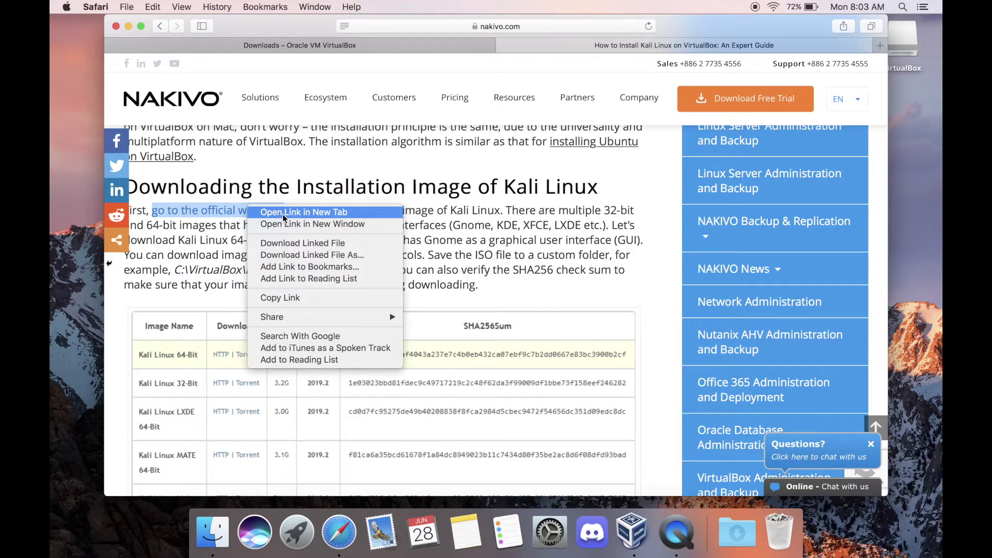
pyautogui.click(283, 213)
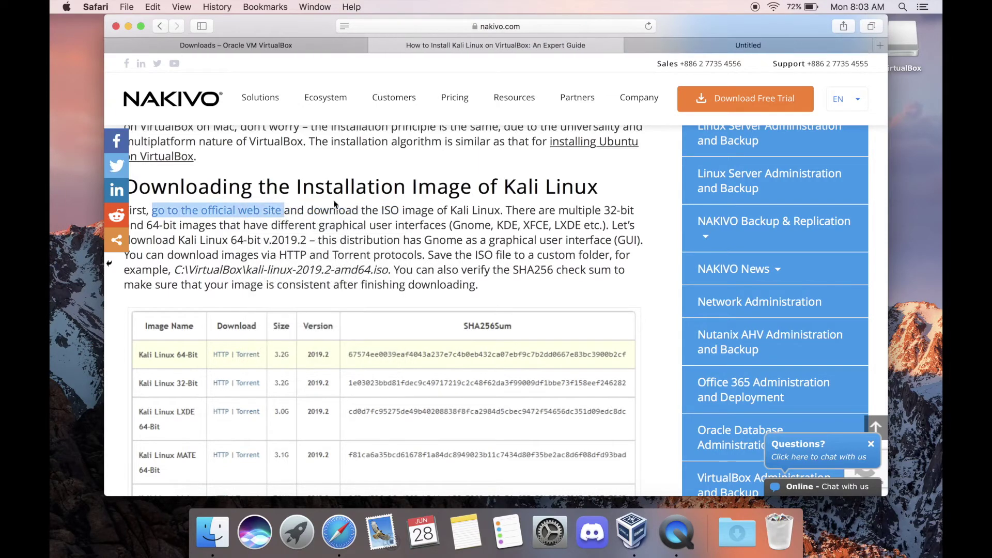
# Review the guide's table of Kali Linux images and switch to the Get Kali page
pyautogui.scroll(-2, 547, 283)
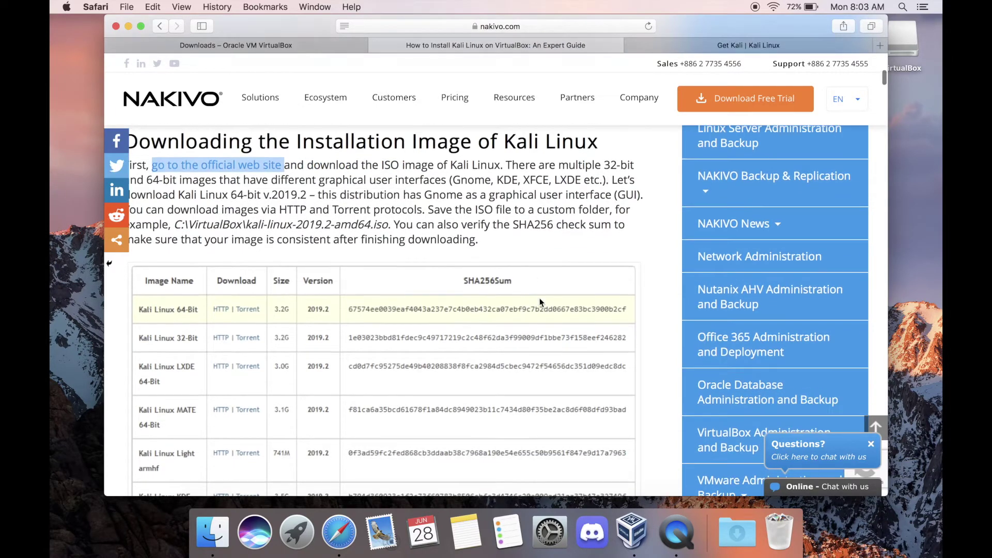
pyautogui.scroll(-1, 437, 283)
pyautogui.scroll(-3, 437, 283)
pyautogui.scroll(2, 437, 283)
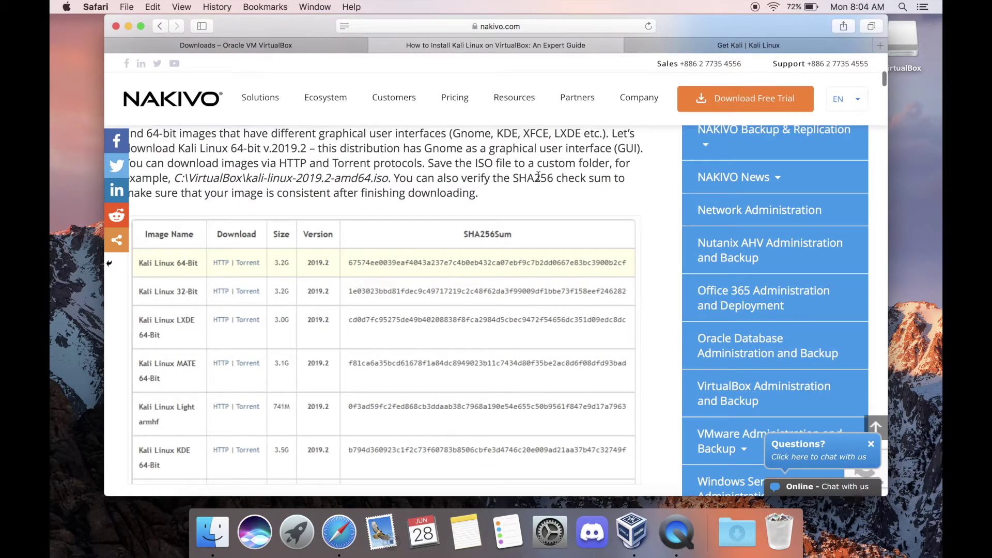
pyautogui.scroll(-2, 570, 268)
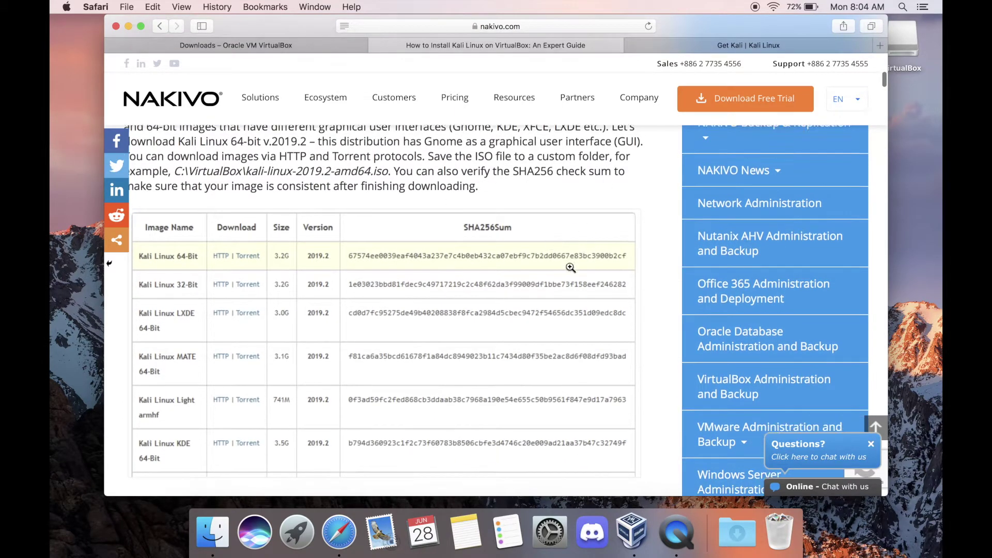
pyautogui.scroll(-2, 570, 267)
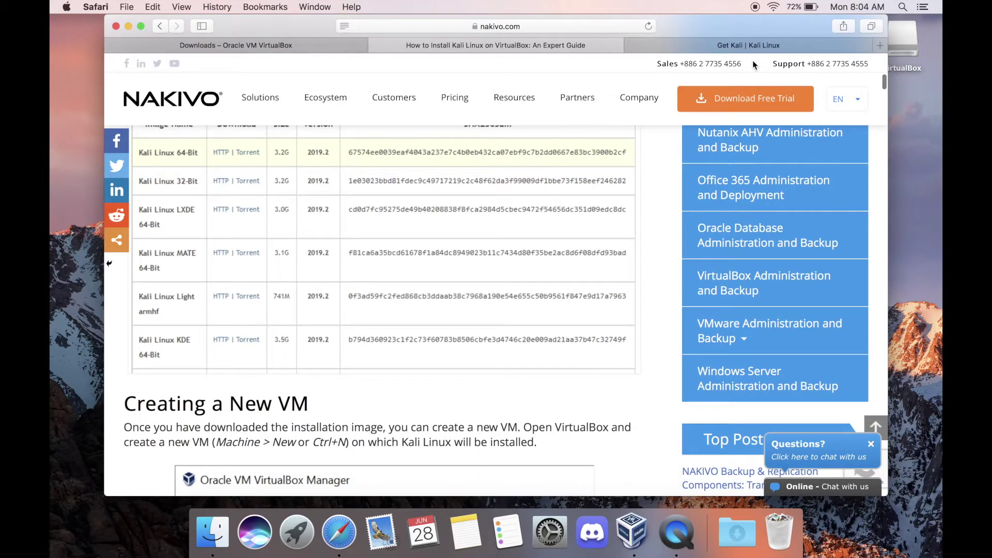
pyautogui.click(762, 44)
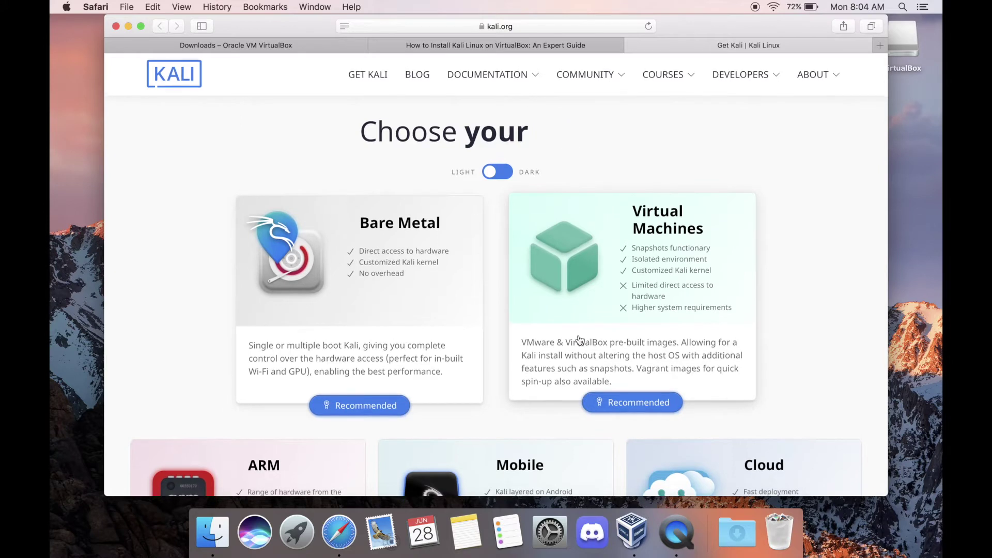
# Try the dark theme on the Get Kali page and return it to light
pyautogui.scroll(-2, 579, 340)
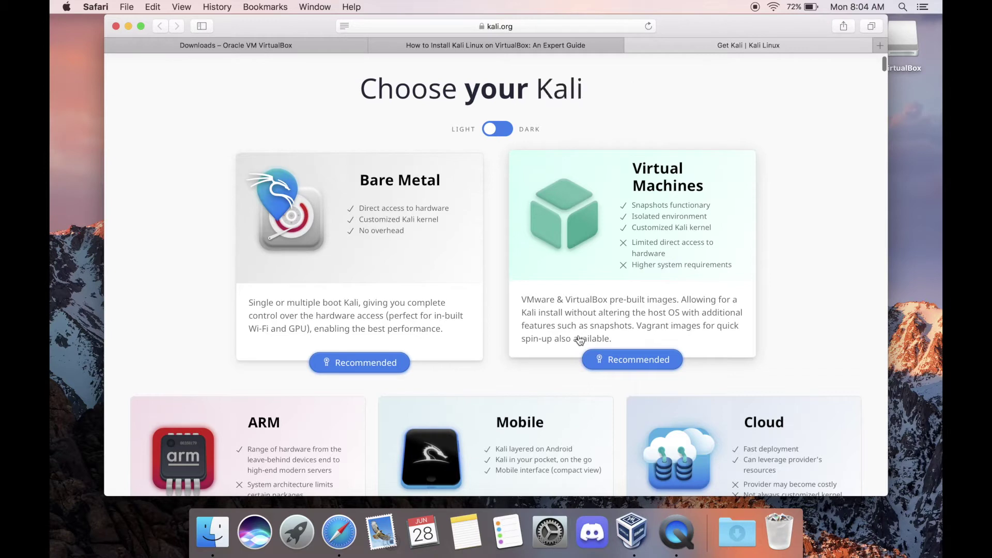
pyautogui.scroll(-1, 579, 340)
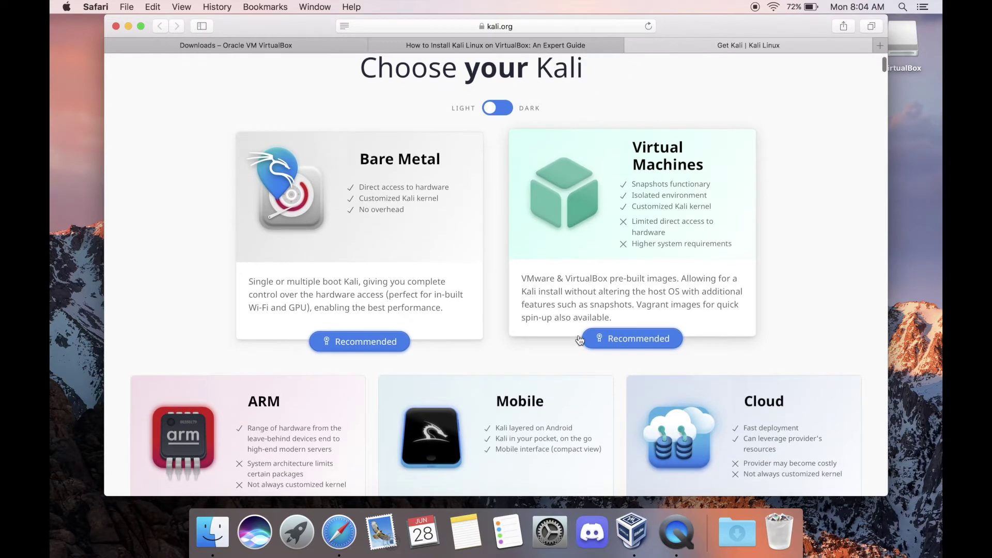
pyautogui.scroll(1, 579, 340)
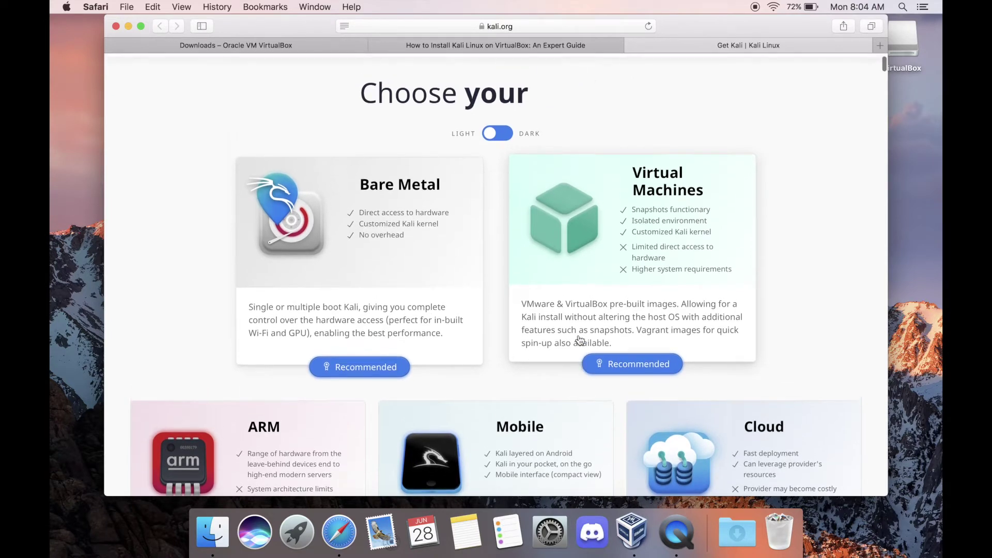
pyautogui.click(488, 136)
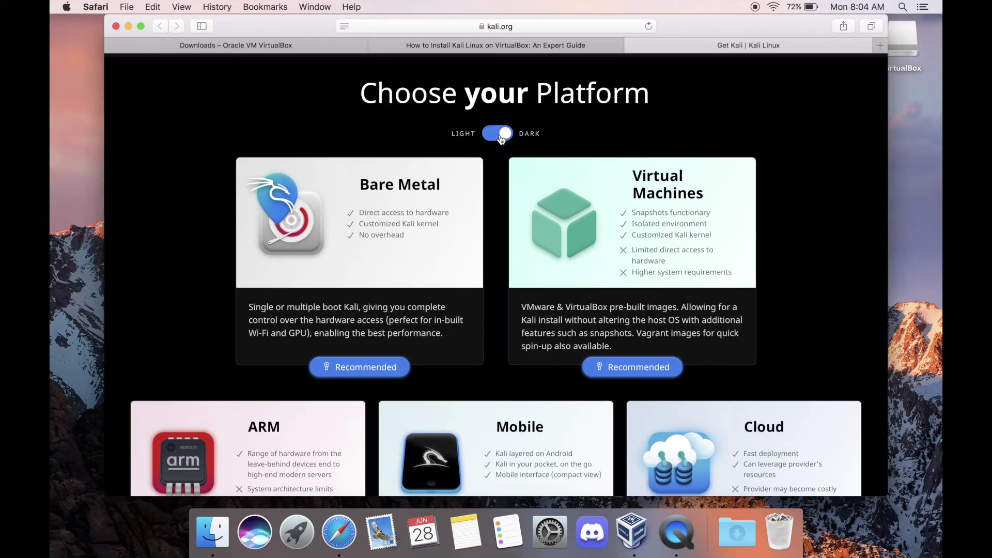
pyautogui.click(488, 135)
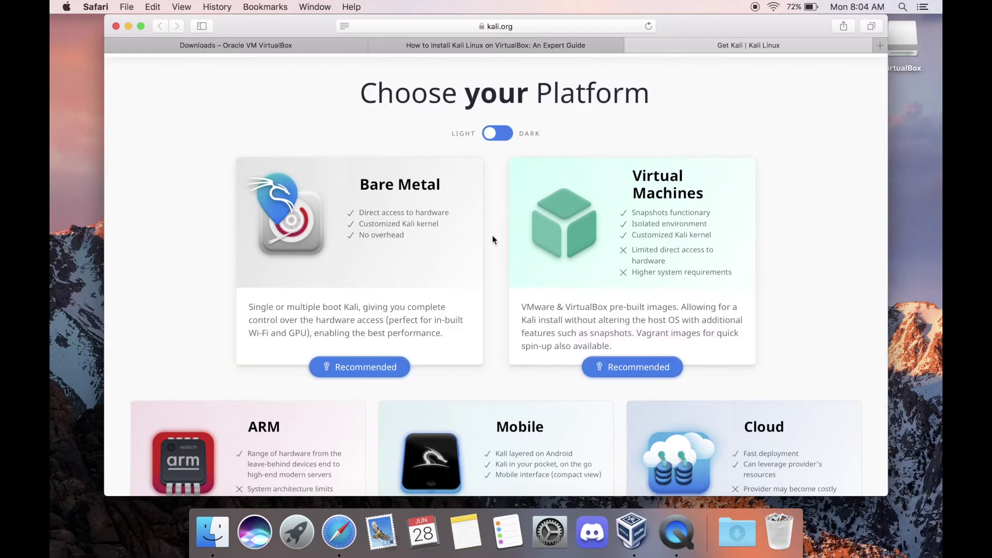
# Look over the available Kali platforms and go to the Bare Metal download section
pyautogui.scroll(-4, 498, 286)
pyautogui.scroll(-15, 498, 291)
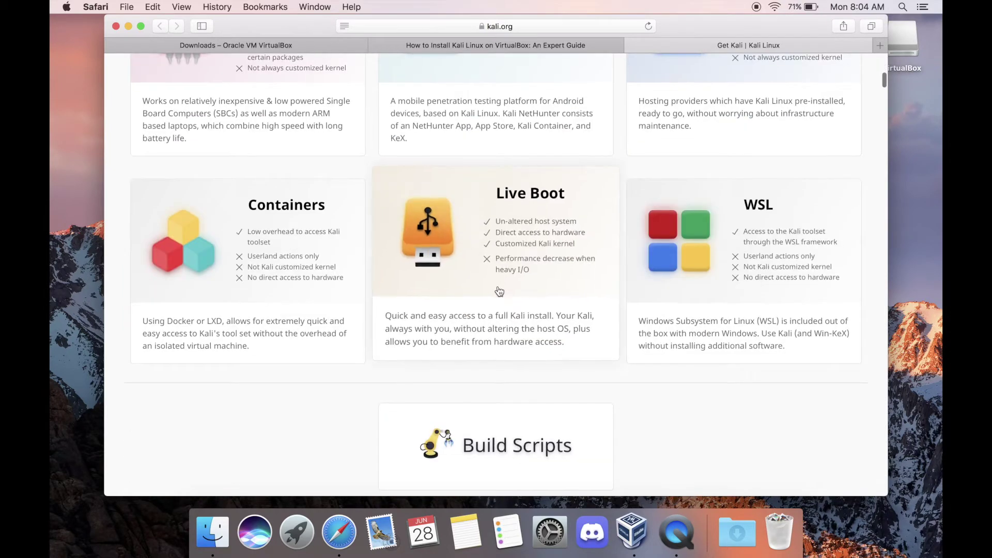
pyautogui.scroll(-3, 499, 290)
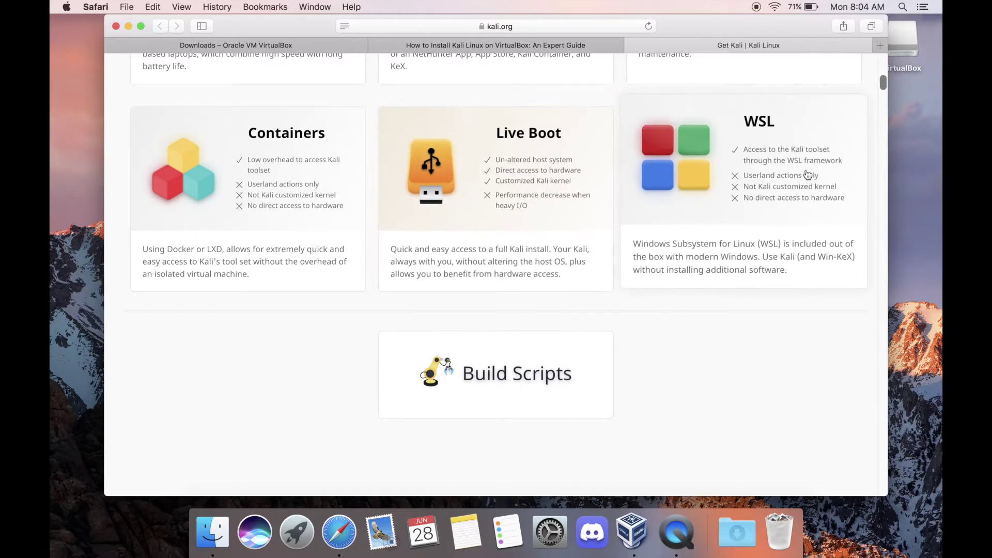
pyautogui.scroll(15, 610, 241)
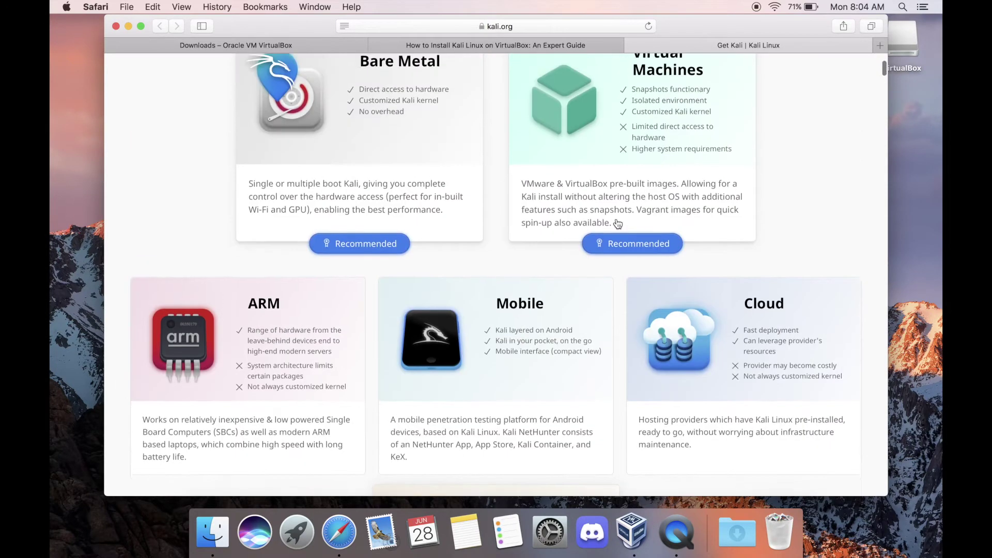
pyautogui.scroll(2, 631, 277)
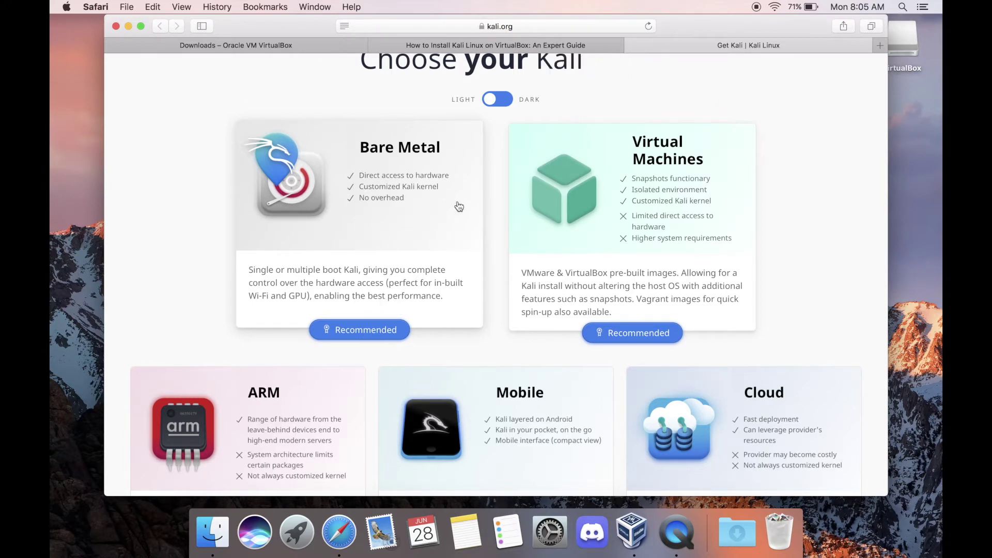
pyautogui.click(392, 256)
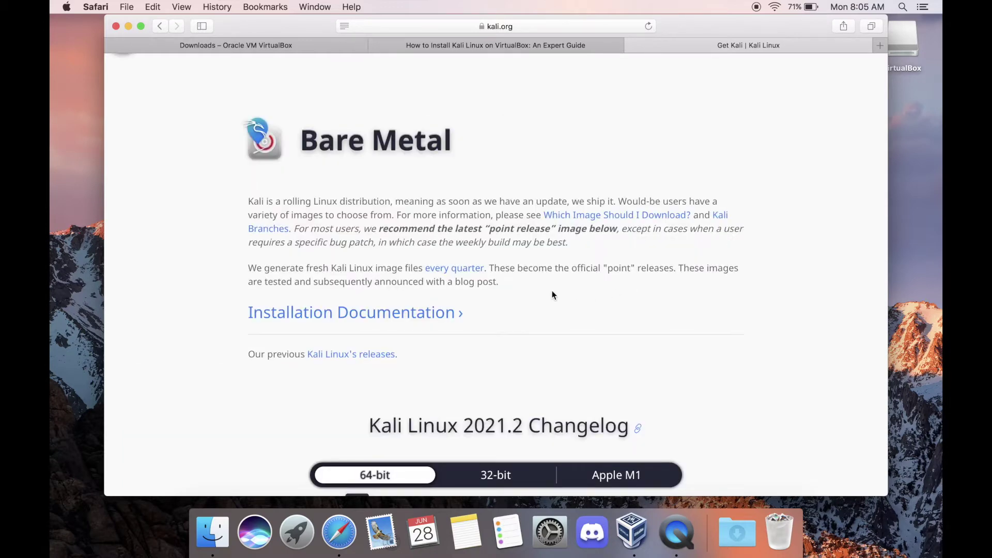
pyautogui.scroll(15, 552, 295)
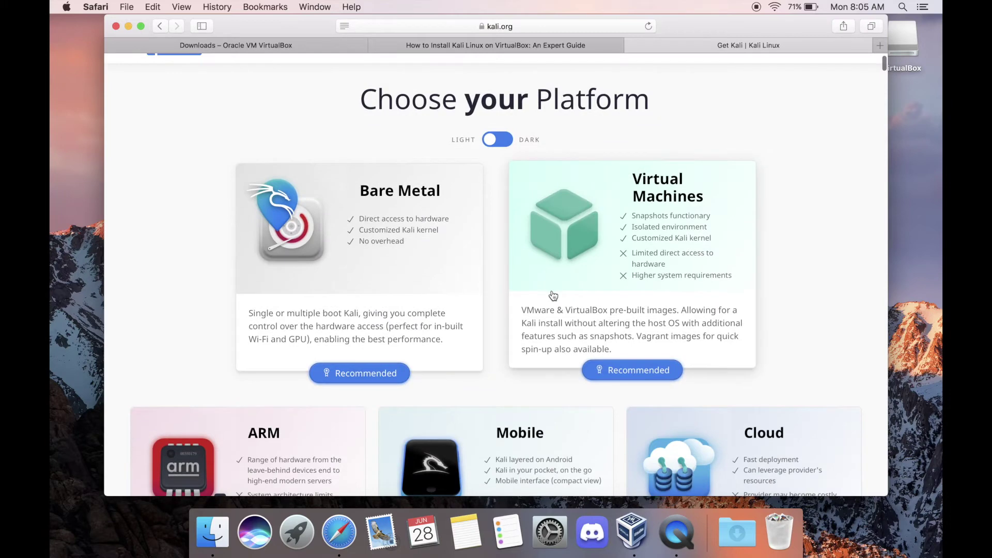
pyautogui.scroll(-15, 620, 234)
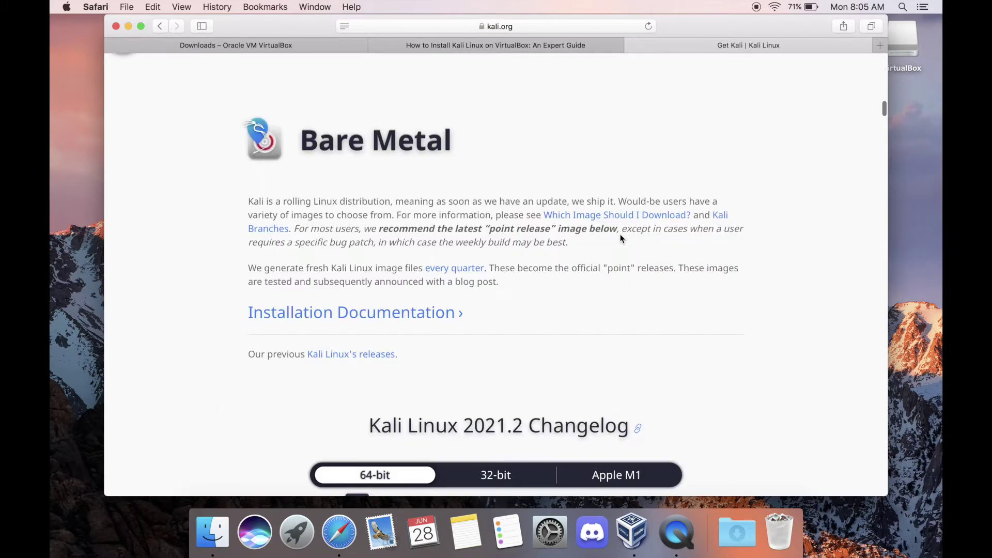
# Look over the Bare Metal installer images, view the Apple M1 variants and return to the 64-bit ones
pyautogui.scroll(-10, 609, 309)
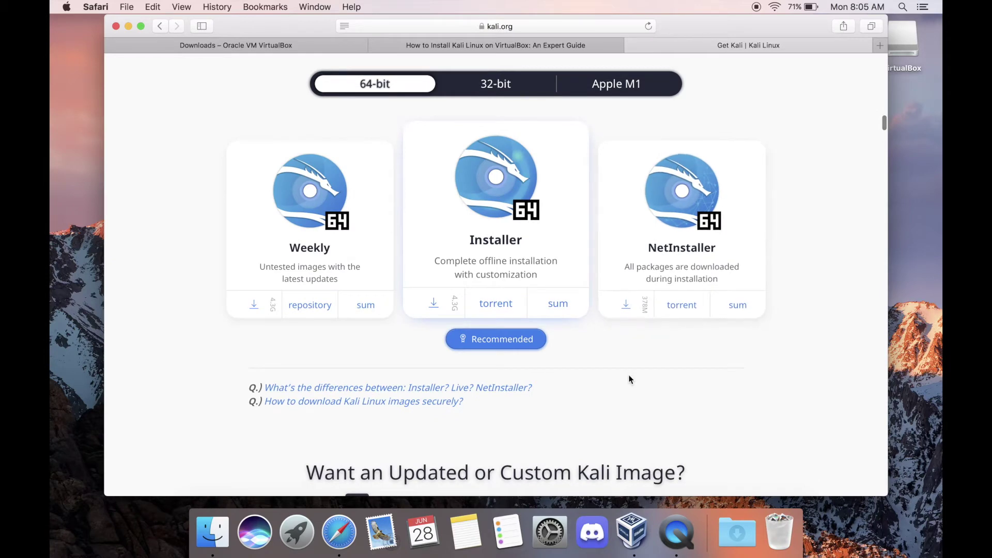
pyautogui.scroll(-5, 629, 380)
pyautogui.scroll(7, 629, 380)
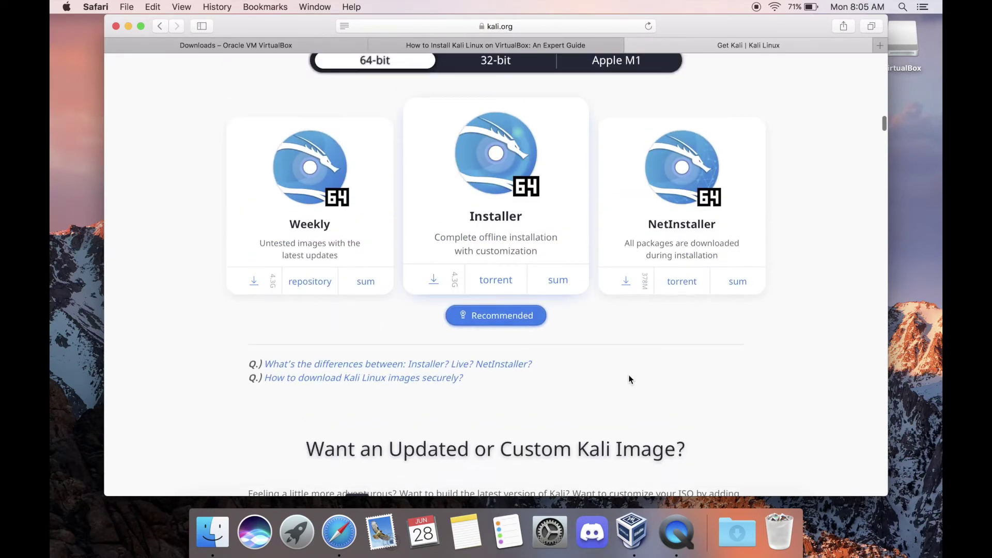
pyautogui.scroll(4, 628, 374)
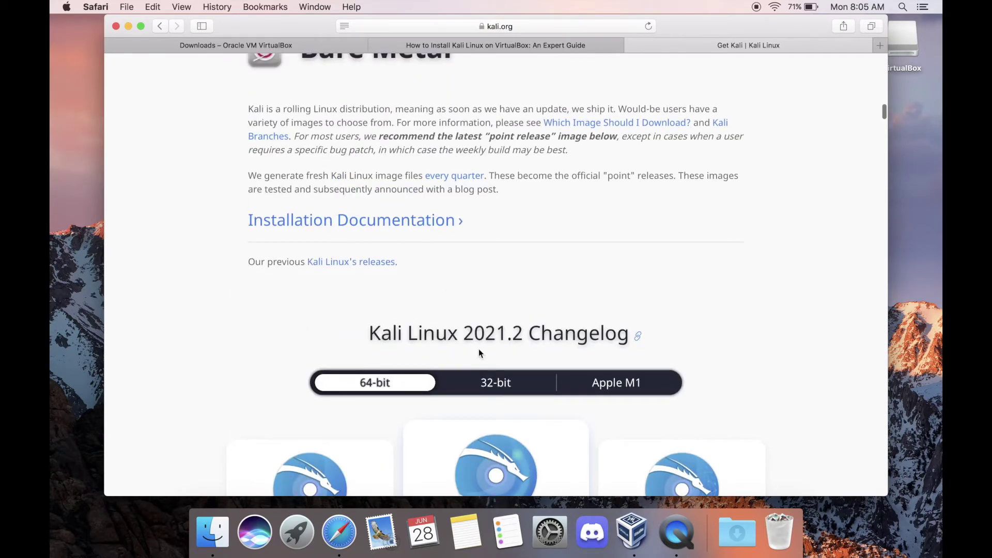
pyautogui.scroll(-3, 593, 258)
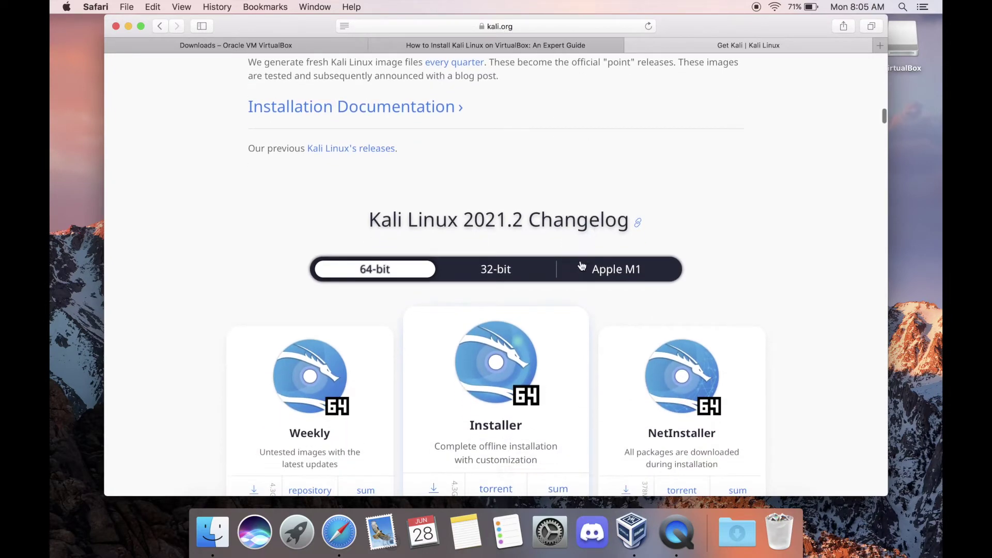
pyautogui.click(660, 278)
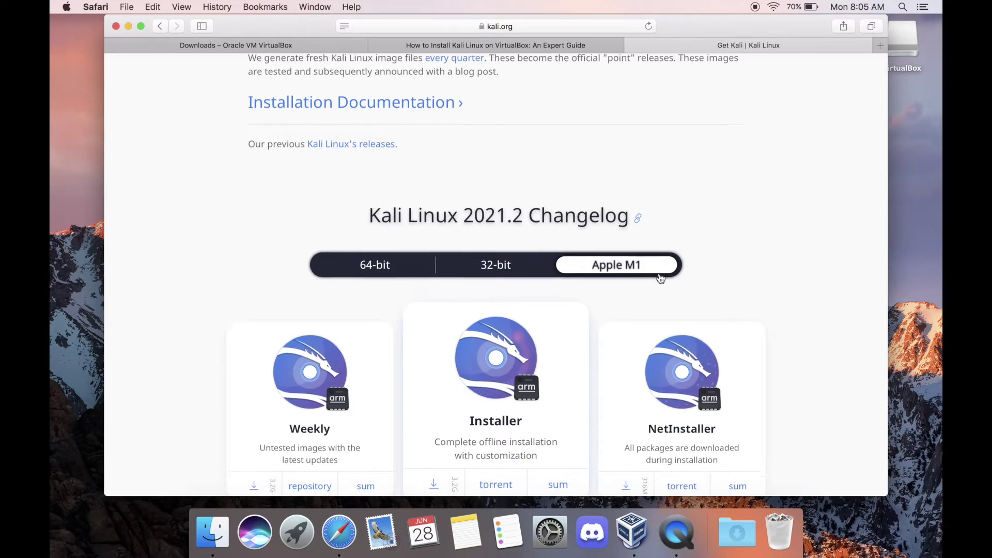
pyautogui.scroll(-1, 660, 278)
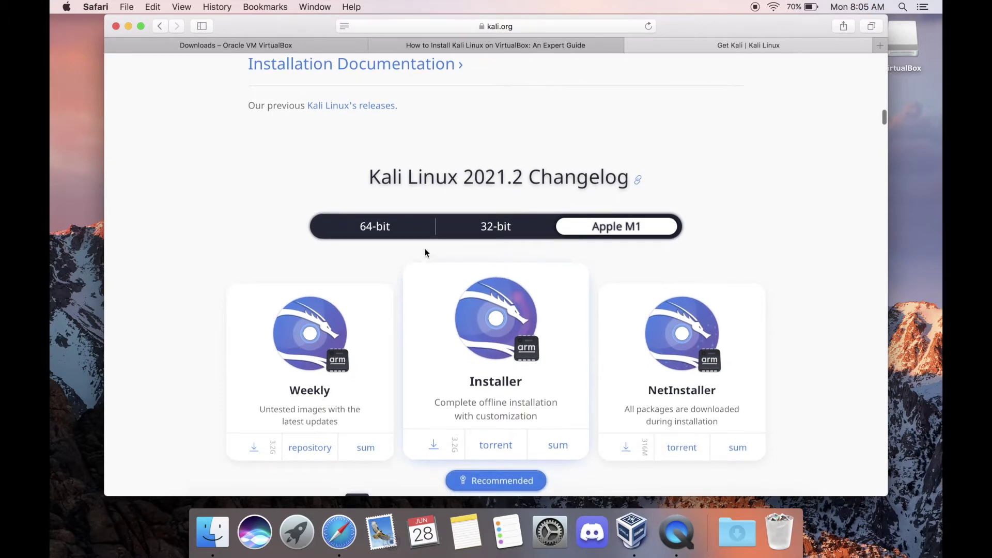
pyautogui.click(397, 235)
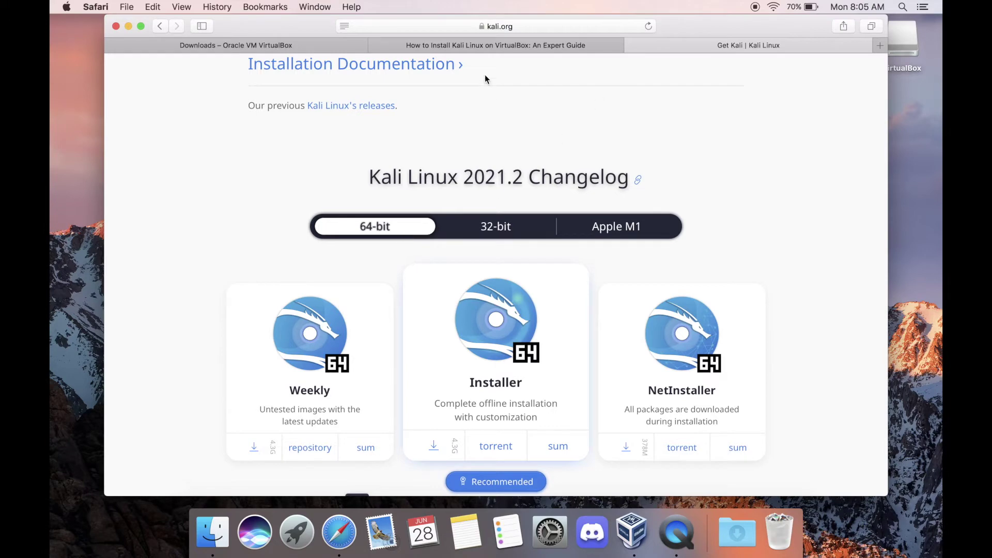
# Check the Kali Linux image table in the NAKIVO installation guide and return to the Get Kali page
pyautogui.click(495, 45)
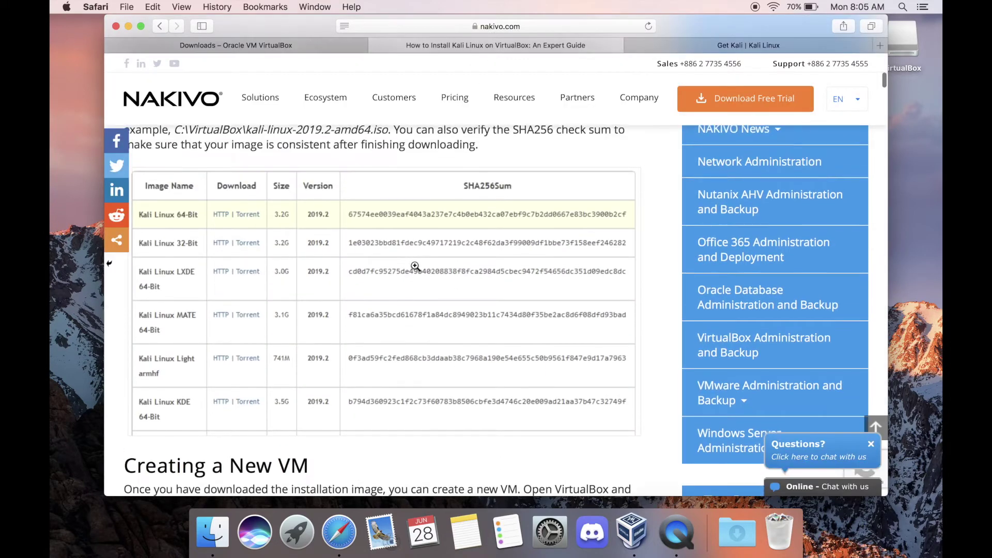
pyautogui.scroll(2, 415, 266)
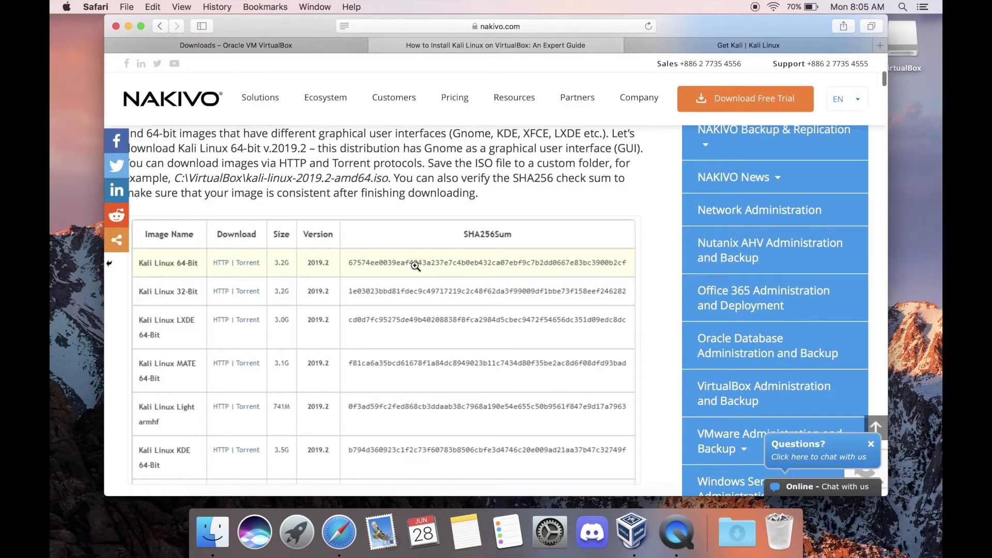
pyautogui.scroll(-10, 415, 266)
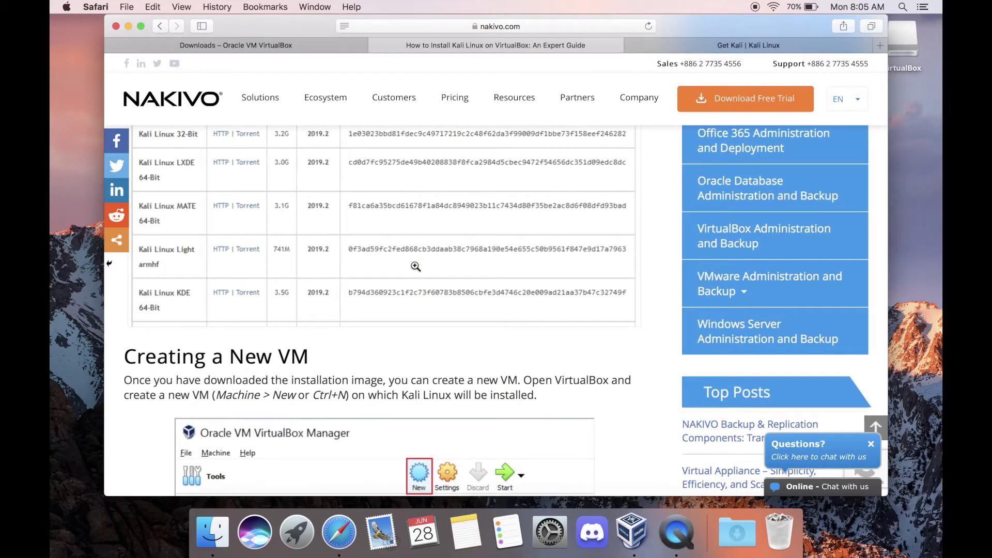
pyautogui.scroll(9, 415, 265)
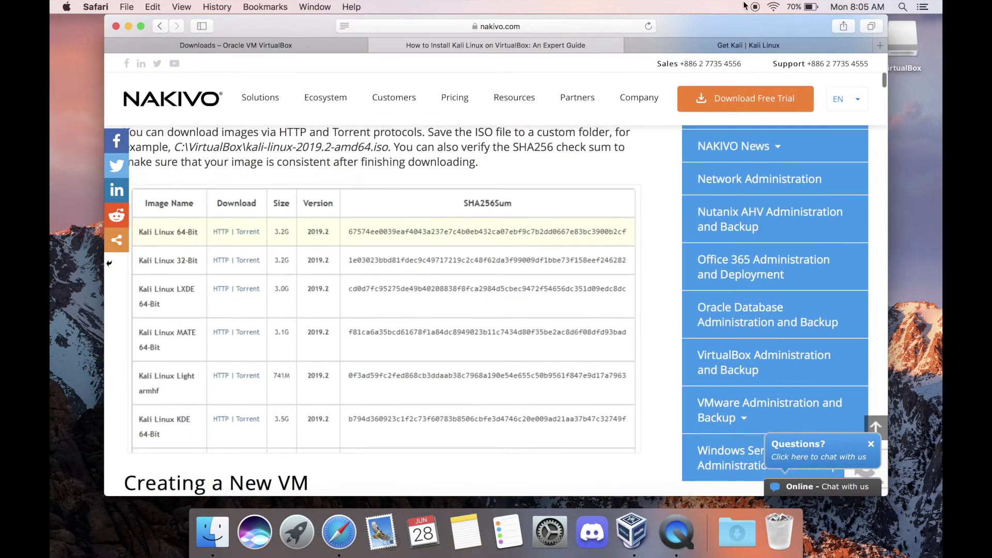
pyautogui.click(752, 46)
# Compare the Apple M1 Bare Metal installer options again and switch back to the 64-bit images
pyautogui.scroll(-2, 612, 255)
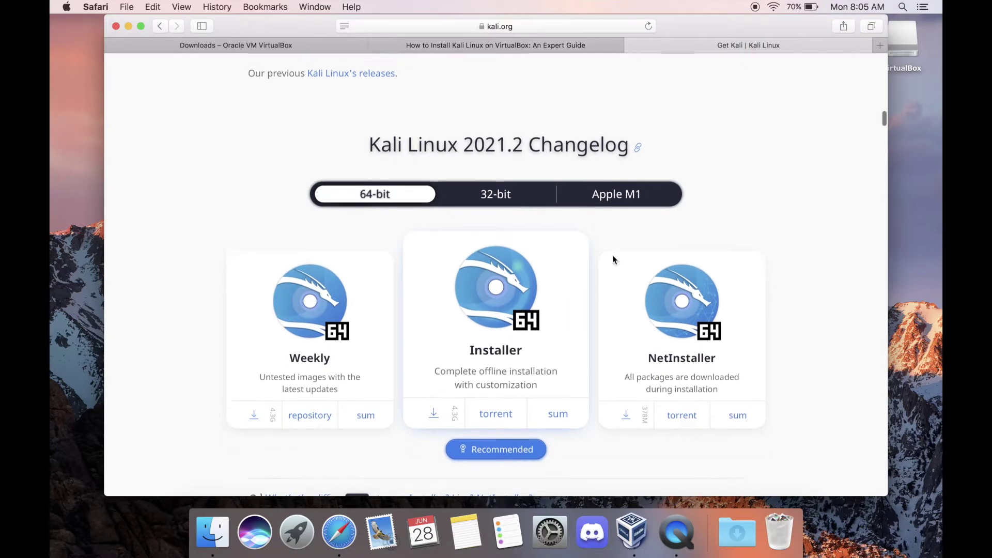
pyautogui.click(620, 183)
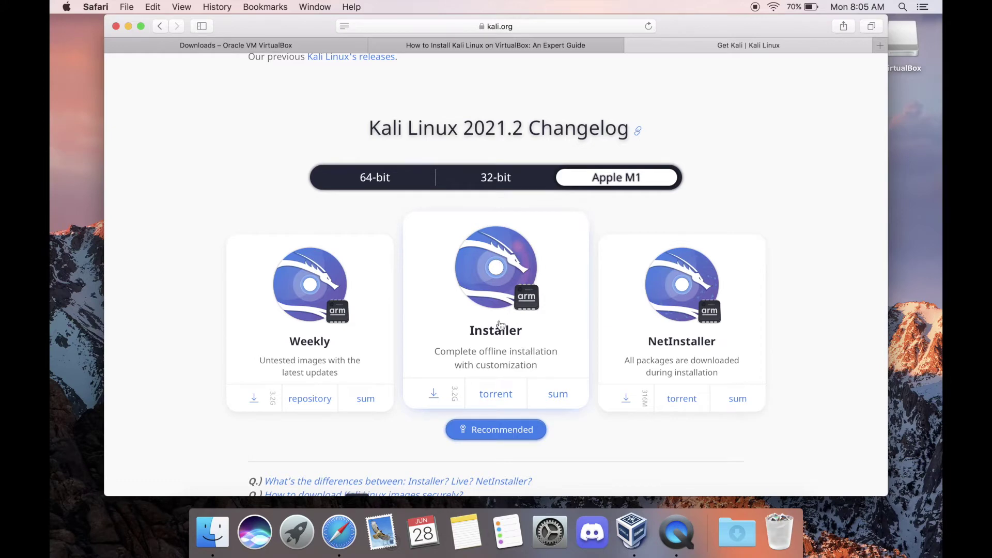
pyautogui.scroll(-3, 499, 326)
pyautogui.scroll(1, 501, 325)
pyautogui.click(401, 117)
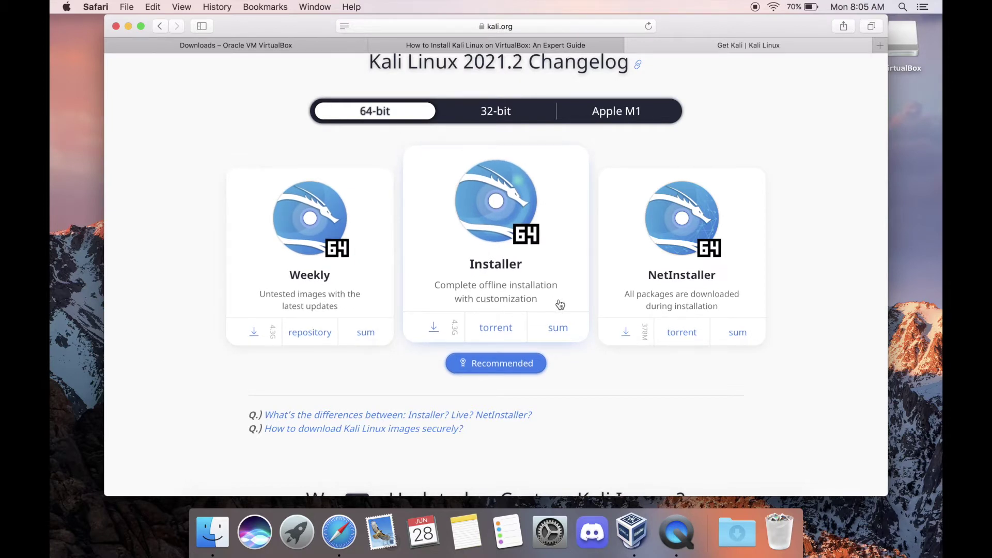
# Look through the Get Kali page for a ready-made virtual machine image and examine the Virtual Machines section
pyautogui.scroll(-2, 559, 304)
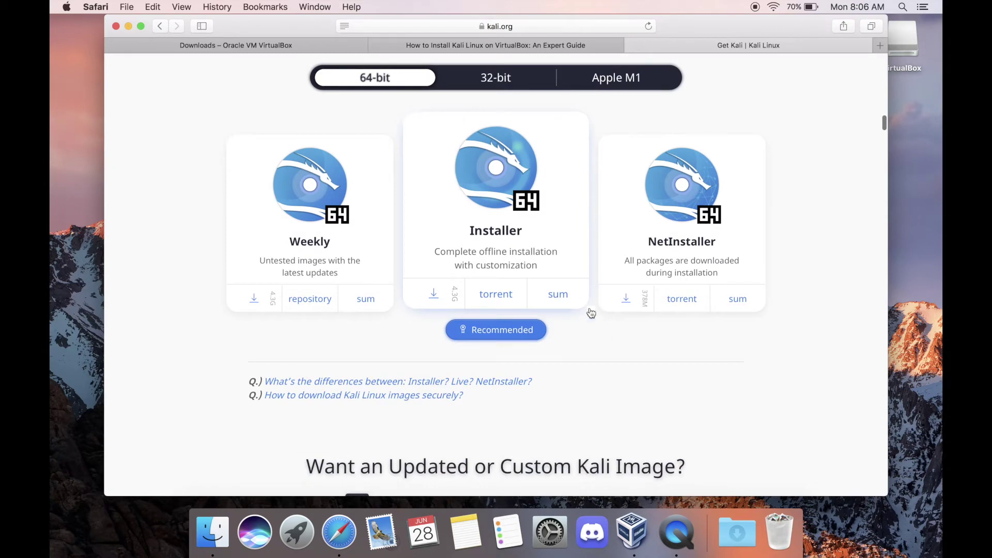
pyautogui.scroll(-10, 636, 383)
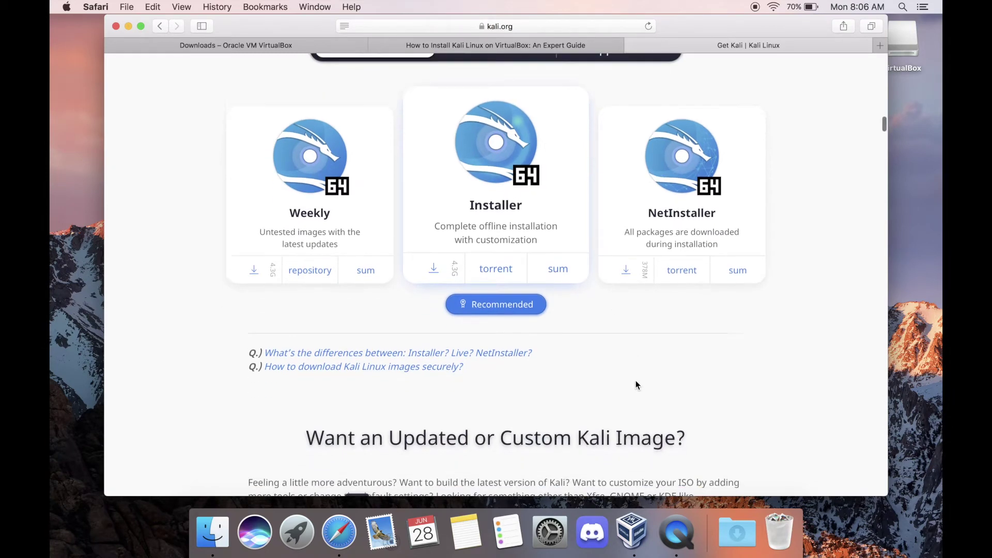
pyautogui.scroll(-15, 637, 385)
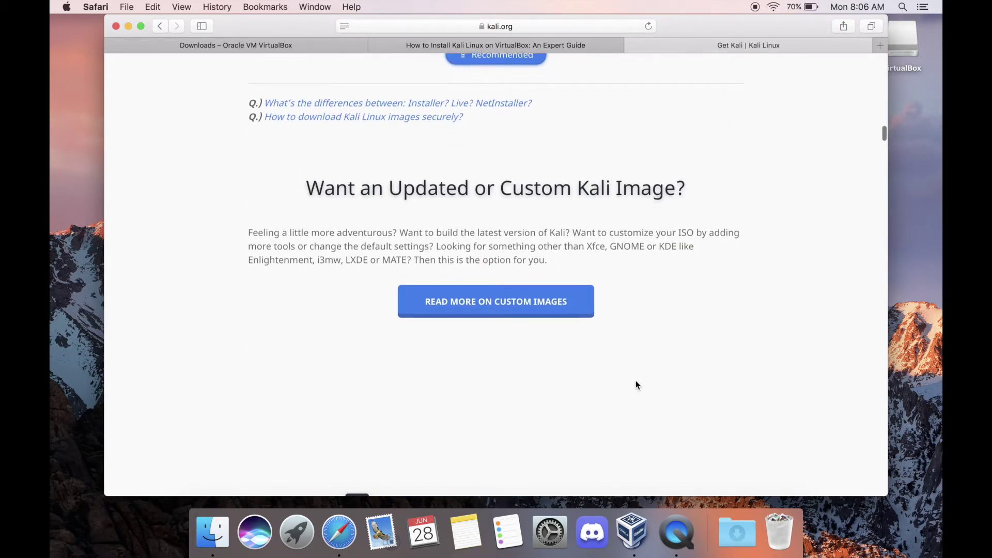
pyautogui.scroll(-5, 635, 385)
pyautogui.scroll(20, 636, 384)
pyautogui.scroll(-15, 636, 384)
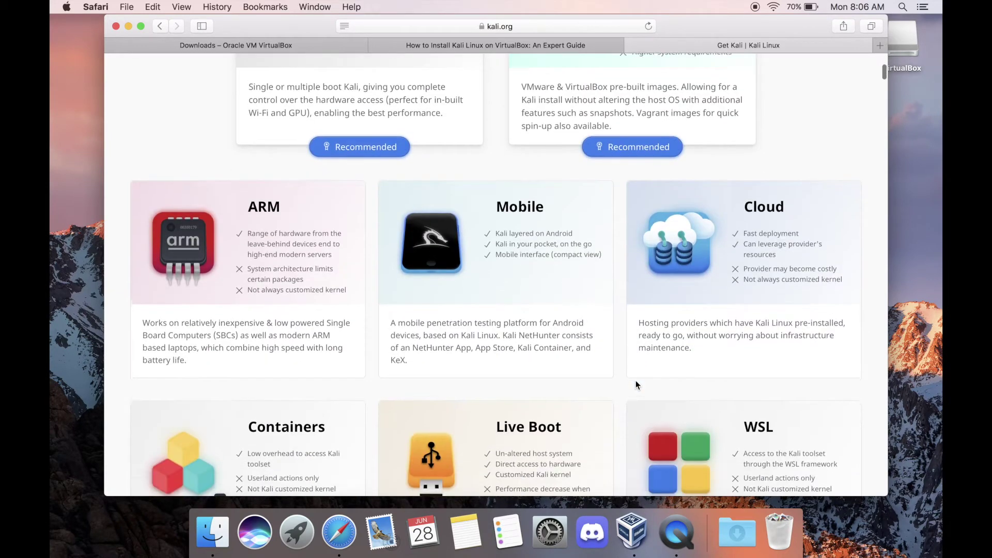
pyautogui.scroll(-20, 636, 385)
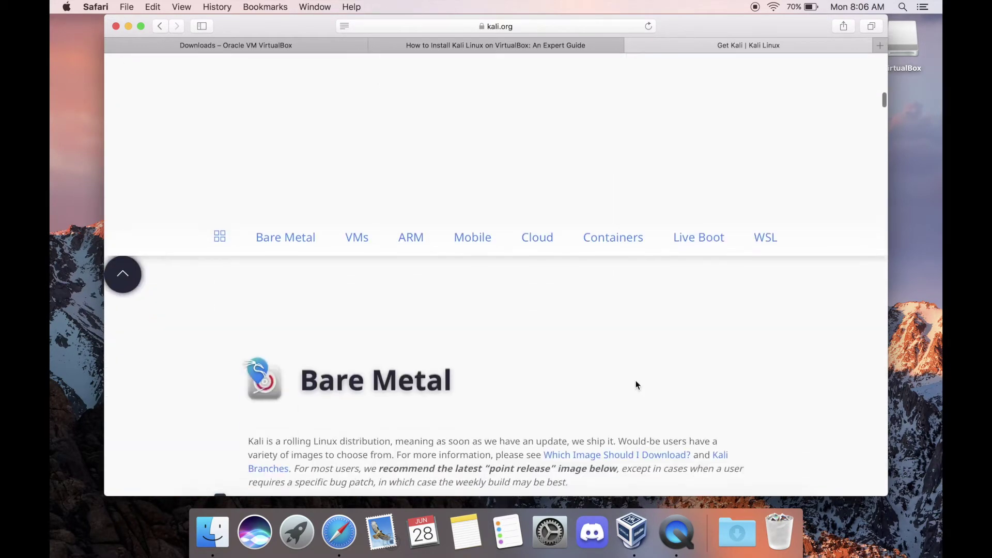
pyautogui.scroll(-6, 637, 384)
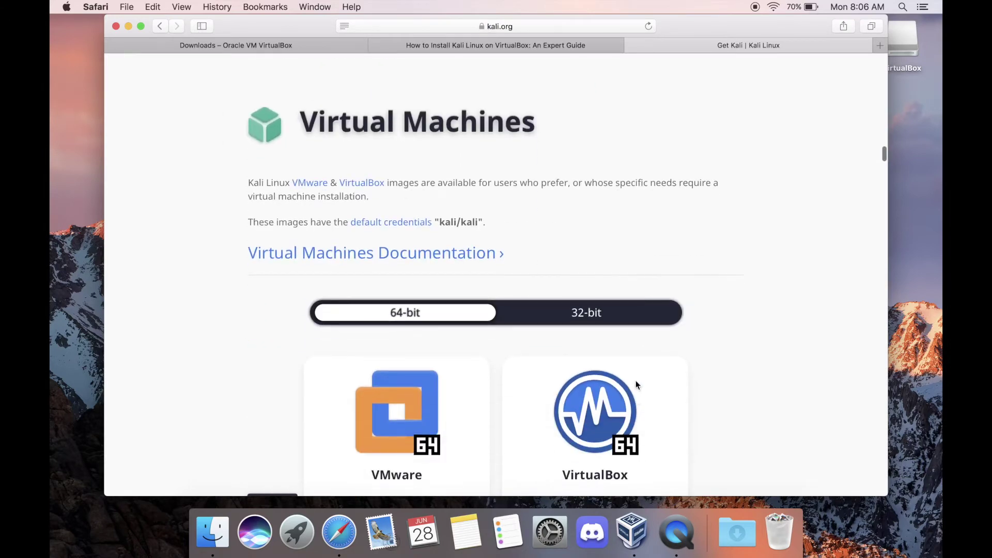
pyautogui.scroll(15, 609, 382)
pyautogui.scroll(-12, 609, 373)
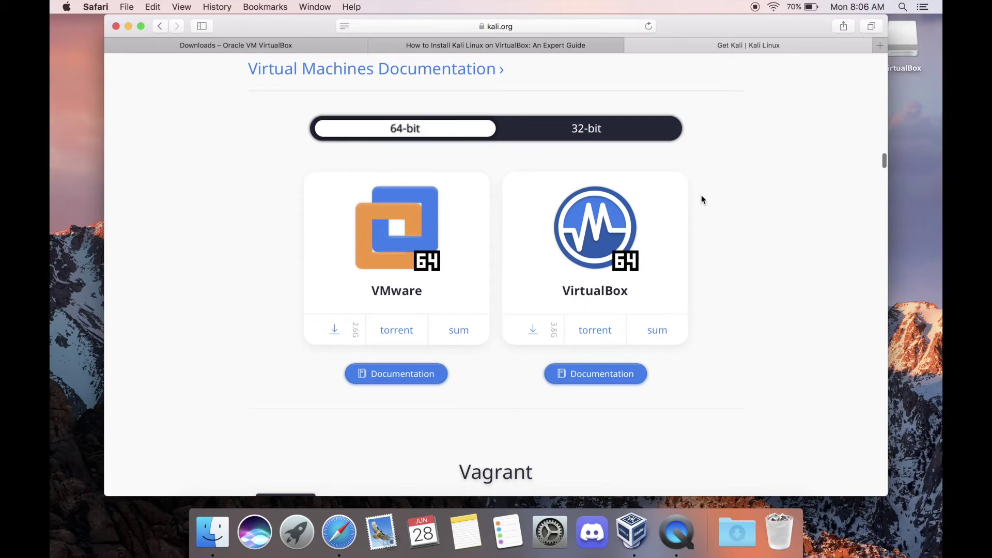
pyautogui.scroll(5, 743, 293)
pyautogui.scroll(-2, 742, 295)
pyautogui.scroll(-3, 742, 295)
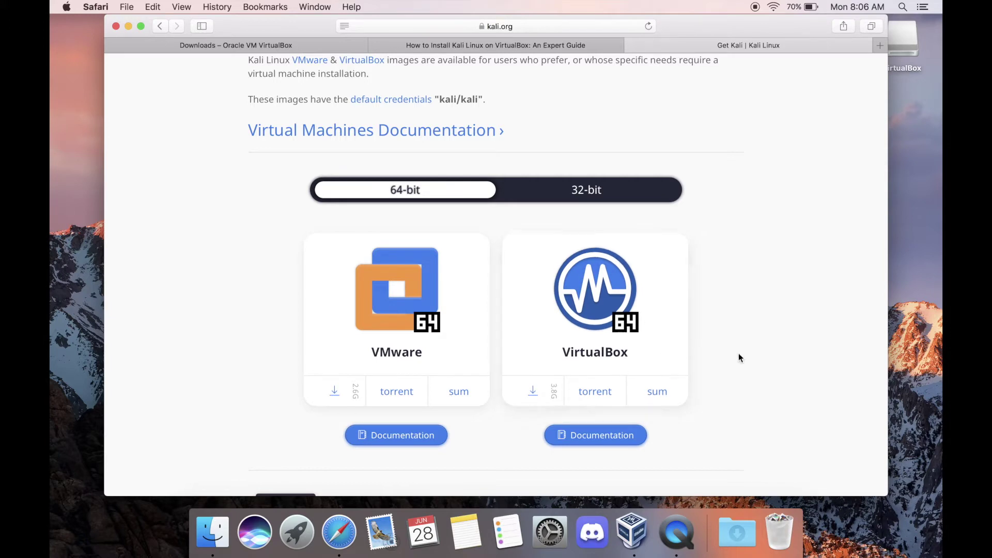
# Download the 64-bit VirtualBox image of Kali Linux and display its download progress
pyautogui.scroll(-10, 725, 383)
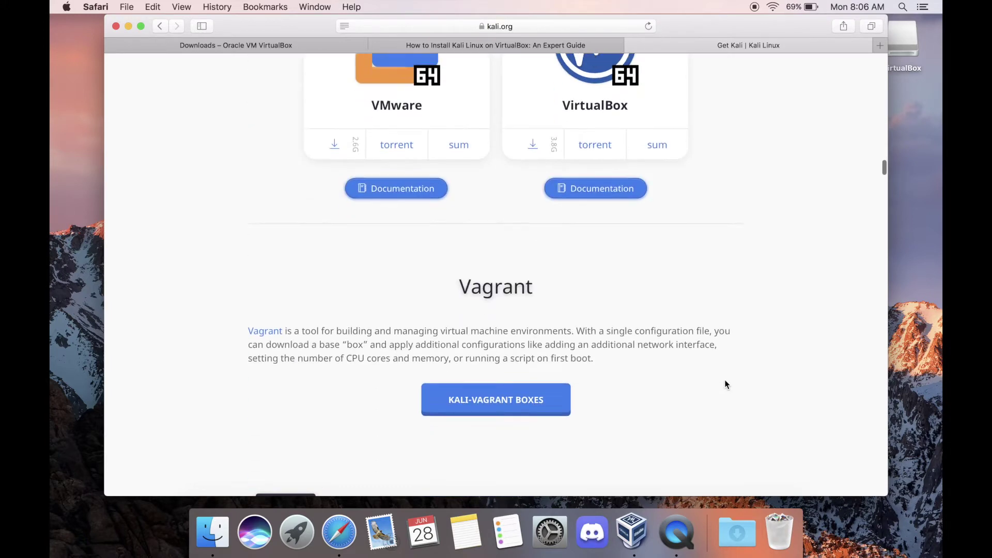
pyautogui.scroll(10, 724, 383)
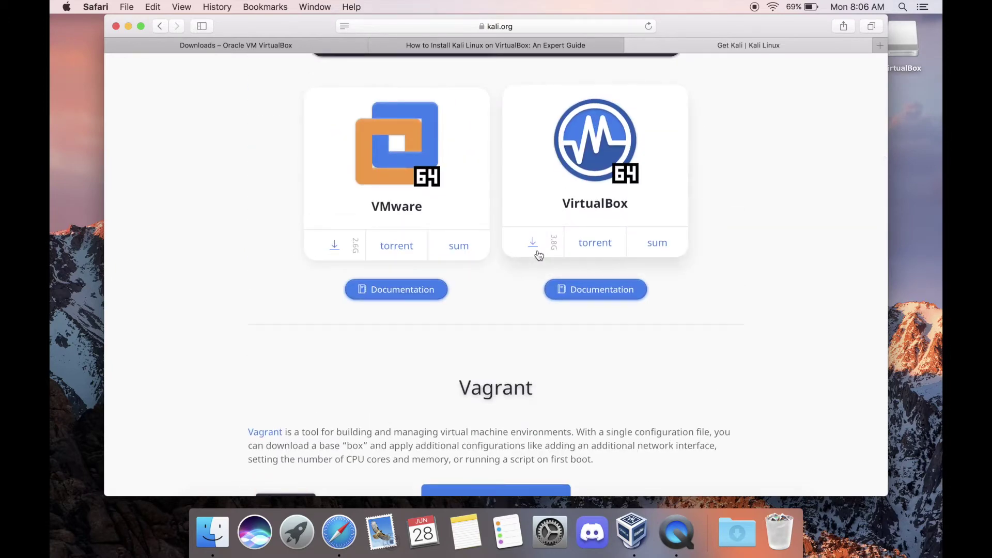
pyautogui.click(534, 253)
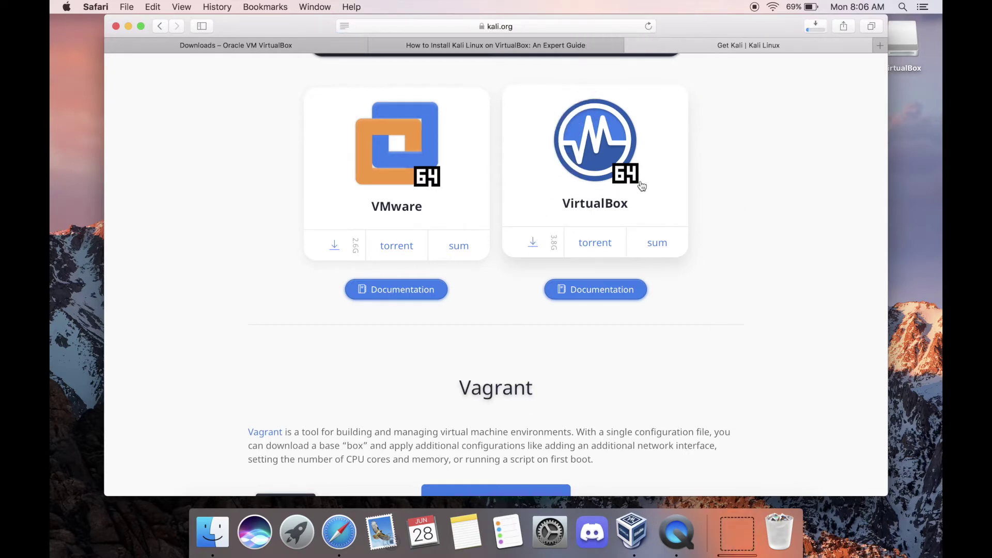
pyautogui.click(815, 27)
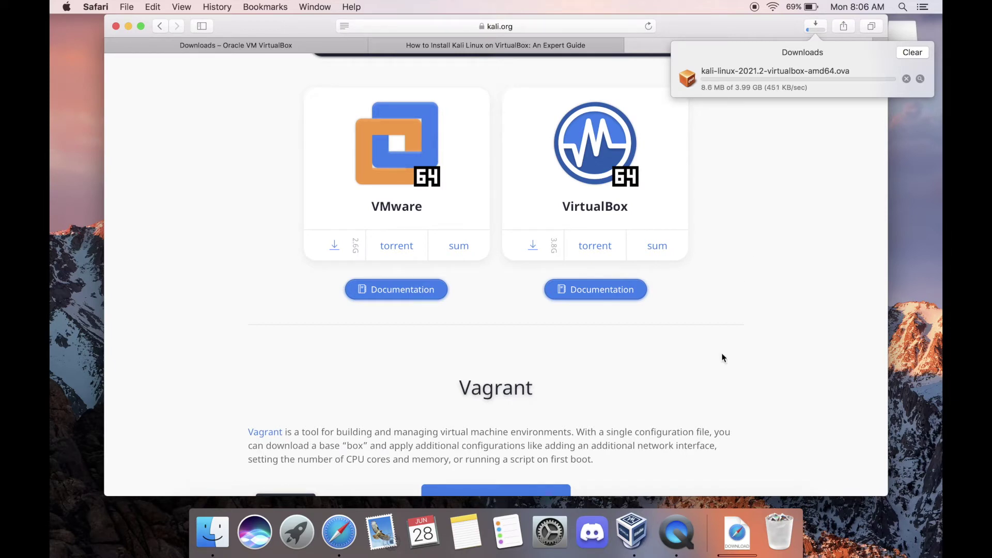
pyautogui.click(682, 524)
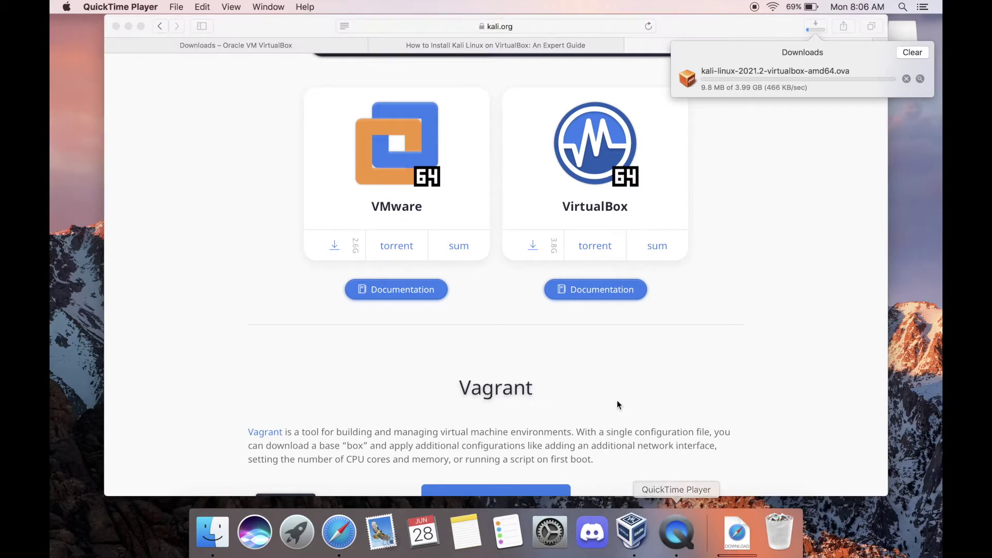
pyautogui.click(177, 7)
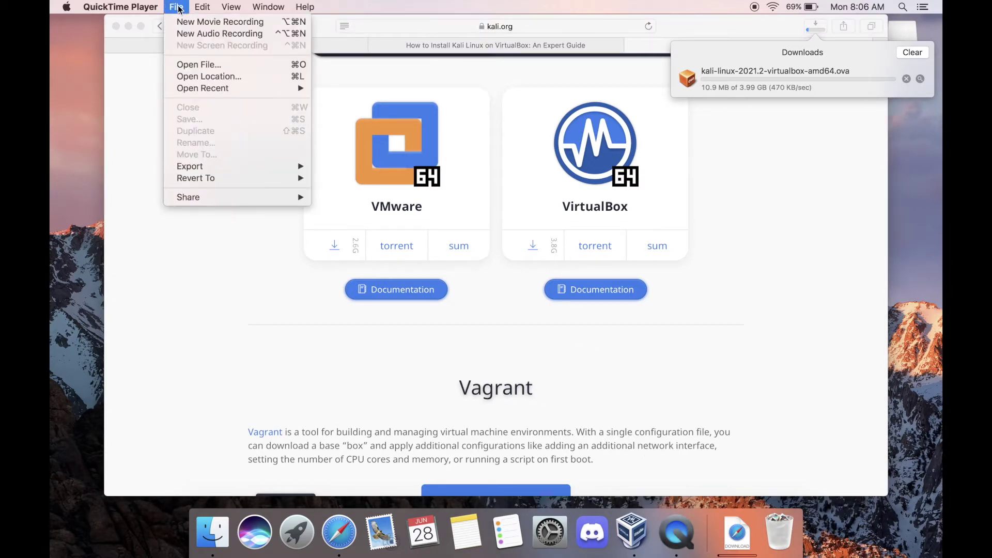
pyautogui.moveTo(197, 11)
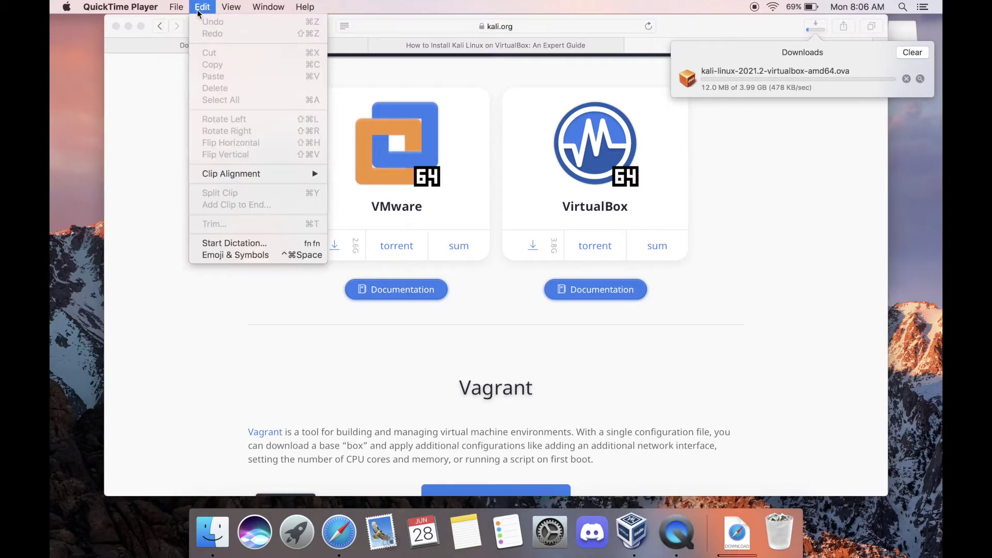
pyautogui.moveTo(259, 11)
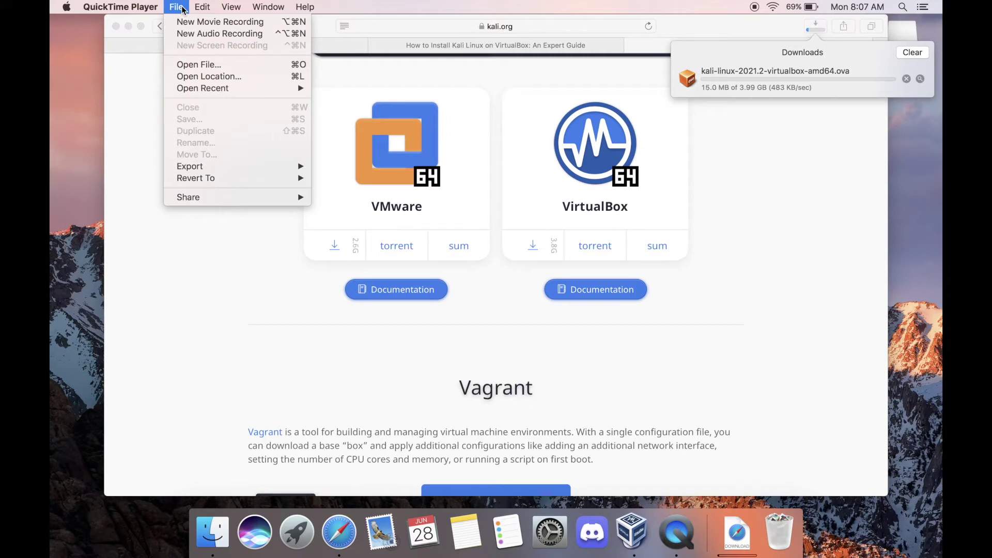
pyautogui.click(172, 350)
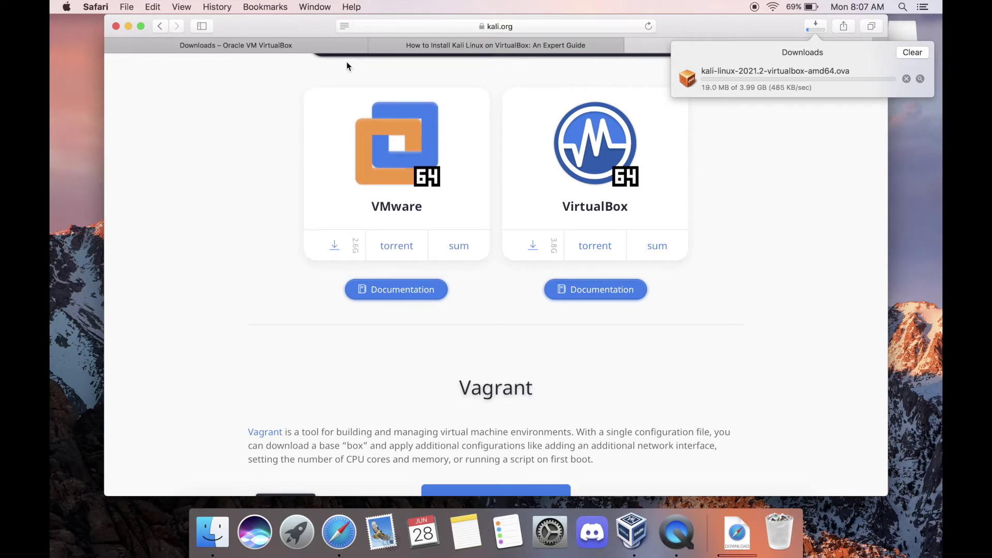
# Search Google for "install ova file in virtualbox" from the VirtualBox downloads tab and read the featured instructions
pyautogui.click(274, 49)
pyautogui.click(444, 30)
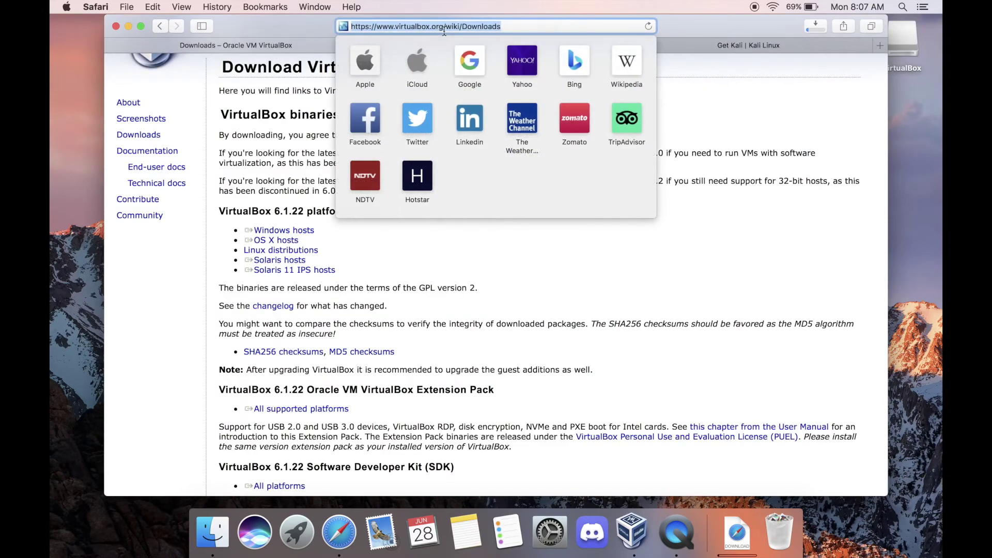
pyautogui.write('install .ova file')
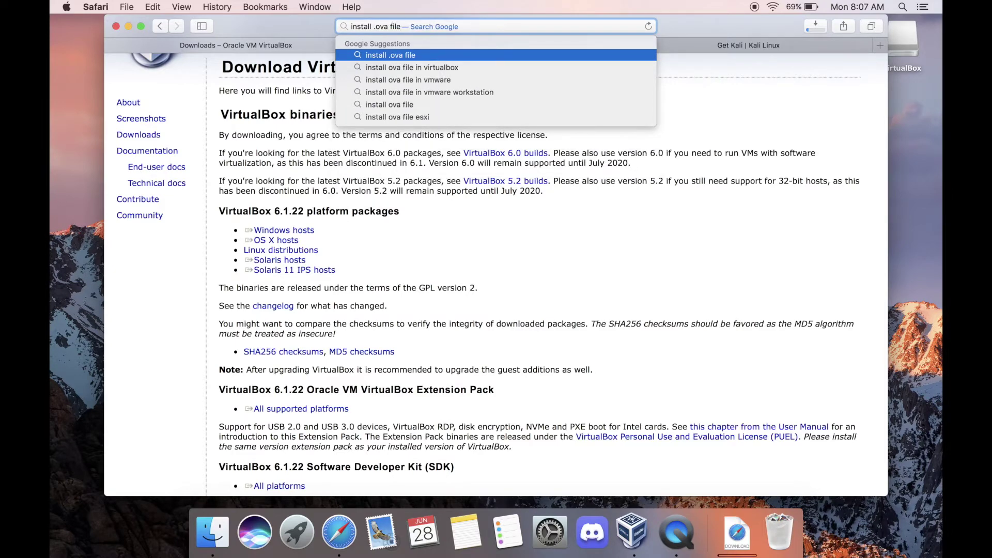
pyautogui.press('Down')
pyautogui.press('Return')
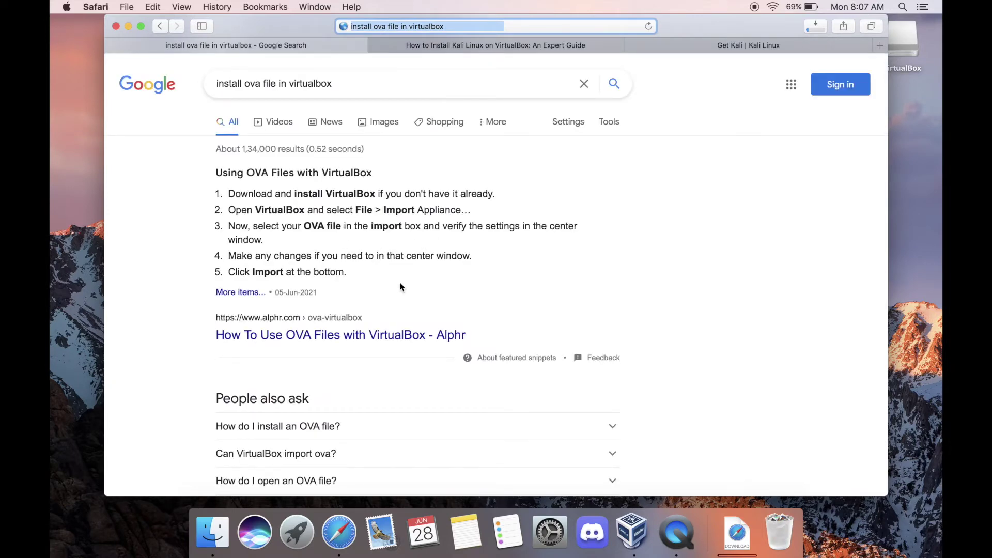
pyautogui.scroll(-2, 401, 287)
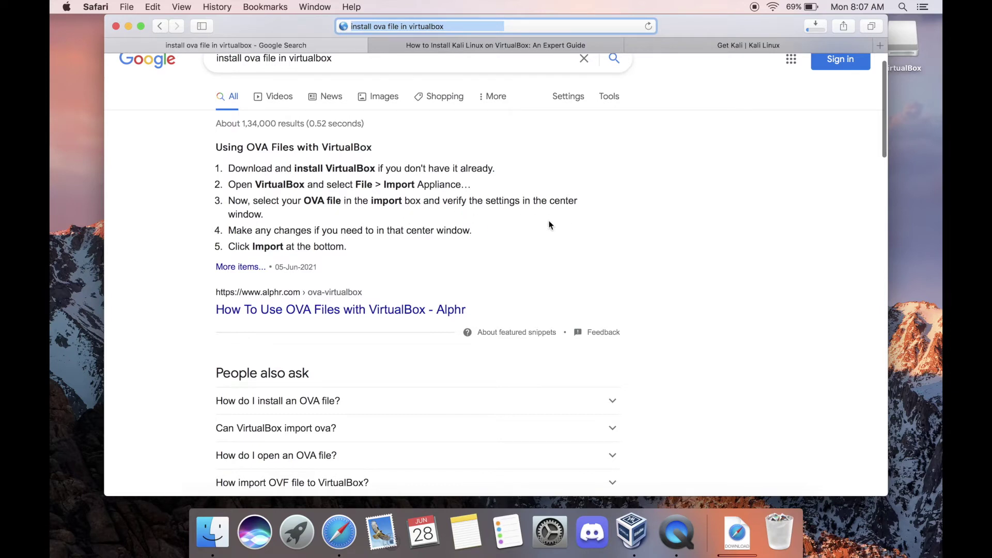
# Look through the search results and open the Alphr article "How To Use OVA Files with VirtualBox"
pyautogui.scroll(-2, 538, 225)
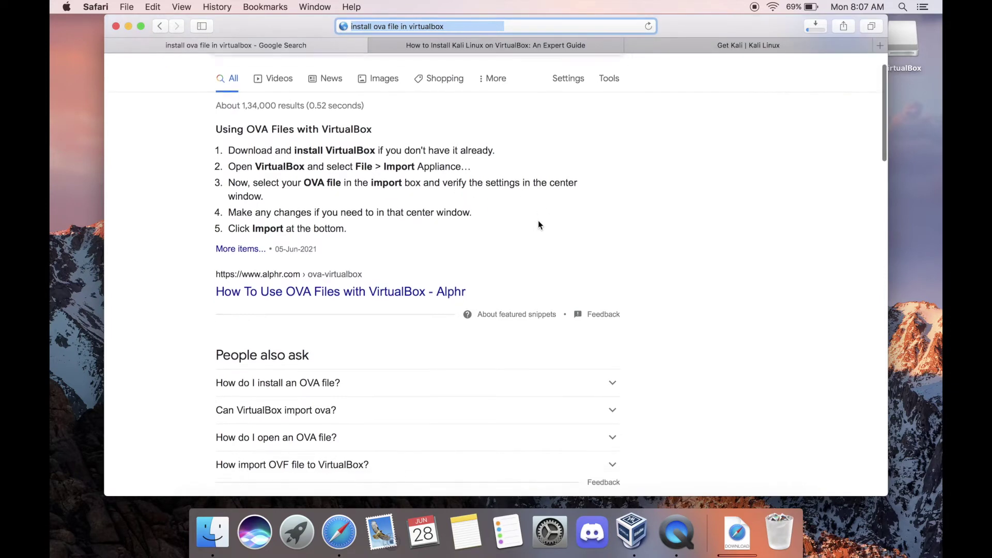
pyautogui.scroll(-5, 408, 296)
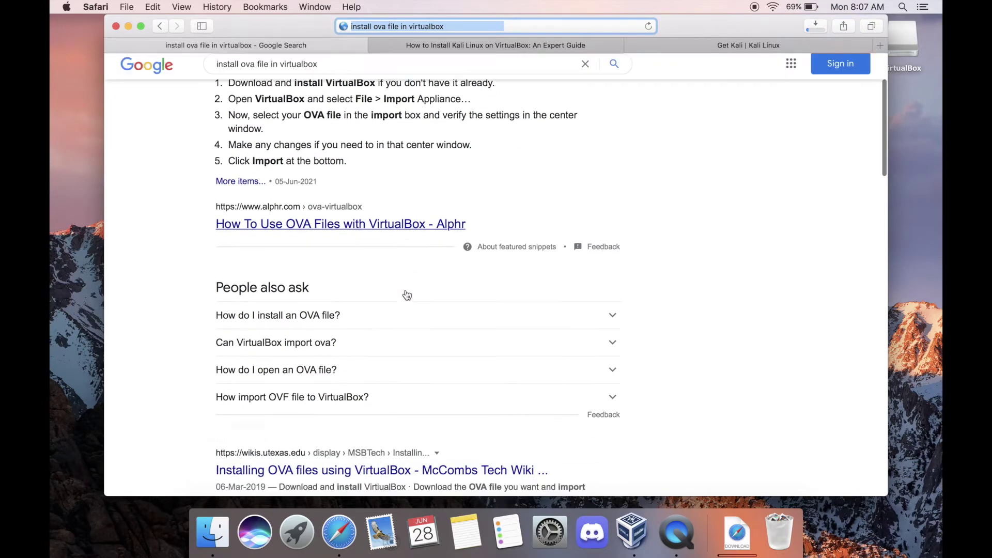
pyautogui.scroll(2, 405, 294)
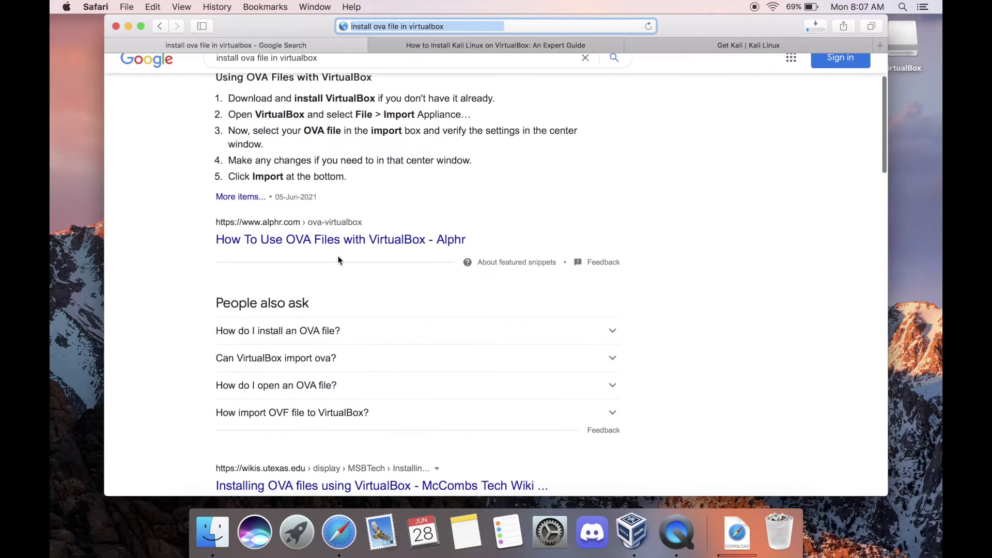
pyautogui.click(342, 233)
# Read the article's introduction to virtual machines and OVA files through to the "Using OVA Files with VirtualBox" section
pyautogui.scroll(-5, 354, 293)
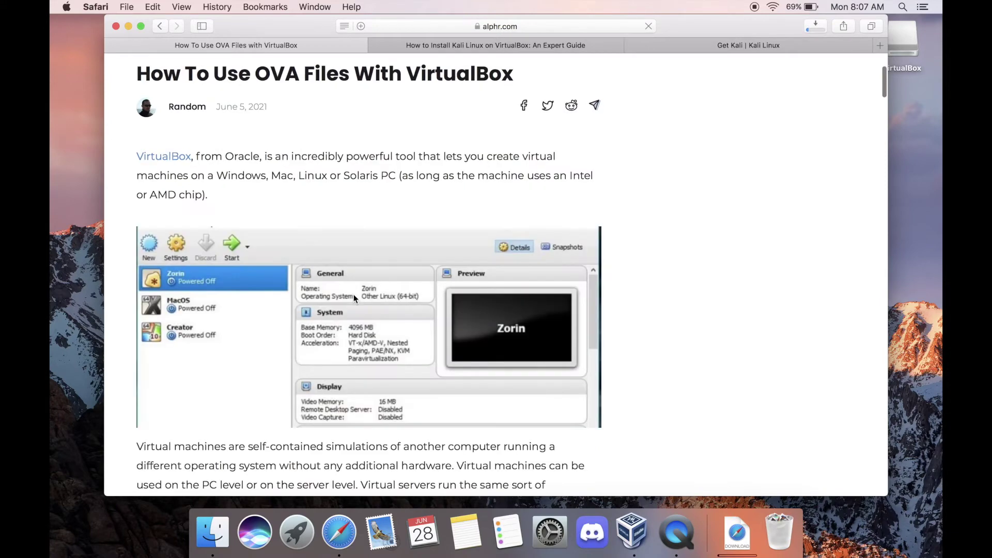
pyautogui.scroll(-2, 353, 293)
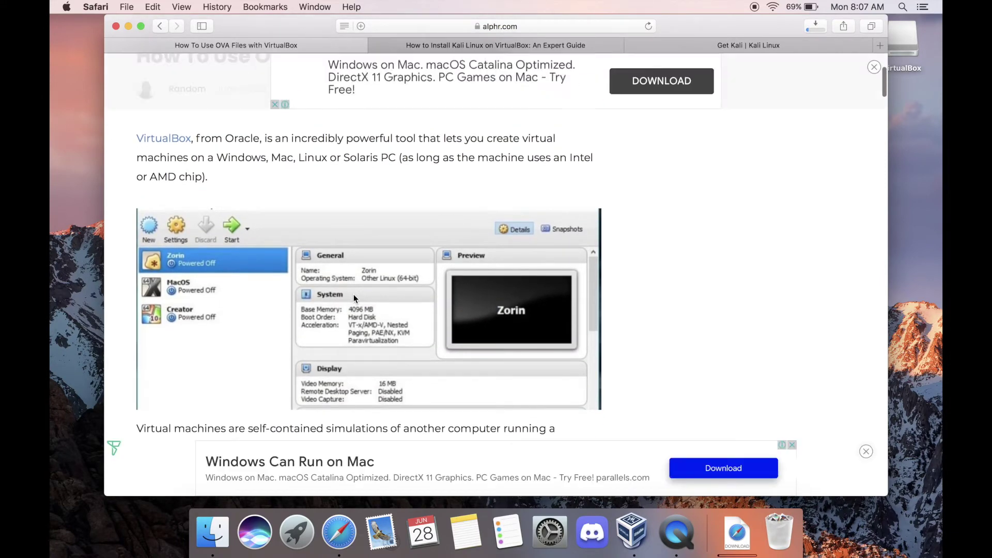
pyautogui.scroll(-5, 354, 293)
pyautogui.scroll(-8, 354, 297)
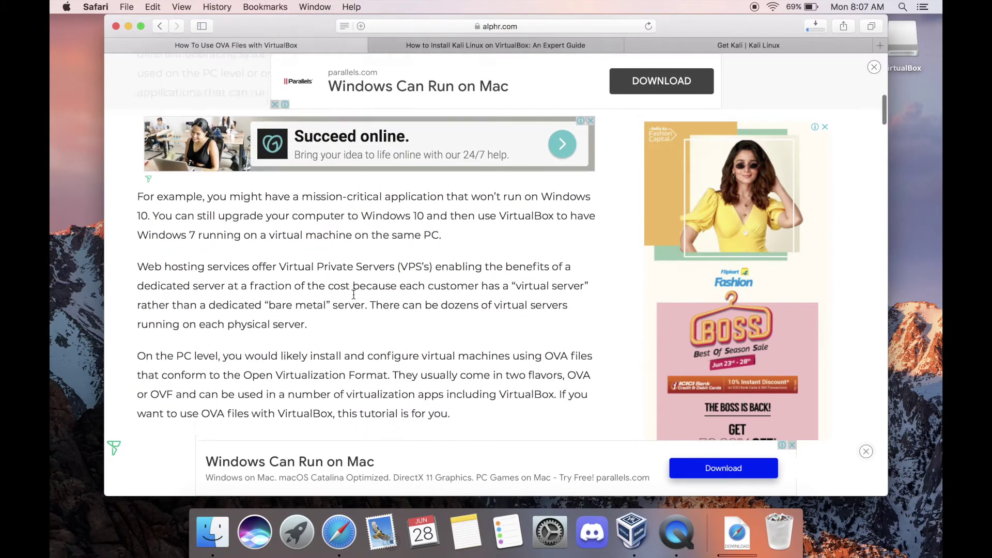
pyautogui.scroll(-3, 353, 294)
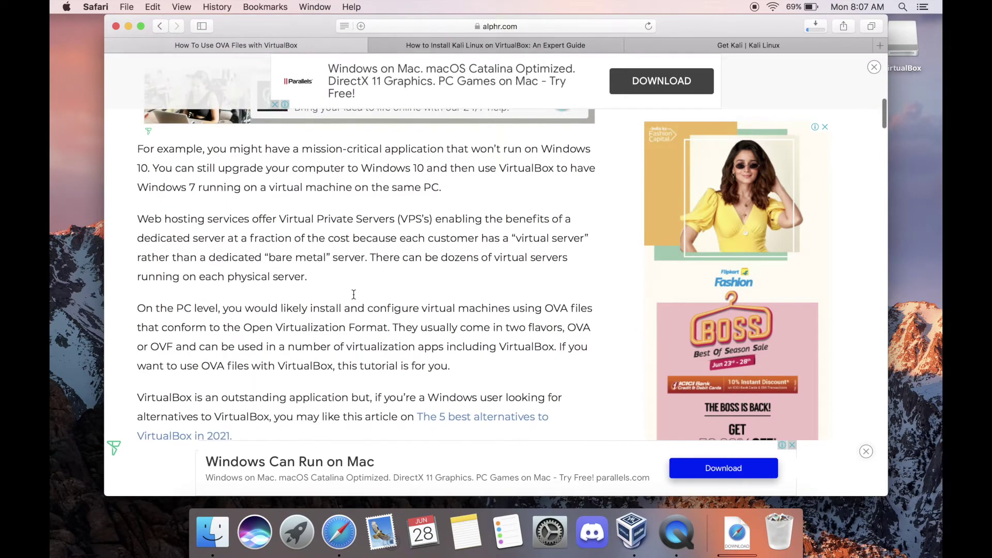
pyautogui.scroll(-5, 354, 294)
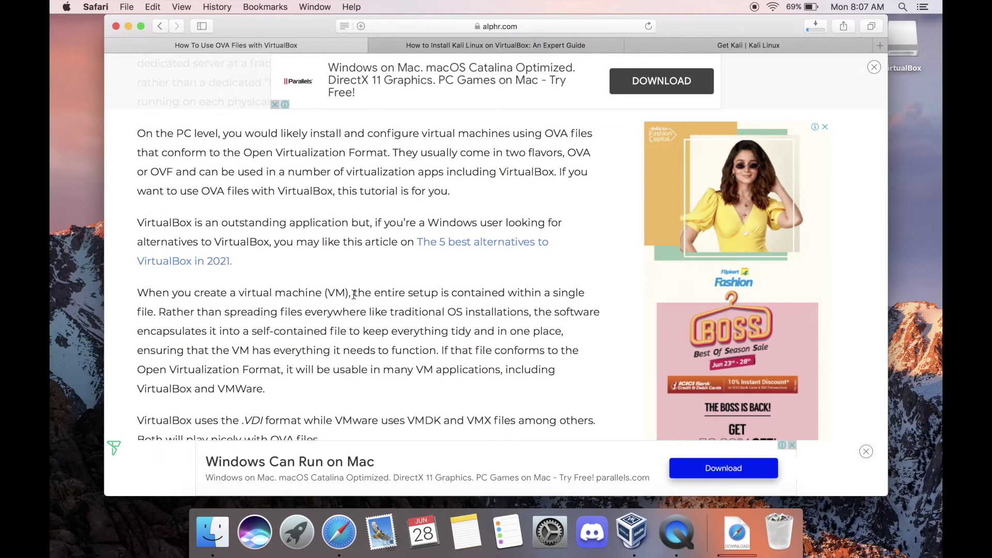
pyautogui.scroll(1, 353, 294)
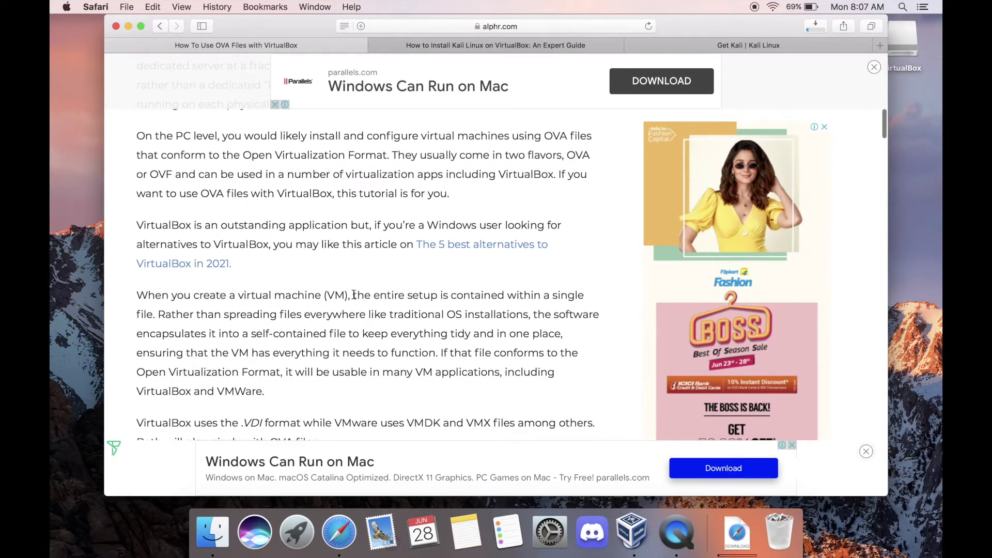
pyautogui.scroll(-4, 354, 294)
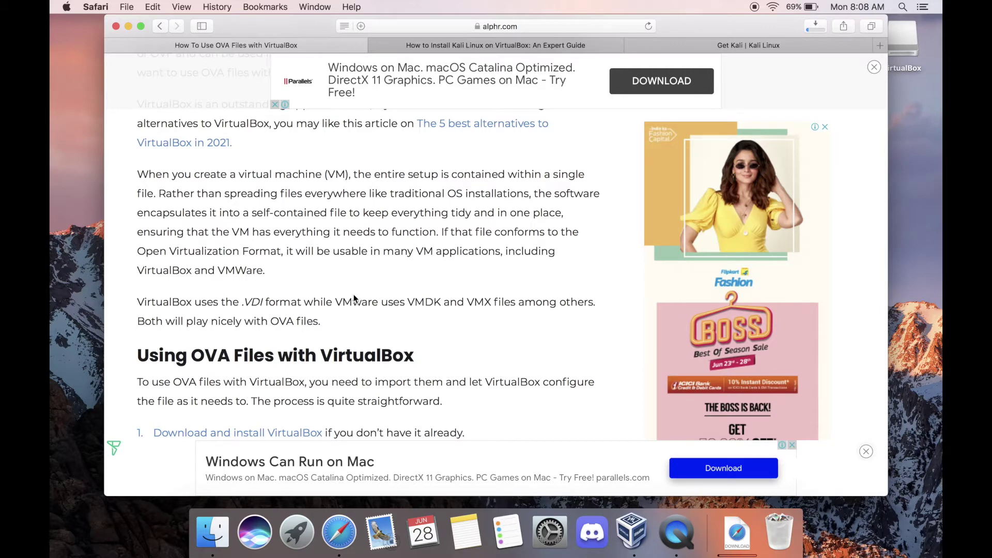
pyautogui.scroll(-2, 323, 294)
pyautogui.scroll(5, 323, 294)
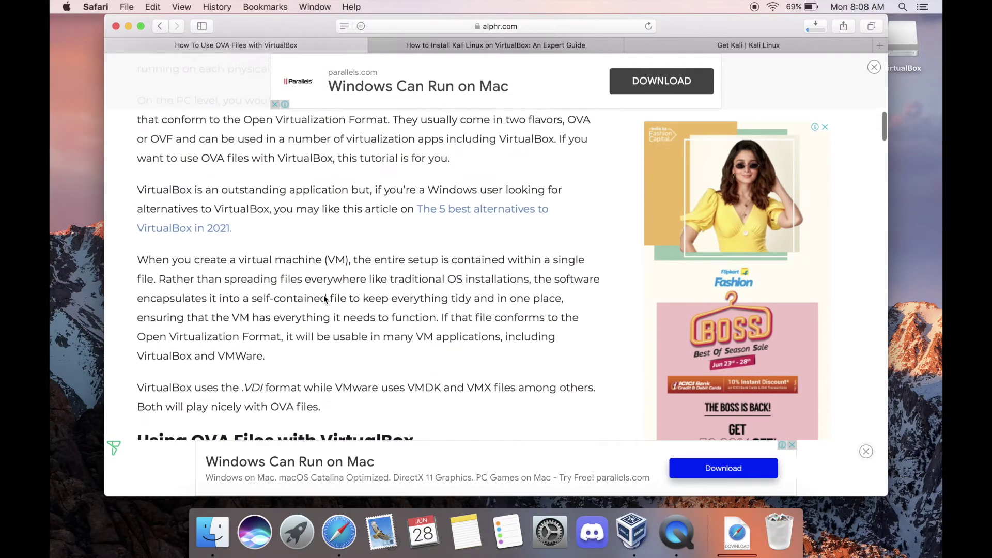
pyautogui.scroll(-6, 324, 295)
pyautogui.scroll(2, 324, 300)
pyautogui.scroll(-4, 324, 299)
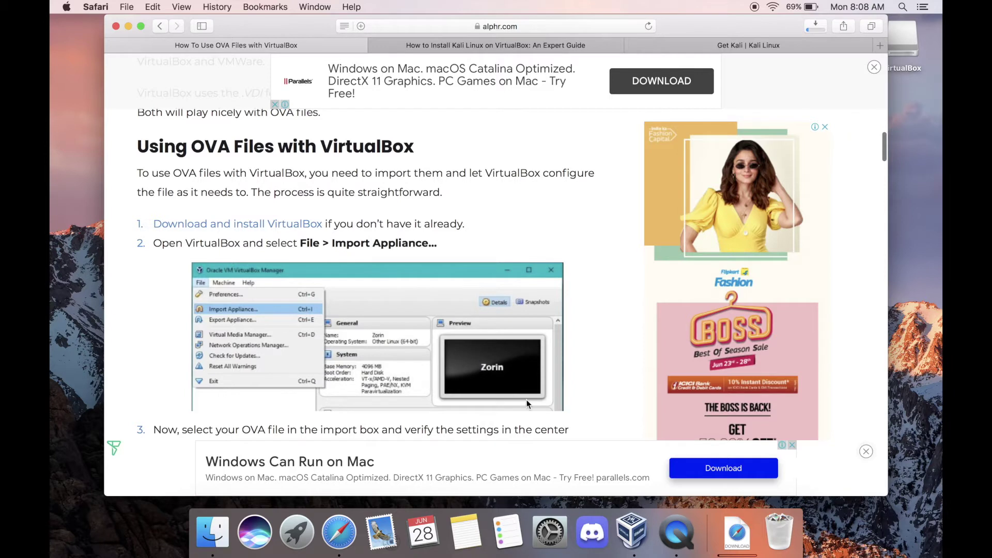
# Display the OVA file's download progress and compare the article's import instructions with the VirtualBox Manager window
pyautogui.click(818, 24)
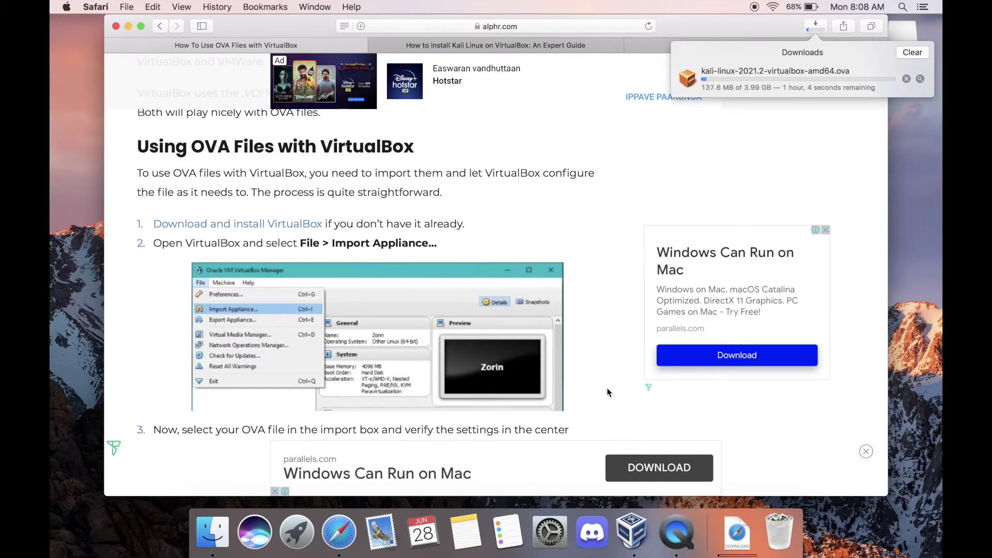
pyautogui.click(640, 531)
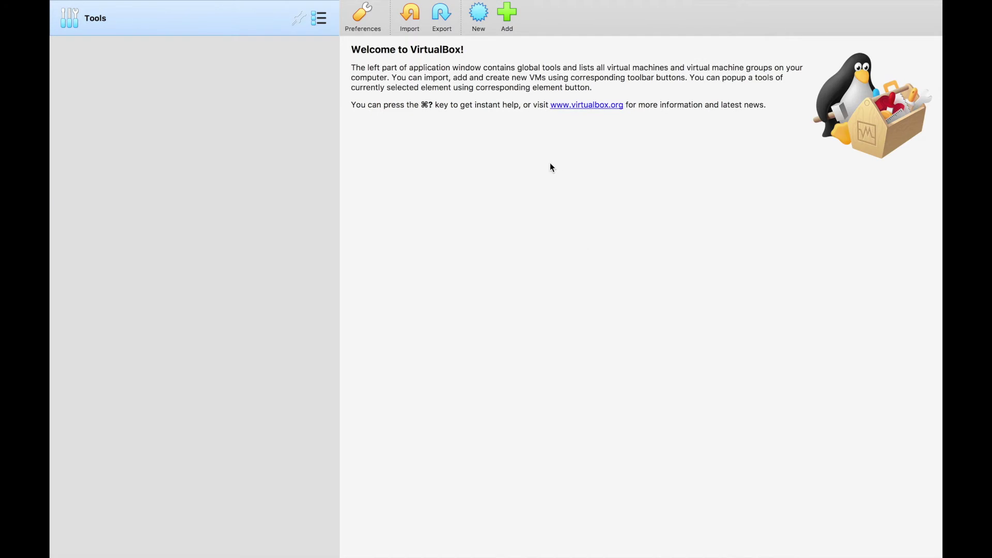
pyautogui.hotkey('ctrl', 'Left')
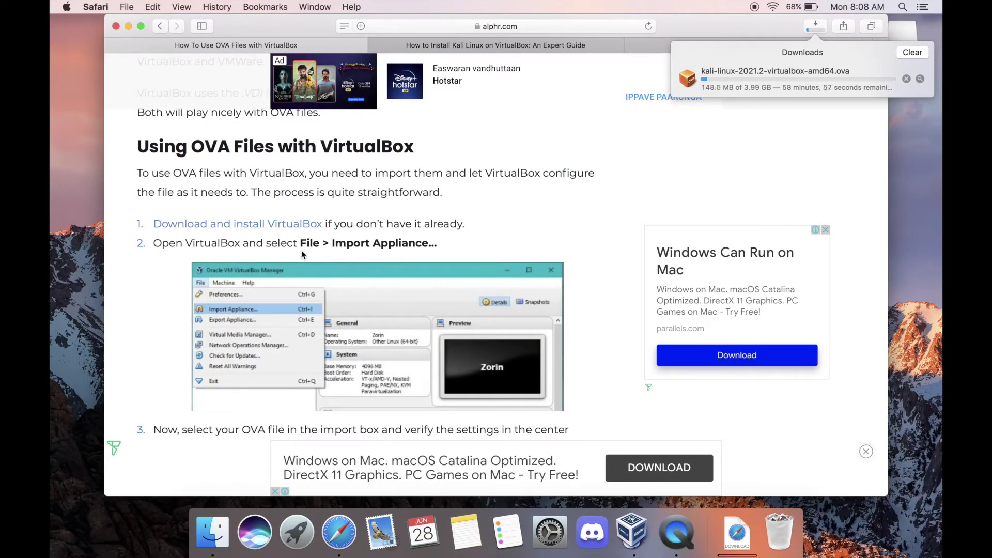
pyautogui.hotkey('ctrl', 'Right')
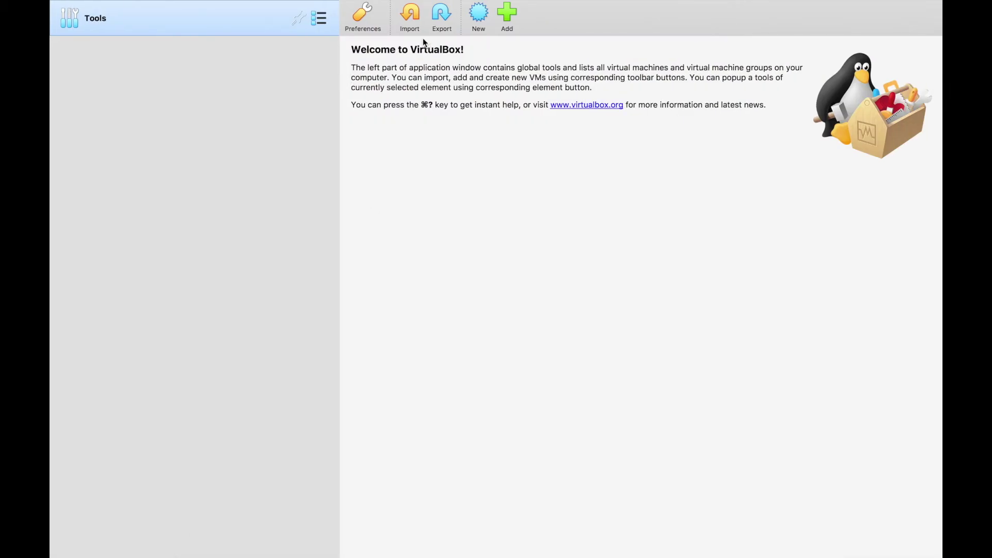
pyautogui.hotkey('ctrl', 'Left')
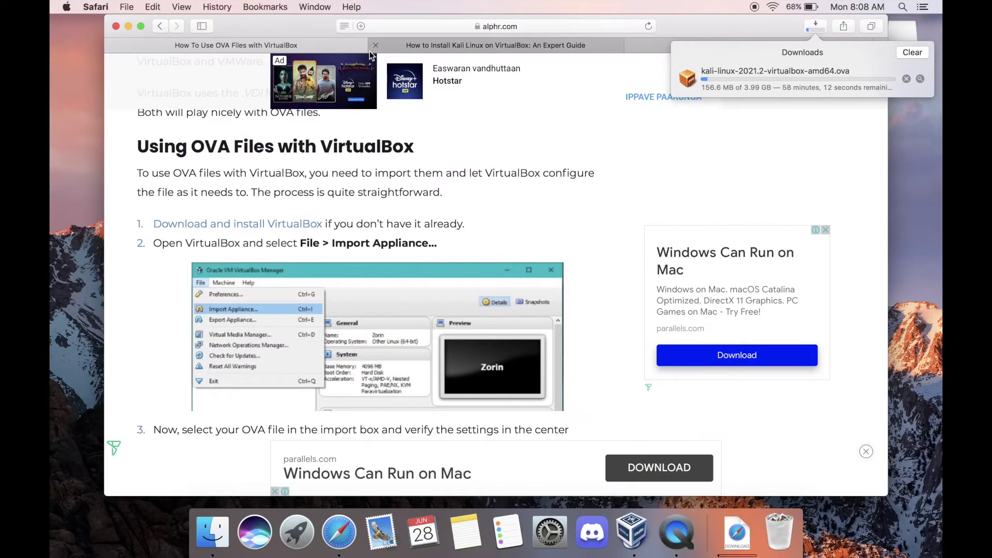
# Switch to VirtualBox and start the Import Appliance command
pyautogui.hotkey('ctrl', 'Right')
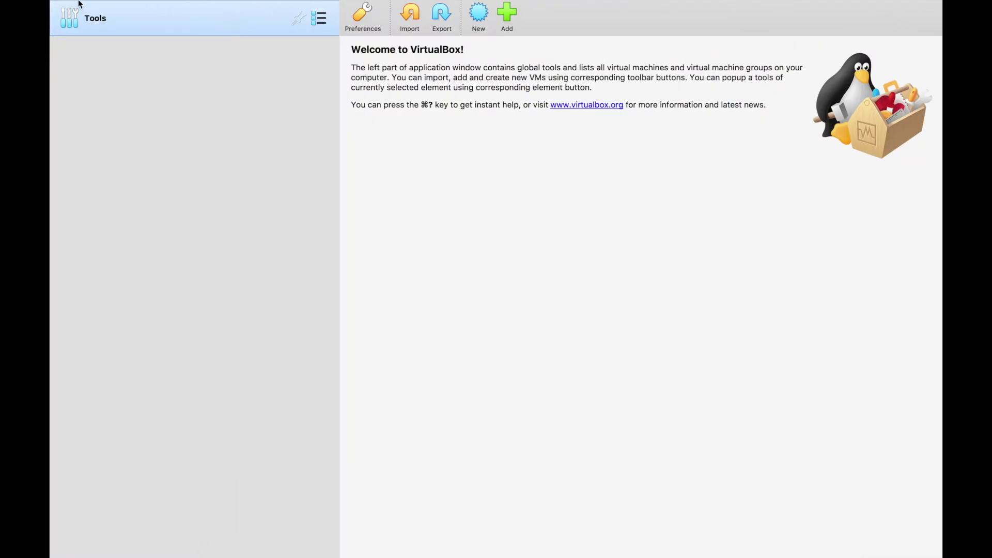
pyautogui.moveTo(99, 3)
pyautogui.click(139, 7)
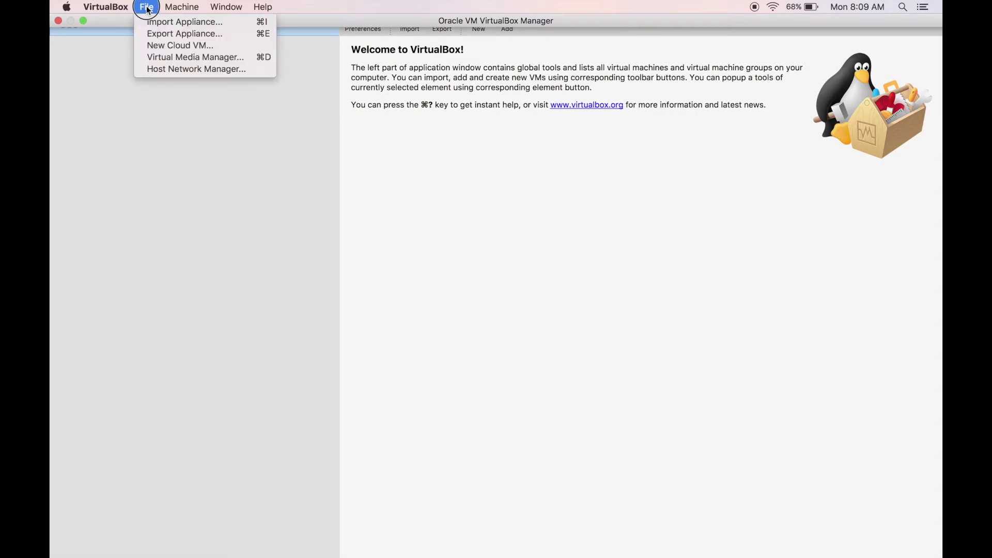
pyautogui.click(161, 22)
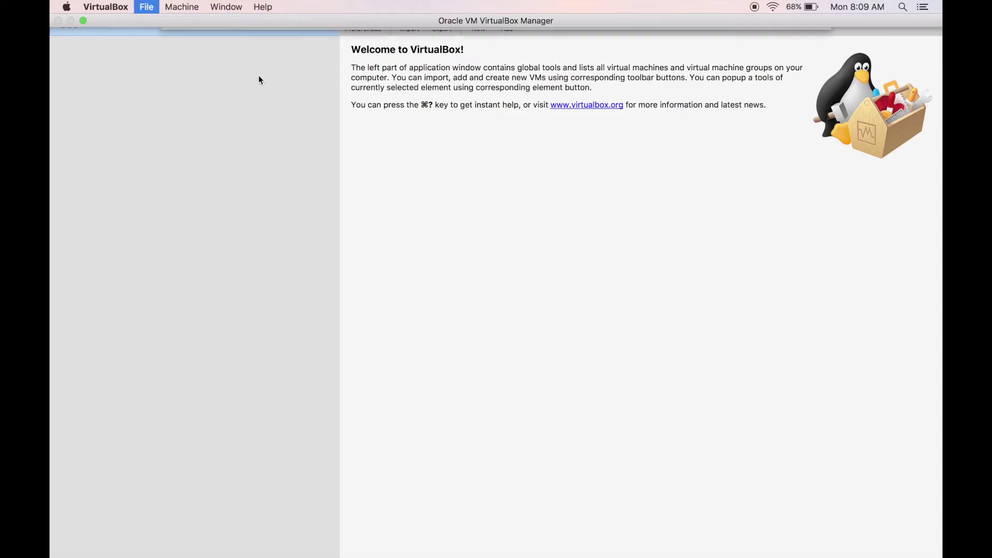
# Return to the article in Safari and read the remaining steps for importing the OVA file
pyautogui.hotkey('ctrl', 'Left')
pyautogui.scroll(-4, 386, 315)
pyautogui.scroll(-3, 383, 324)
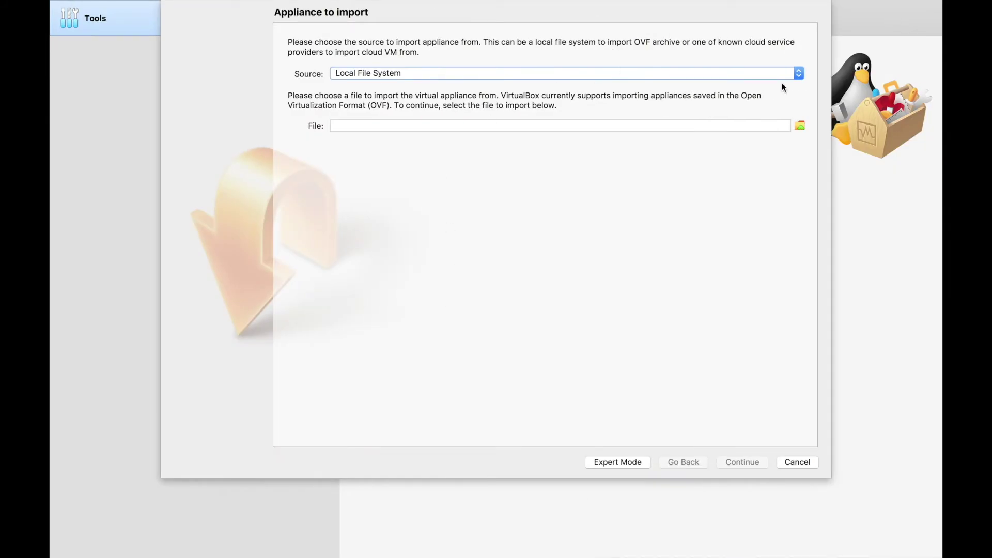
# Examine the import source setting and browse for an appliance file, closing the file chooser without picking one
pyautogui.click(799, 74)
pyautogui.click(800, 77)
pyautogui.click(767, 125)
pyautogui.click(799, 126)
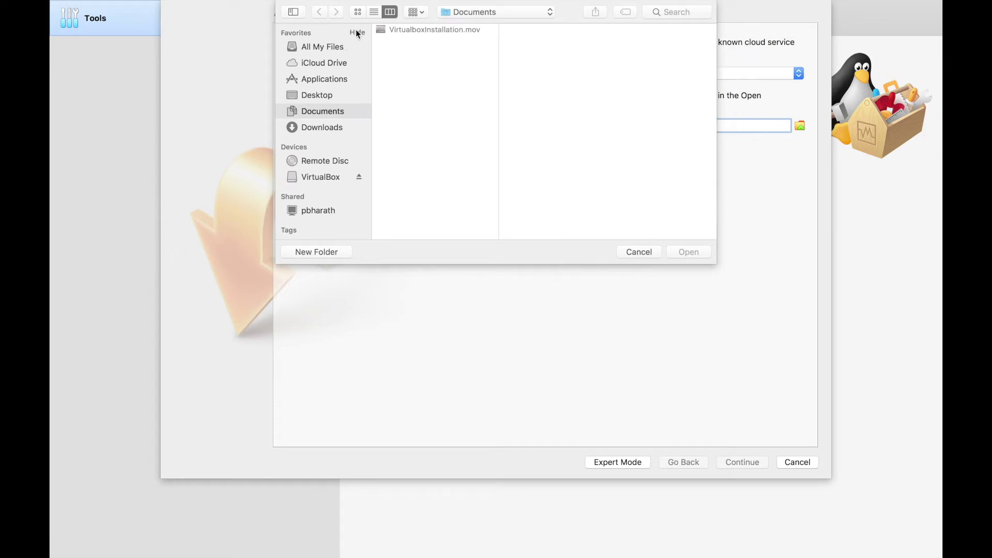
pyautogui.click(641, 252)
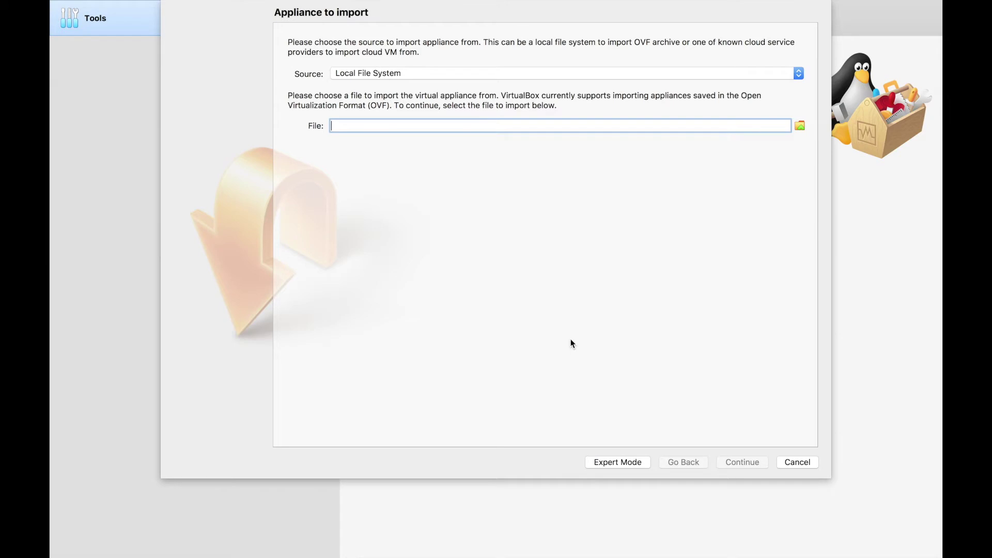
# Check the OVA download's progress in Safari and revisit the open import dialog in VirtualBox
pyautogui.press('super+Tab')
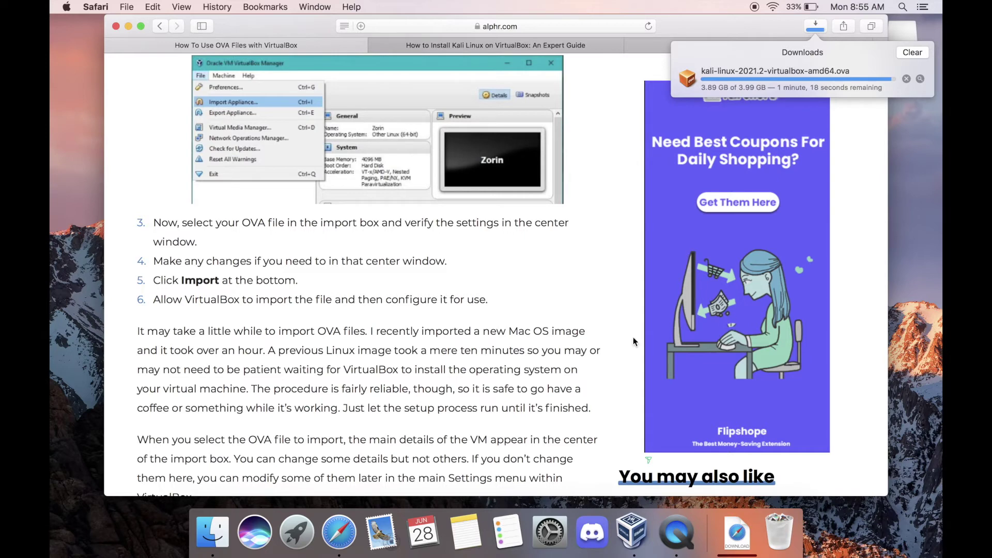
pyautogui.click(642, 539)
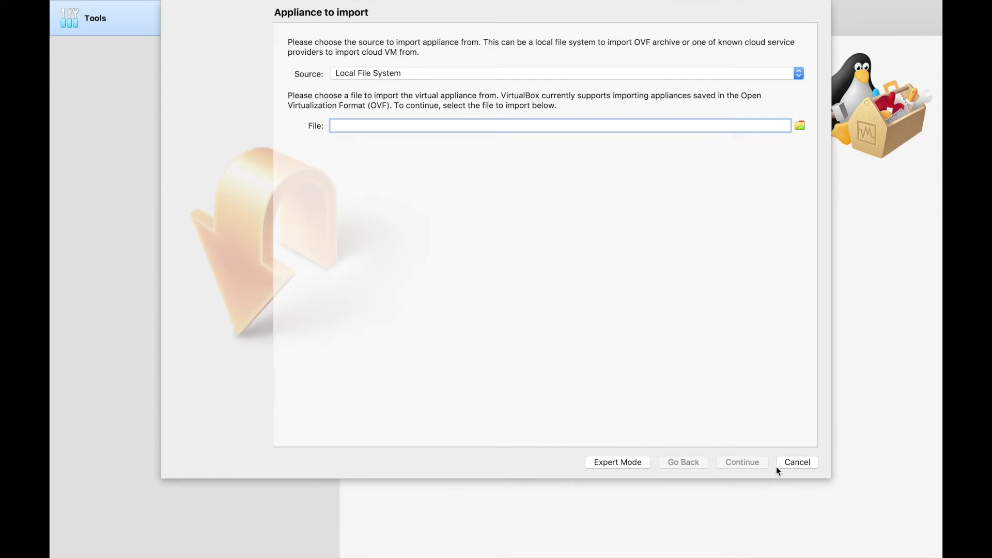
pyautogui.hotkey('ctrl', 'Left')
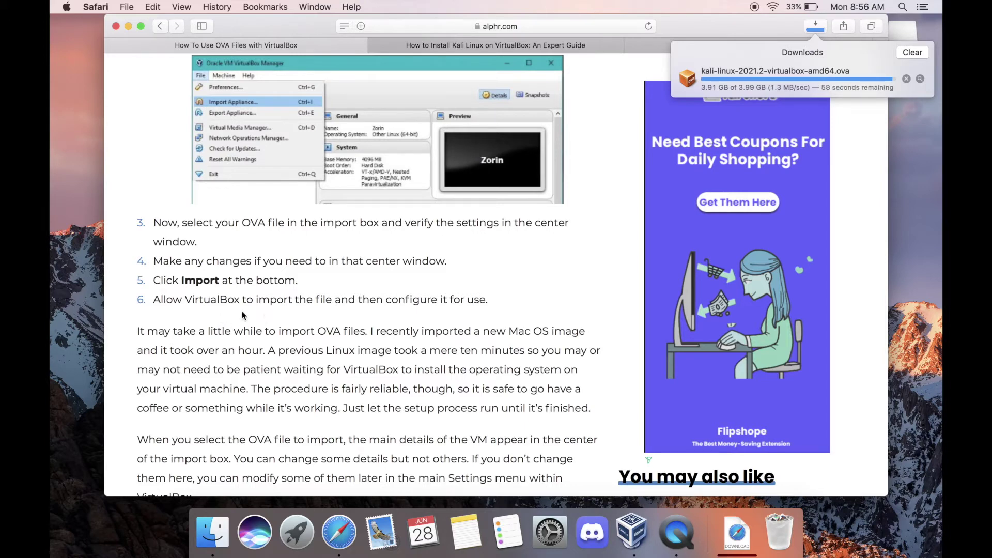
# Read the final import steps and the article's notes on import duration and adjusting the virtual machine's settings
pyautogui.scroll(-3, 331, 316)
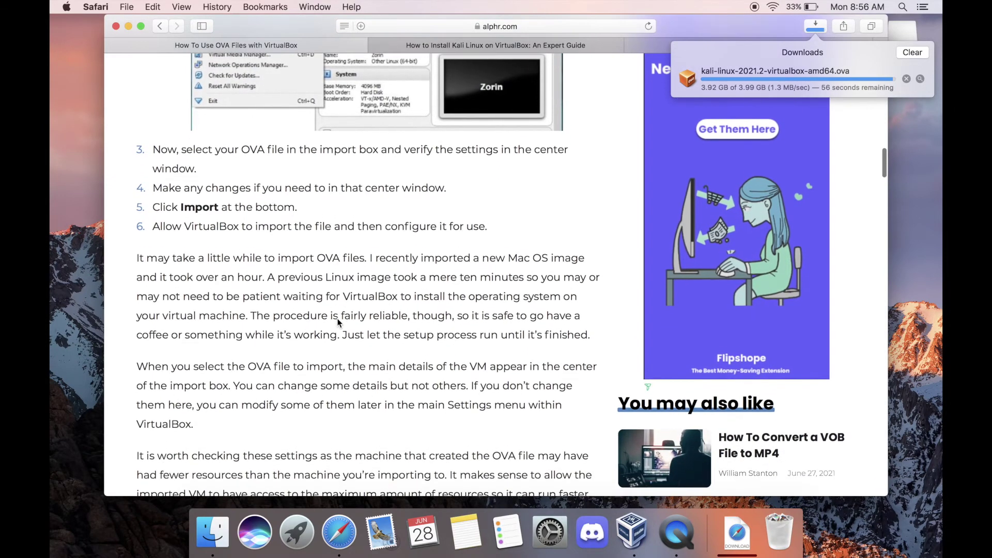
pyautogui.scroll(-2, 338, 322)
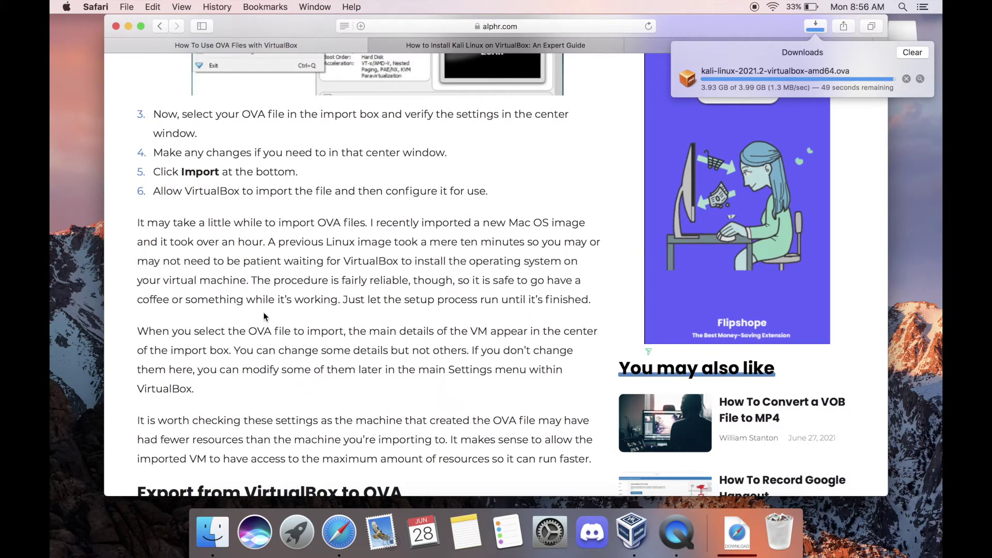
pyautogui.scroll(-2, 264, 315)
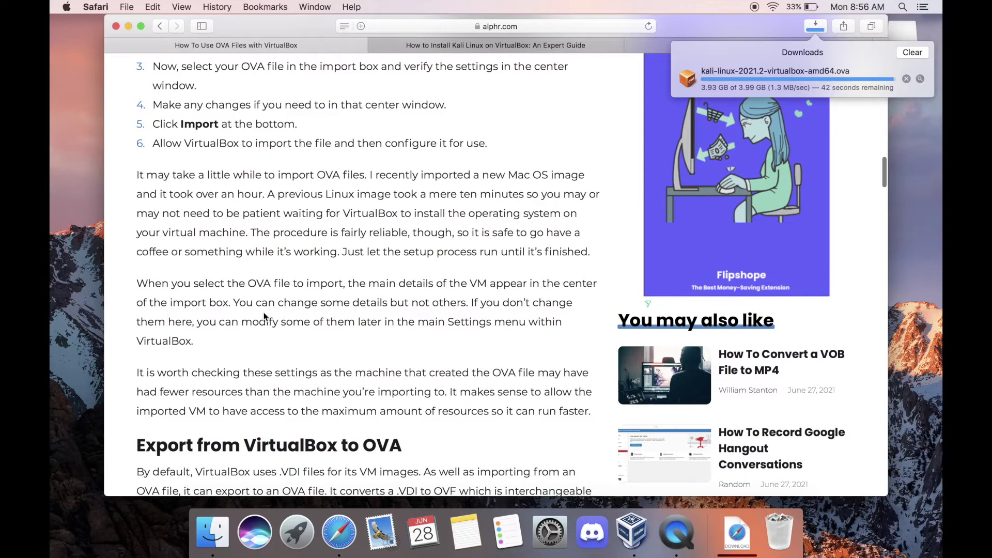
pyautogui.scroll(-1, 263, 315)
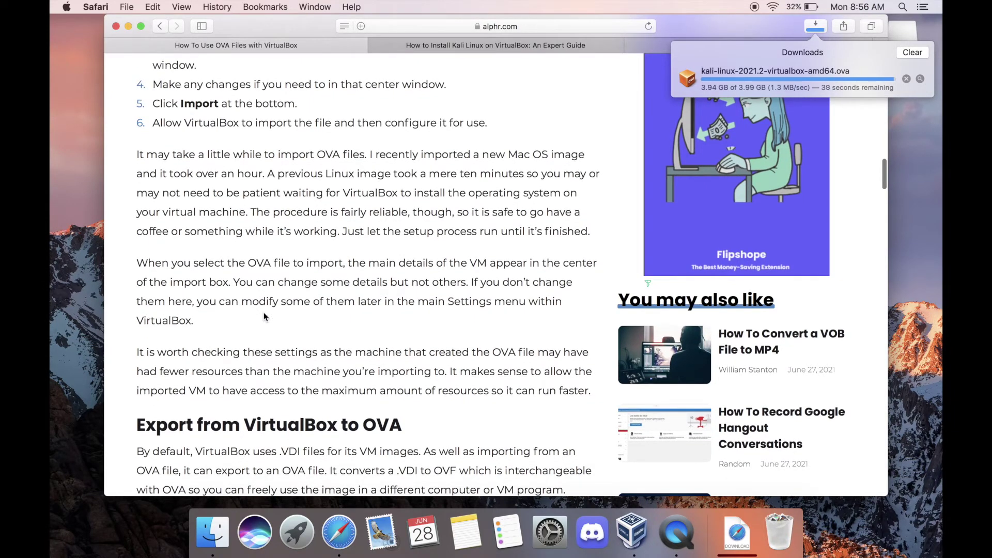
pyautogui.scroll(-1, 263, 317)
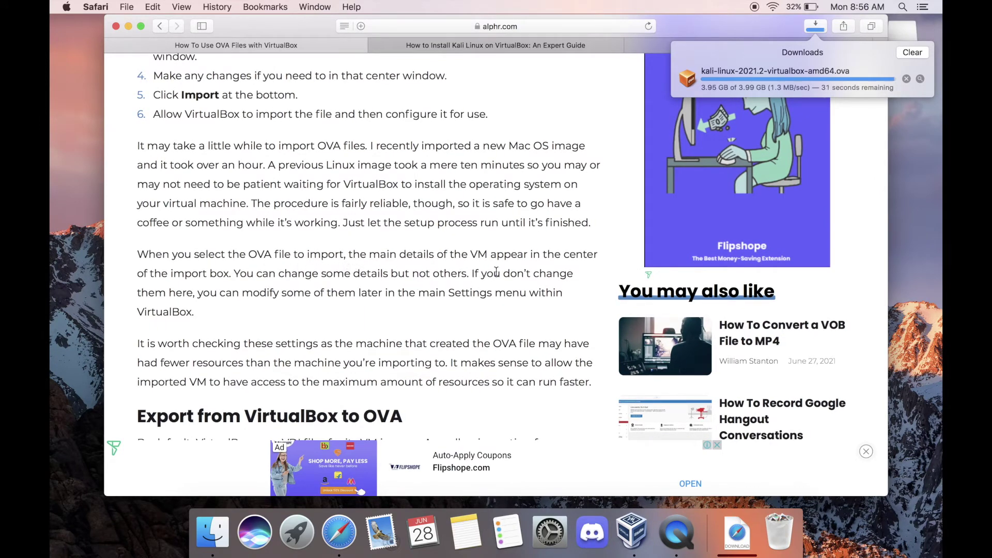
# Look over the "Export from VirtualBox to OVA" section and revisit the import instructions in the article
pyautogui.scroll(-3, 496, 272)
pyautogui.scroll(-10, 507, 271)
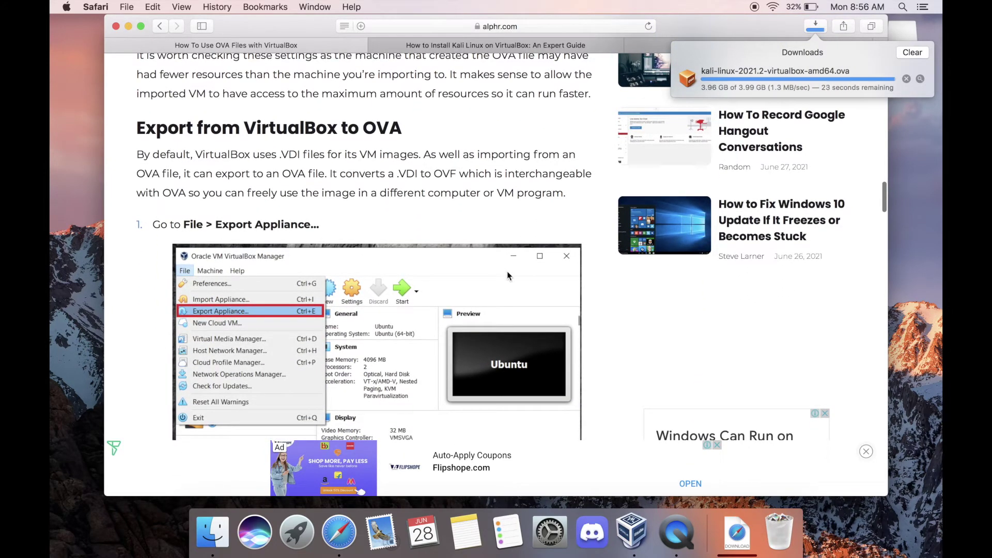
pyautogui.scroll(15, 506, 270)
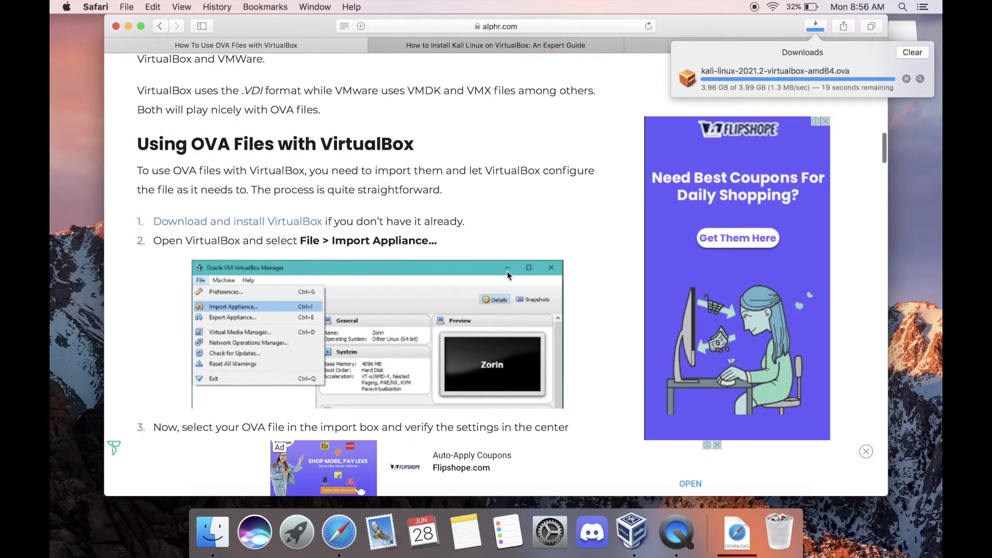
pyautogui.scroll(-8, 506, 273)
pyautogui.scroll(-20, 506, 275)
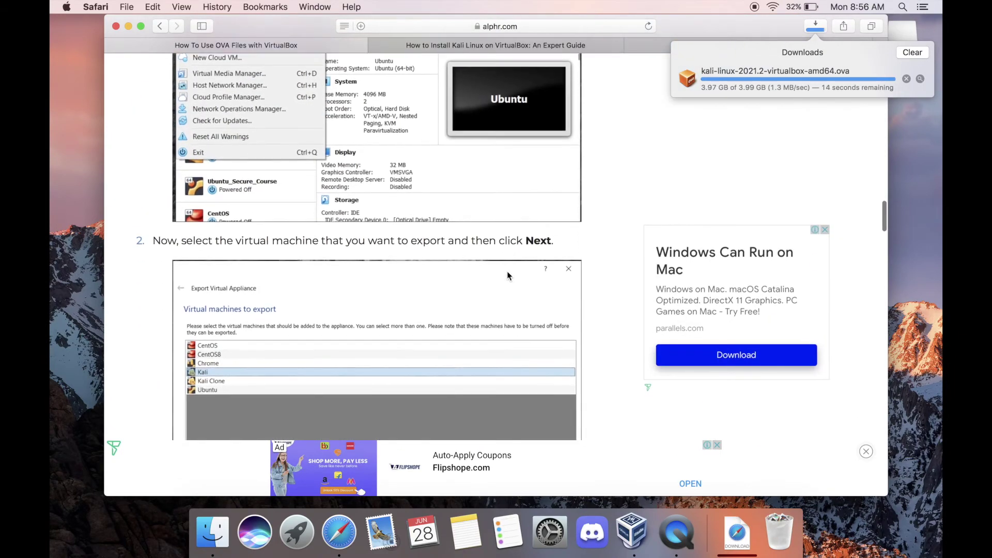
pyautogui.scroll(5, 507, 276)
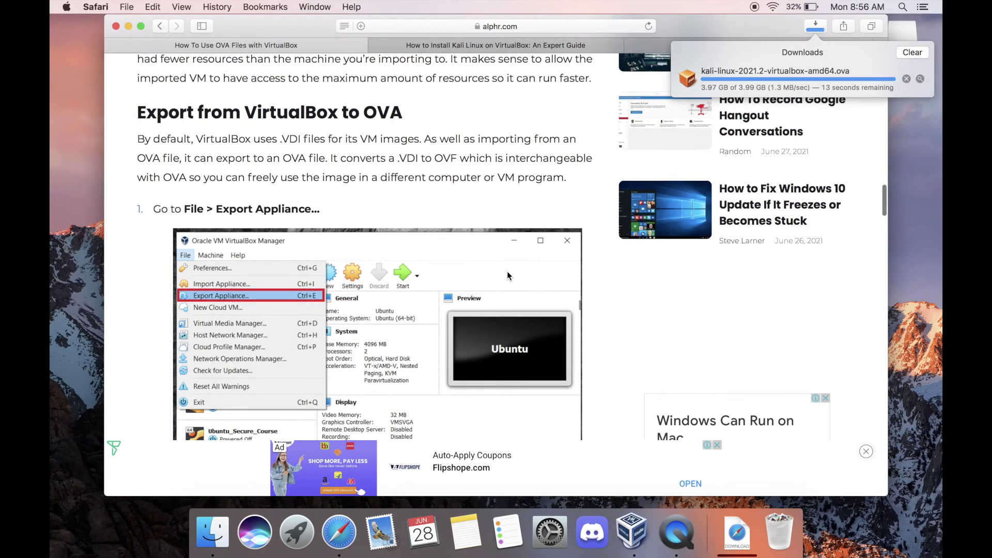
# Read the article's numbered steps for exporting a virtual machine from VirtualBox to an OVA file
pyautogui.scroll(-1, 506, 271)
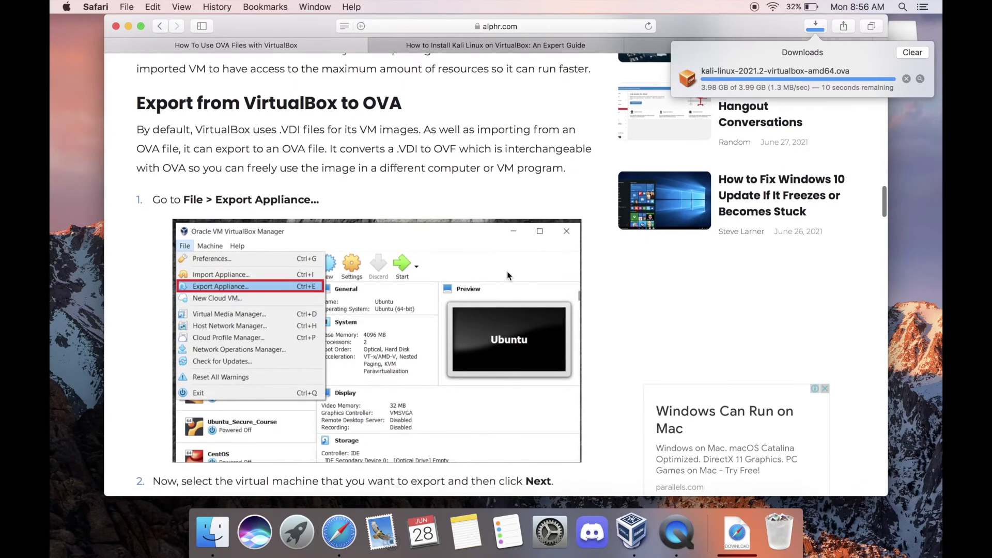
pyautogui.scroll(-2, 507, 271)
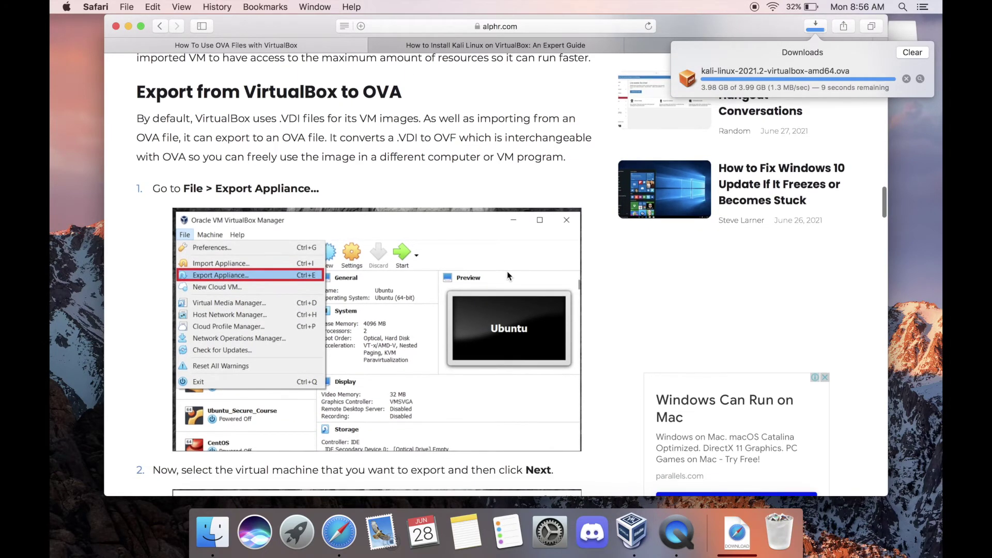
pyautogui.scroll(-1, 507, 271)
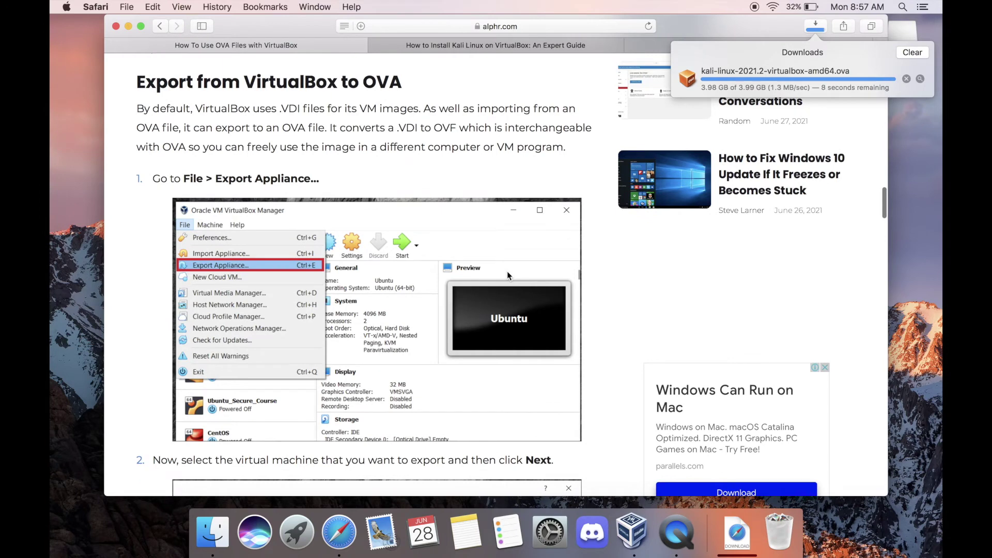
pyautogui.scroll(-4, 506, 271)
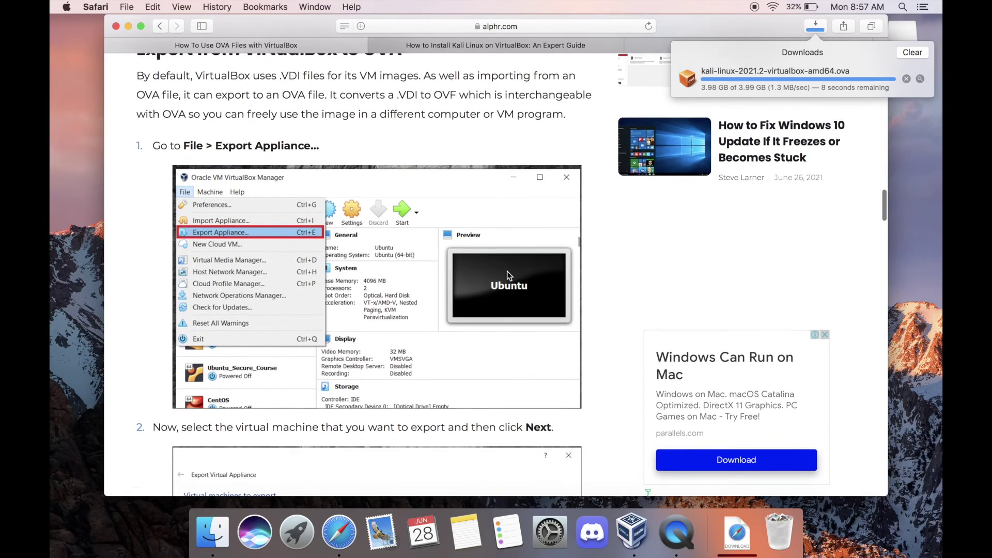
pyautogui.scroll(-15, 507, 270)
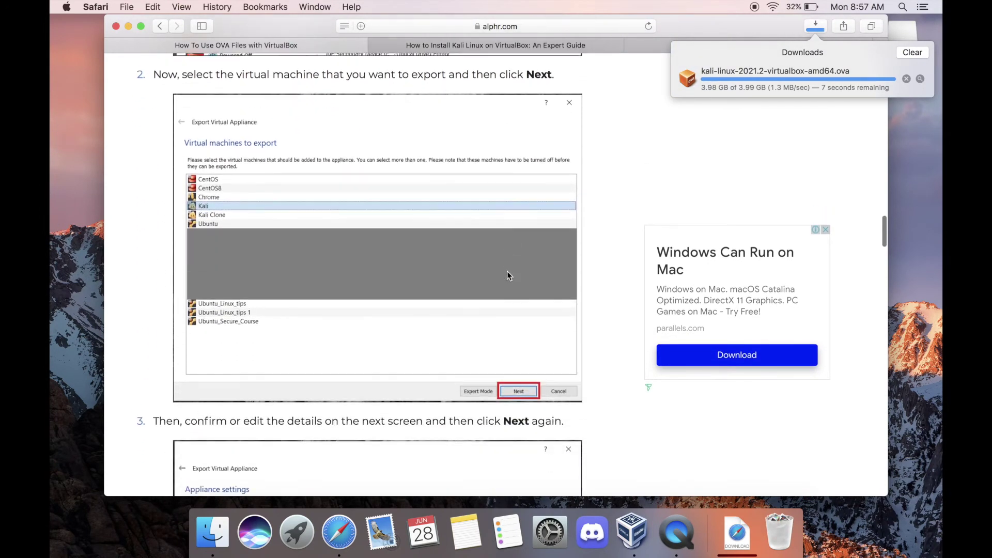
pyautogui.scroll(-19, 507, 271)
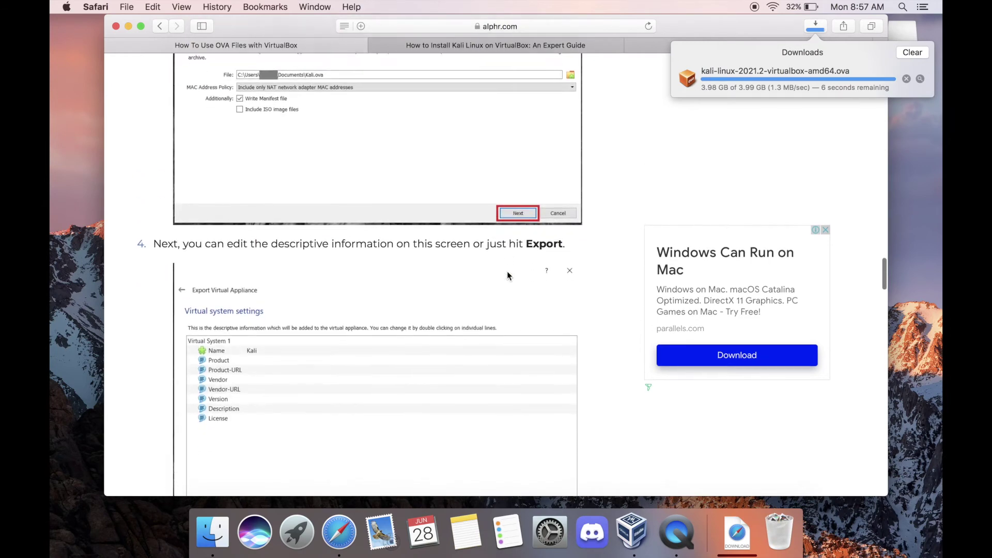
# Read the article's "Errors and Issues" and "VirtualBox Guest Additions" sections while the OVA download finishes
pyautogui.scroll(-20, 506, 271)
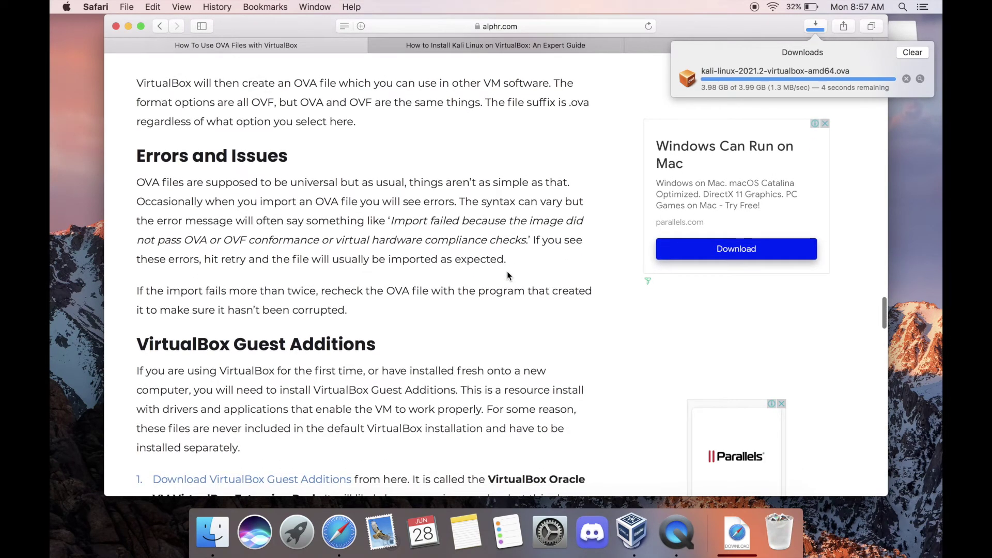
pyautogui.scroll(-1, 508, 275)
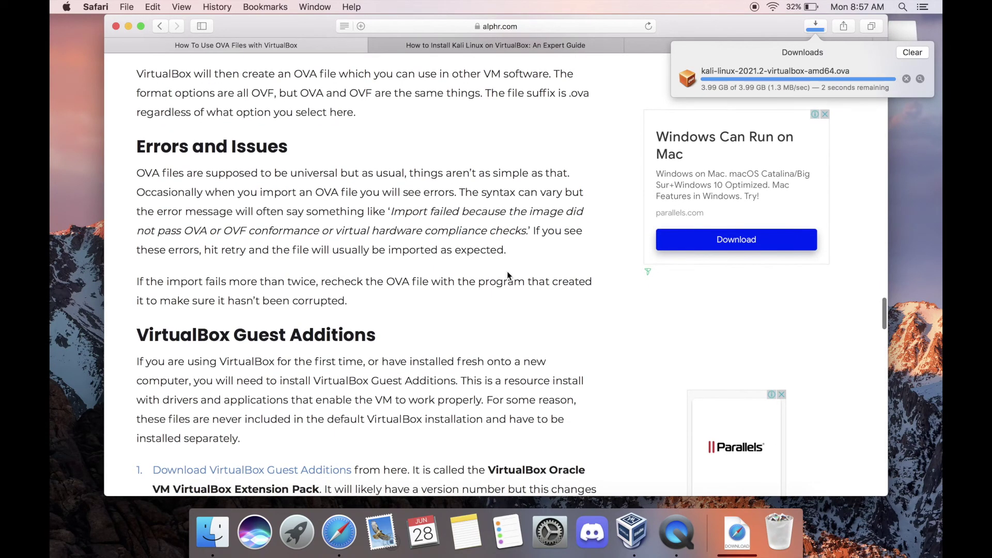
pyautogui.scroll(-3, 507, 275)
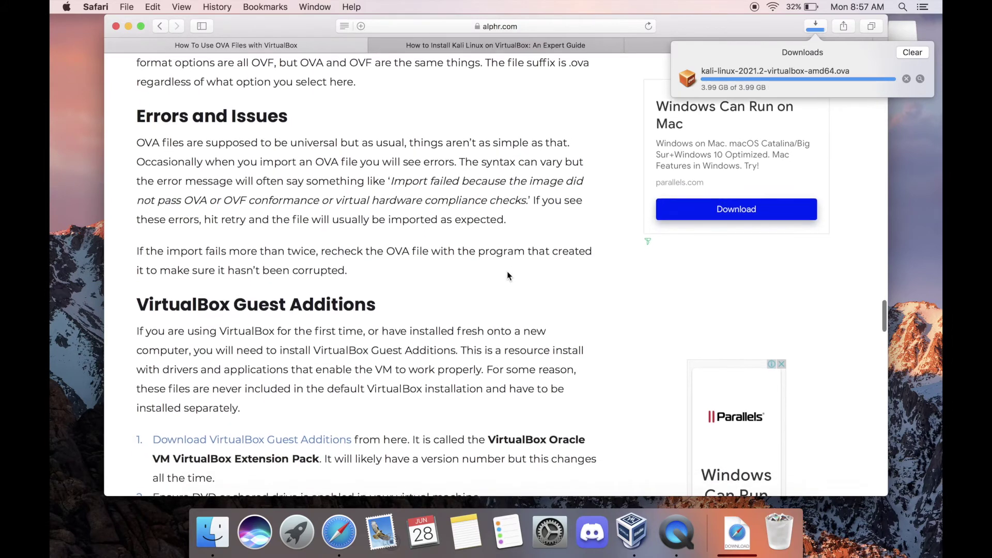
pyautogui.scroll(-2, 506, 271)
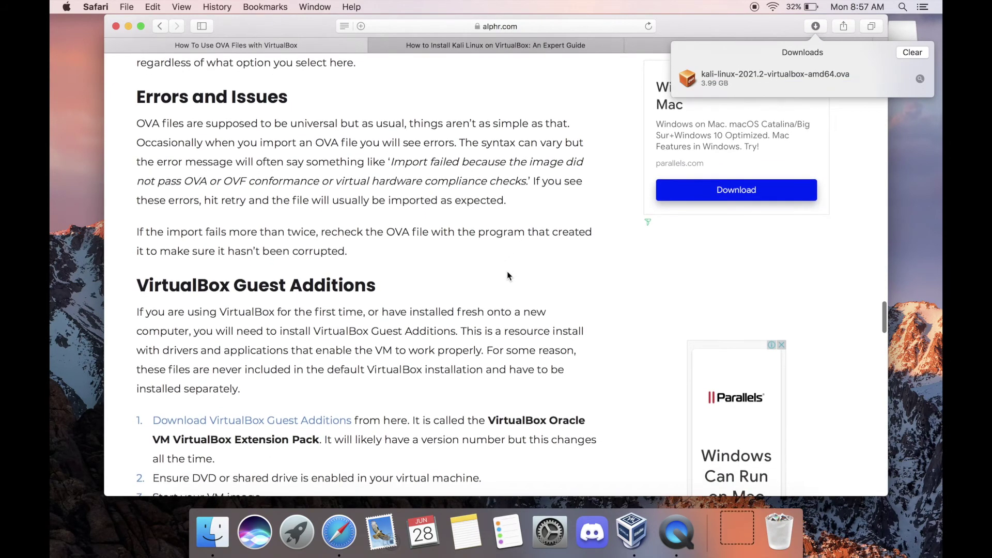
pyautogui.scroll(-1, 507, 271)
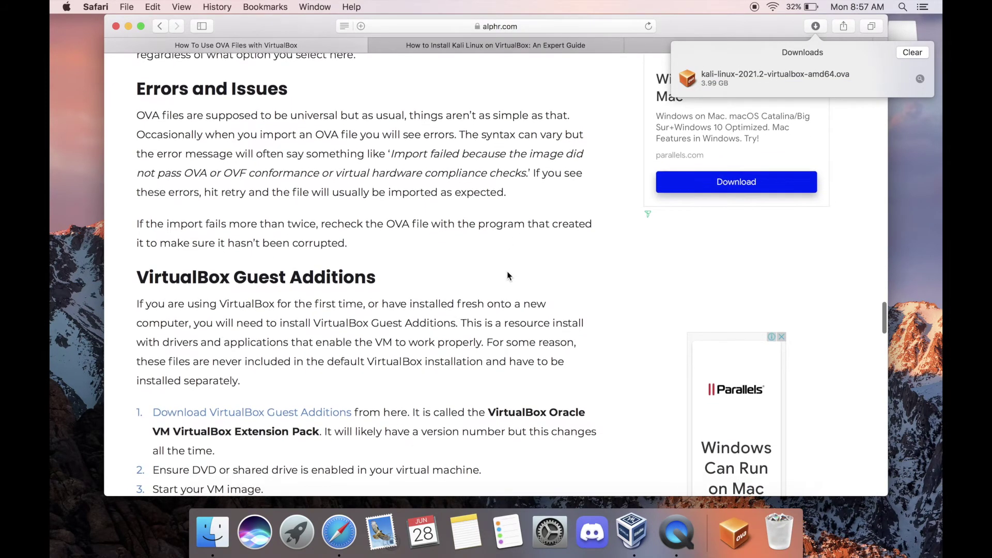
pyautogui.scroll(-8, 506, 271)
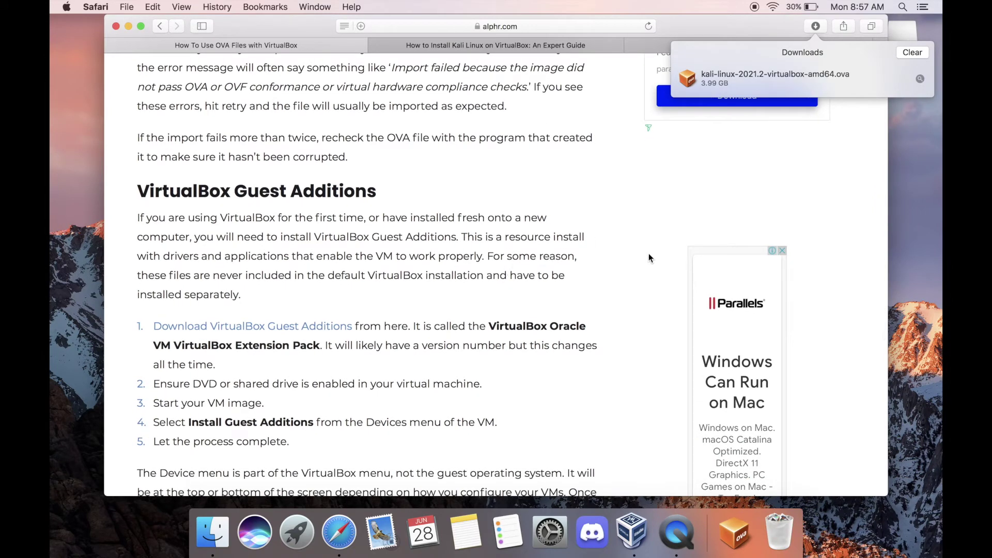
# Switch to VirtualBox, choose kali-linux-2021.2-virtualbox-amd64.ova from the Downloads folder as the appliance file, and continue to the appliance settings
pyautogui.click(633, 531)
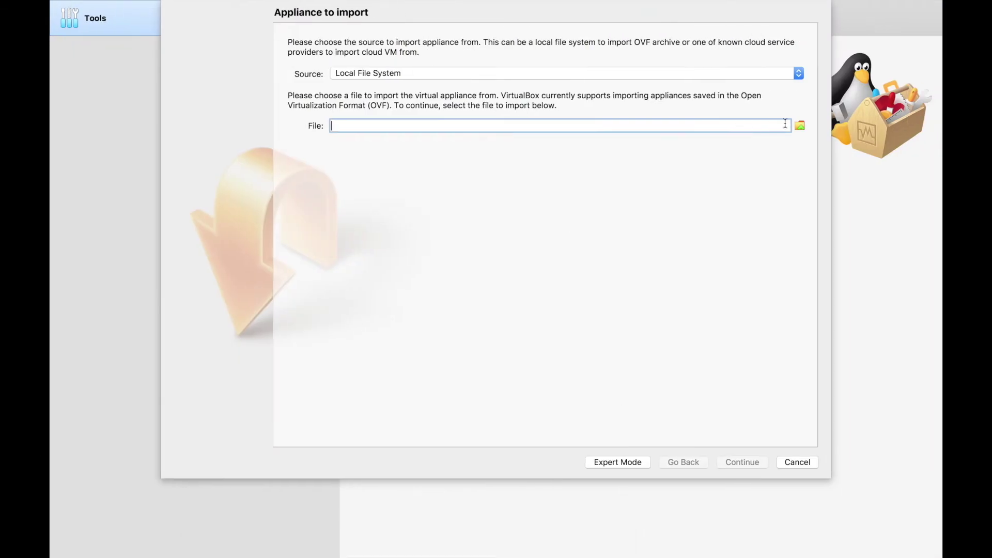
pyautogui.click(800, 127)
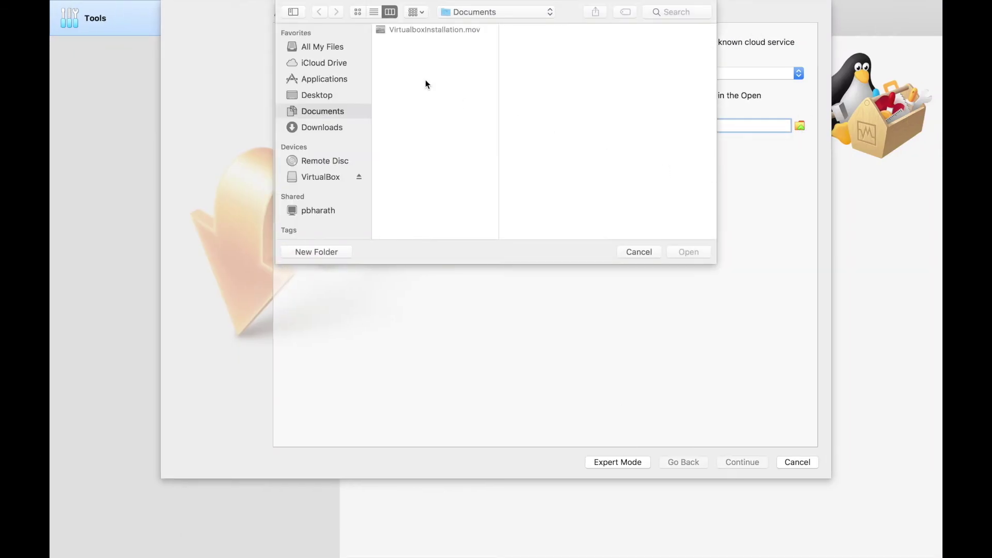
pyautogui.click(476, 11)
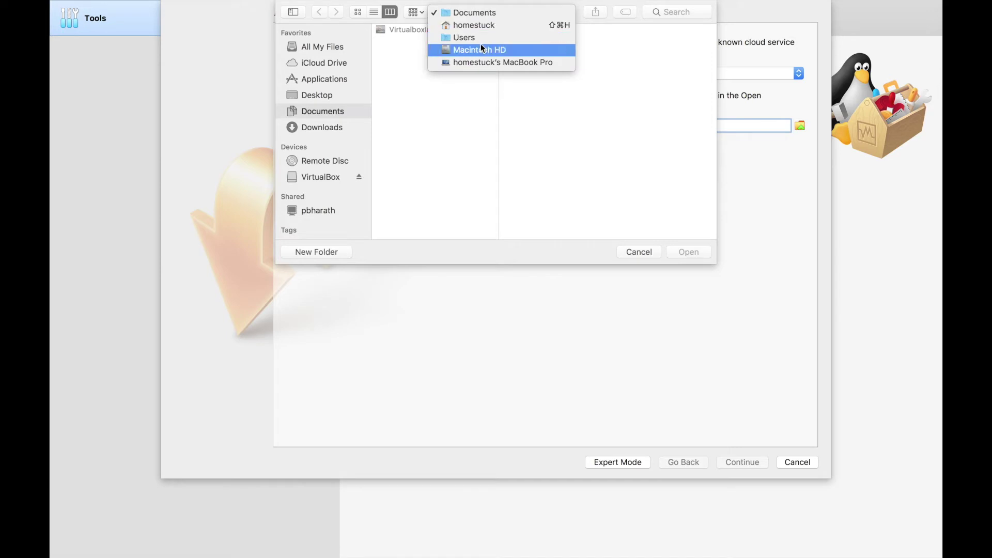
pyautogui.click(339, 124)
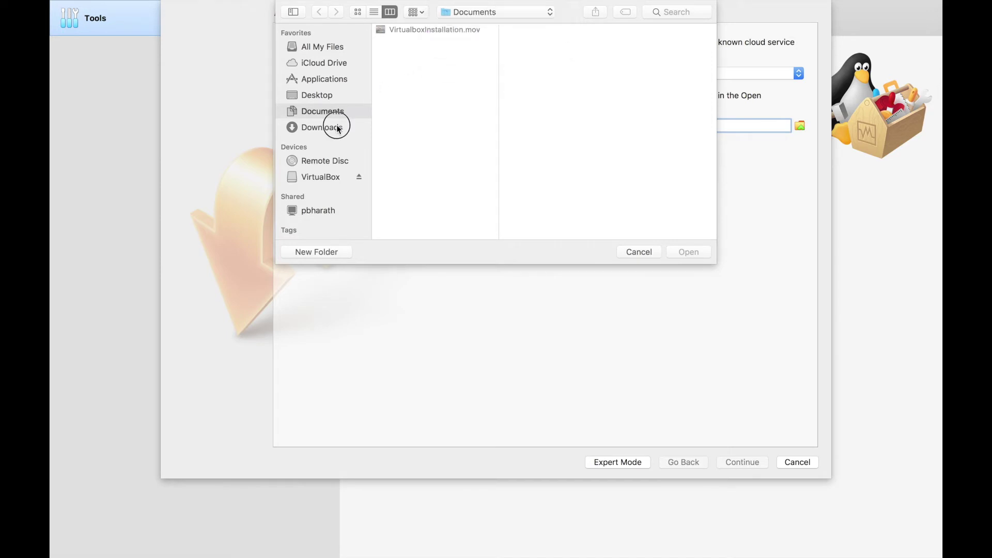
pyautogui.click(339, 128)
pyautogui.click(457, 30)
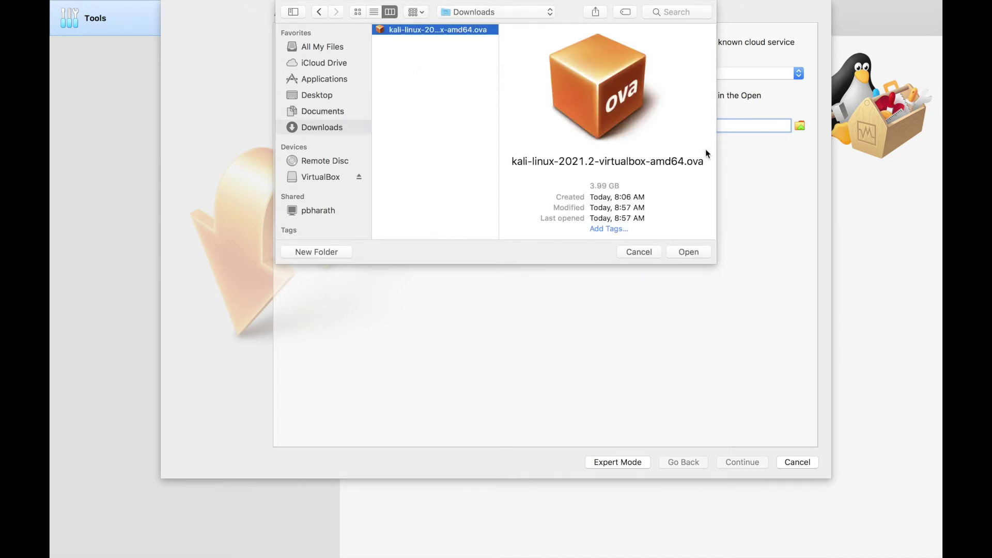
pyautogui.click(688, 252)
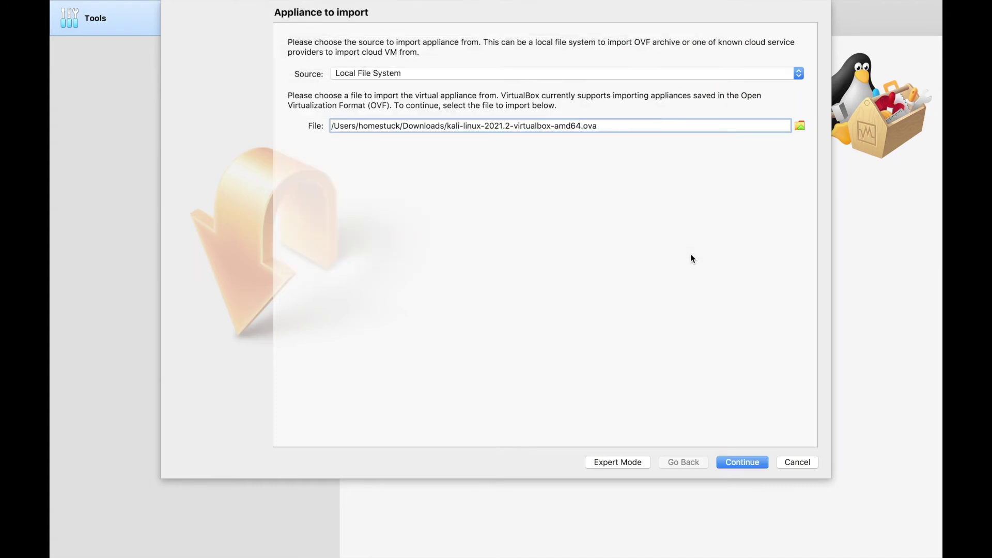
pyautogui.click(746, 465)
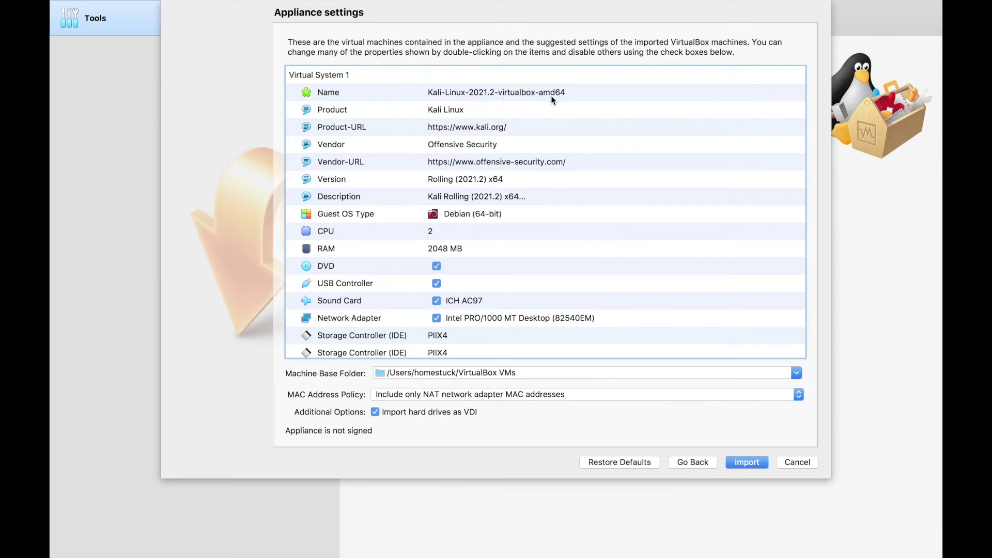
# Open the appliance's RAM value for editing and check the Mac's installed memory in its system overview
pyautogui.doubleClick(454, 247)
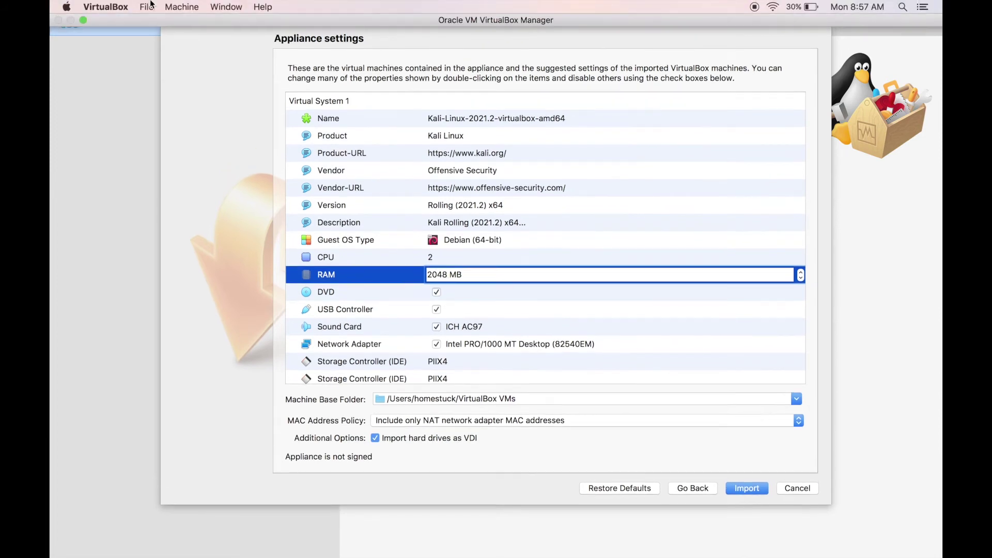
pyautogui.click(67, 6)
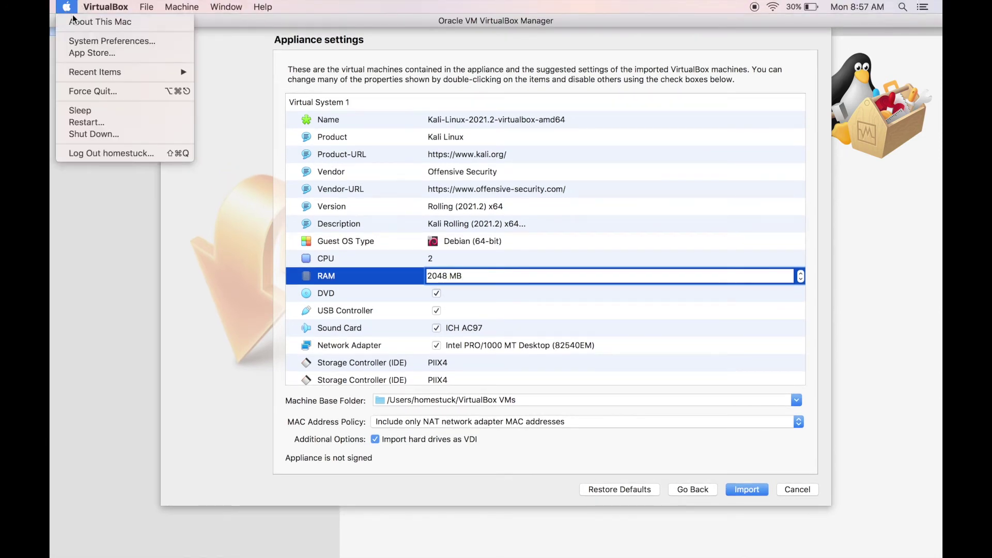
pyautogui.click(75, 21)
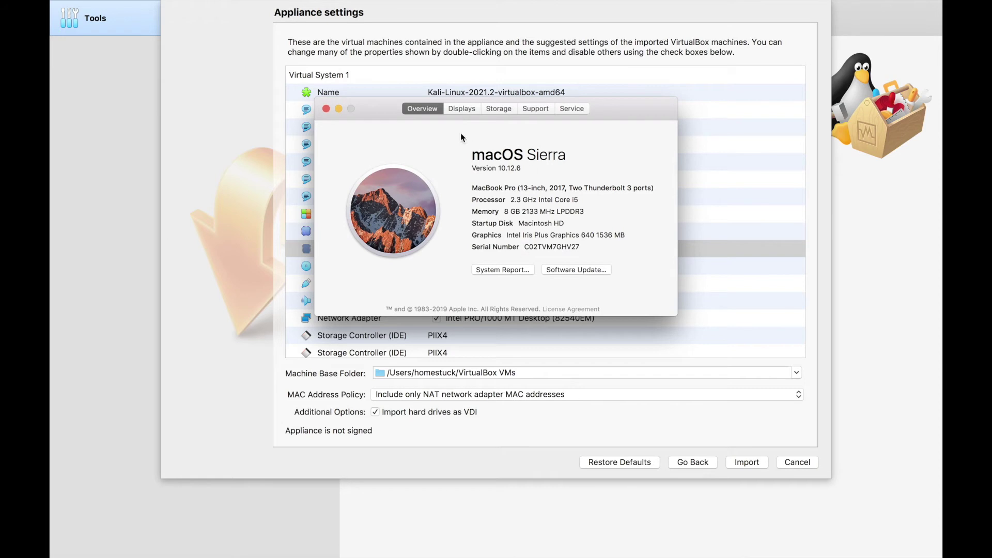
pyautogui.click(326, 109)
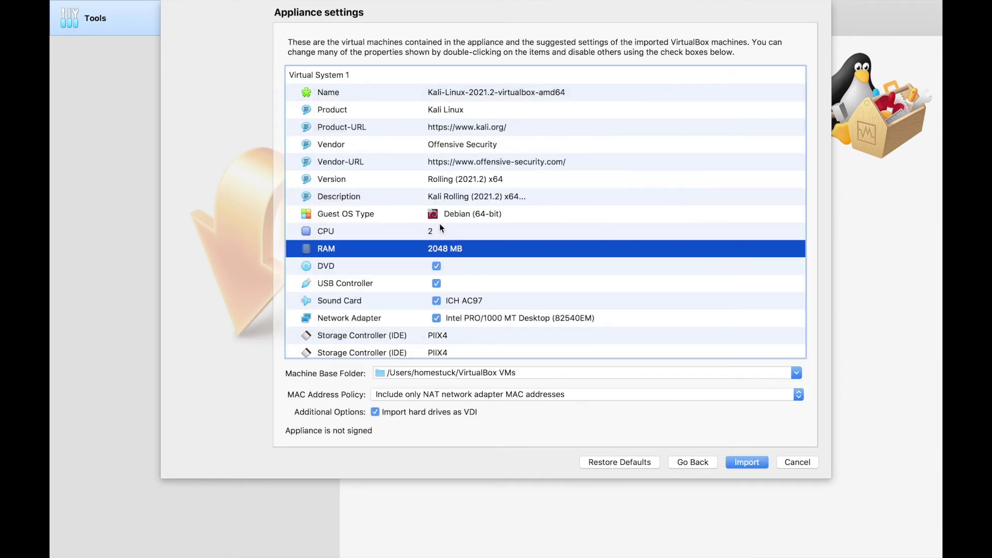
# Set the appliance's RAM to 4096 MB
pyautogui.doubleClick(435, 253)
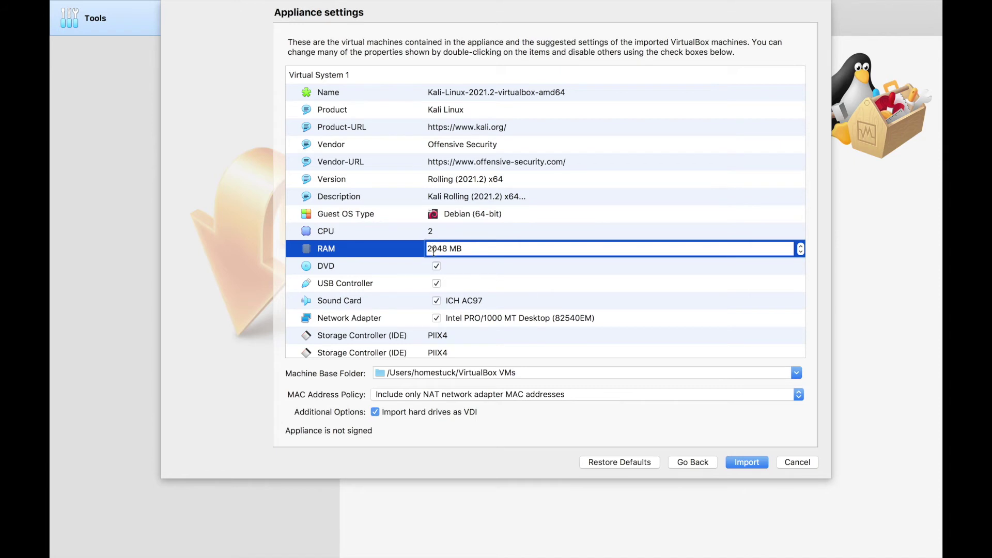
pyautogui.press('BackSpace')
pyautogui.write('4')
pyautogui.press('BackSpace')
pyautogui.write('9')
pyautogui.press('Delete')
pyautogui.write('6')
pyautogui.click(473, 289)
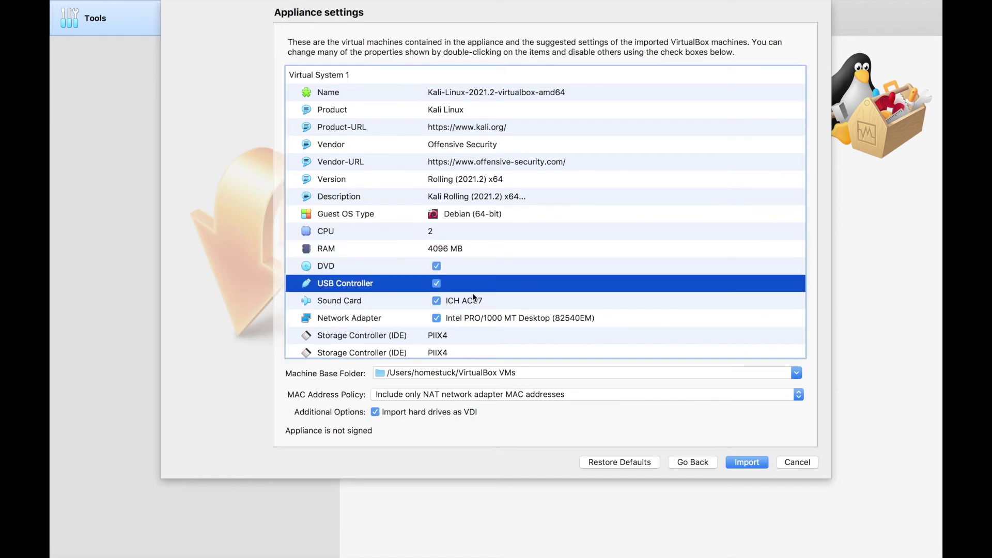
# Review the remaining appliance settings down to the primary group, keeping the MAC address policy at "Include only NAT network adapter MAC addresses"
pyautogui.click(522, 269)
pyautogui.scroll(-2, 532, 270)
pyautogui.scroll(-3, 533, 271)
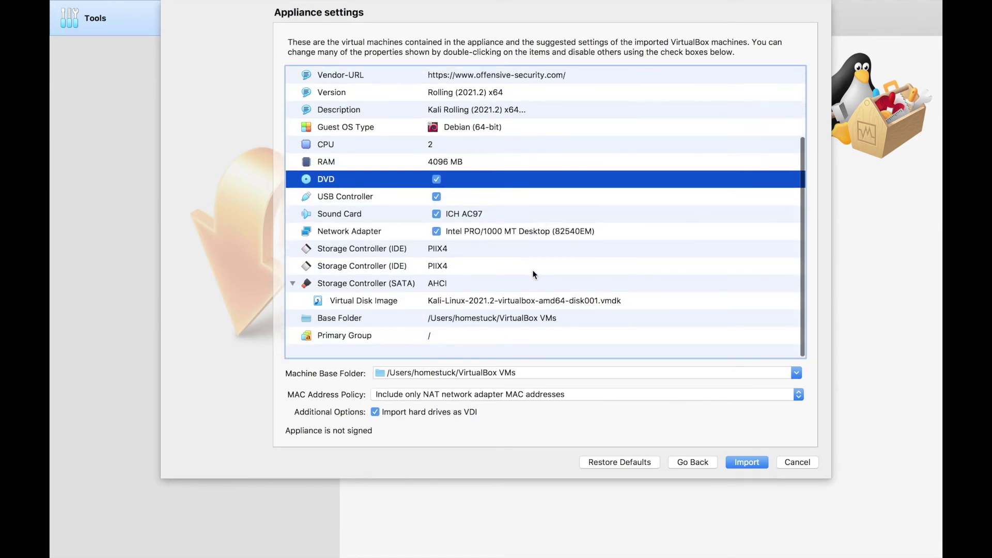
pyautogui.click(509, 336)
pyautogui.click(531, 318)
pyautogui.click(540, 333)
pyautogui.click(542, 319)
pyautogui.click(543, 330)
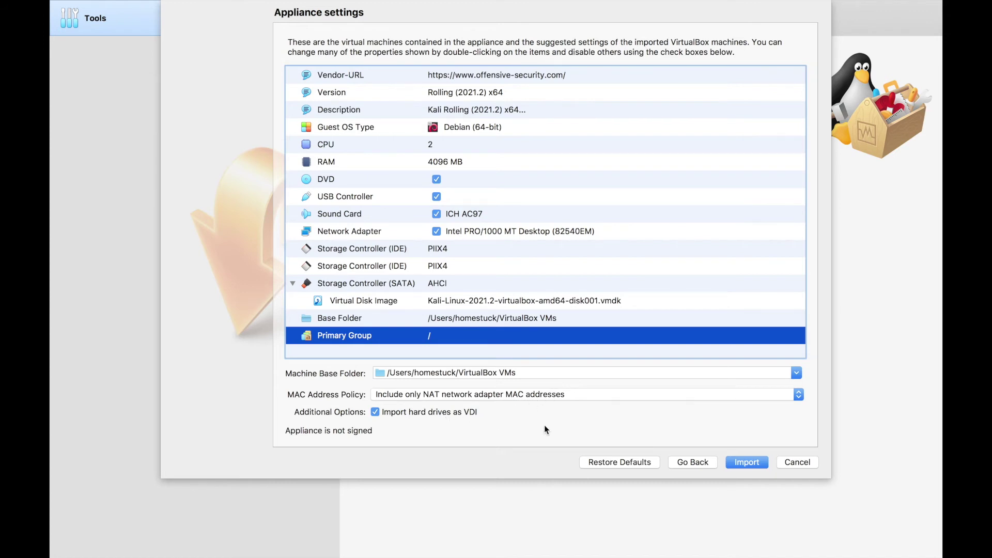
pyautogui.click(482, 397)
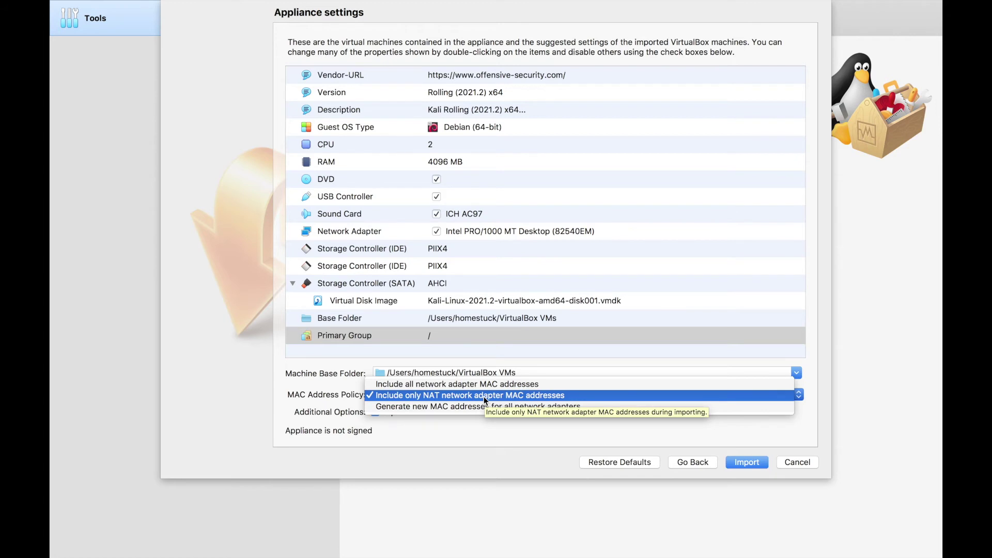
pyautogui.click(484, 396)
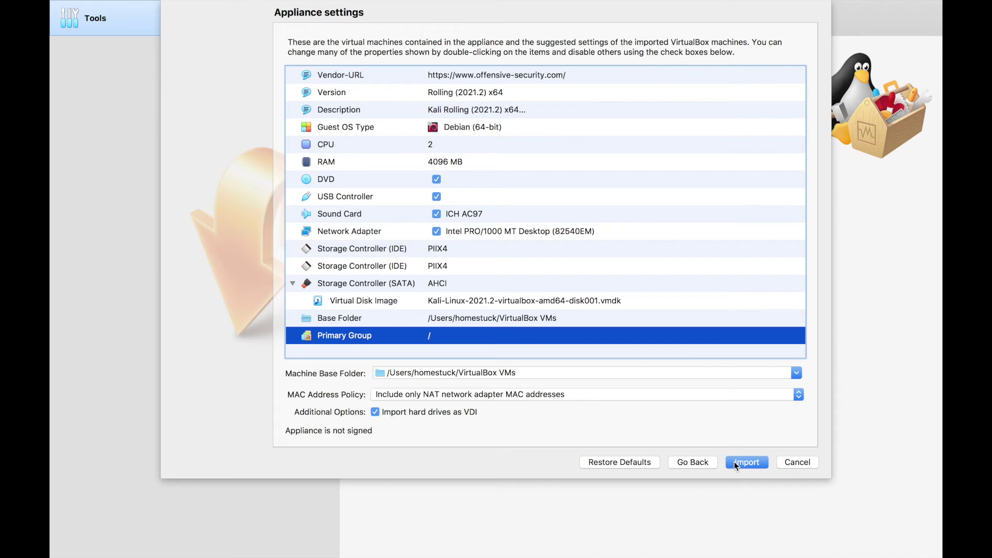
# Check the Mac's processor and memory specifications in its system overview again, closing the overview when done
pyautogui.moveTo(582, 265); pyautogui.dragTo(416, 93)
pyautogui.click(66, 6)
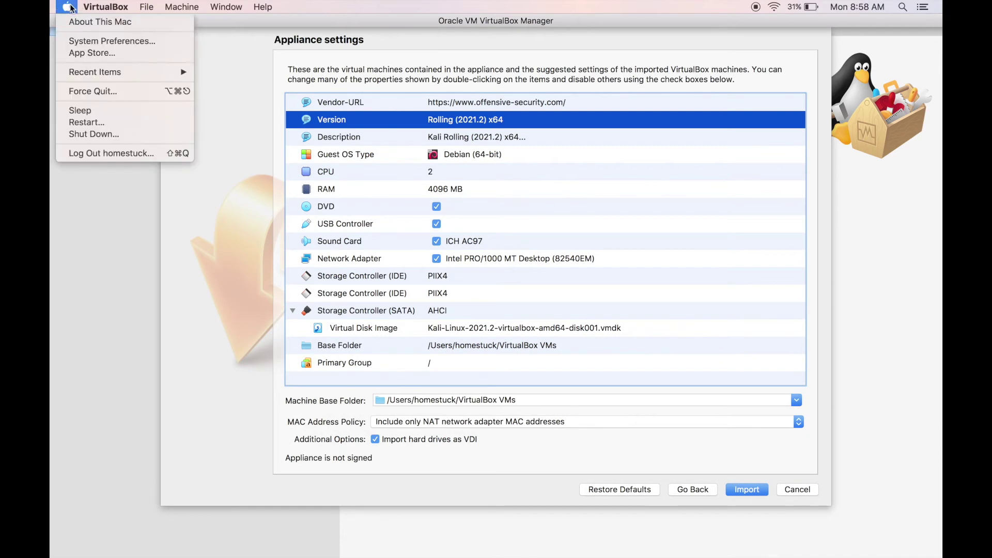
pyautogui.click(89, 22)
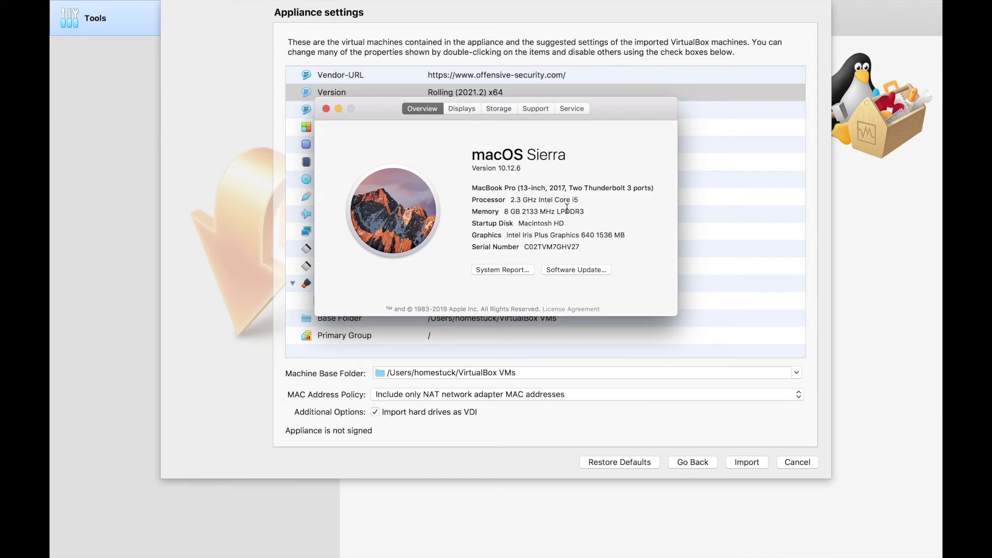
pyautogui.click(326, 108)
# Start importing the Kali Linux appliance and agree to its software license terms
pyautogui.click(735, 458)
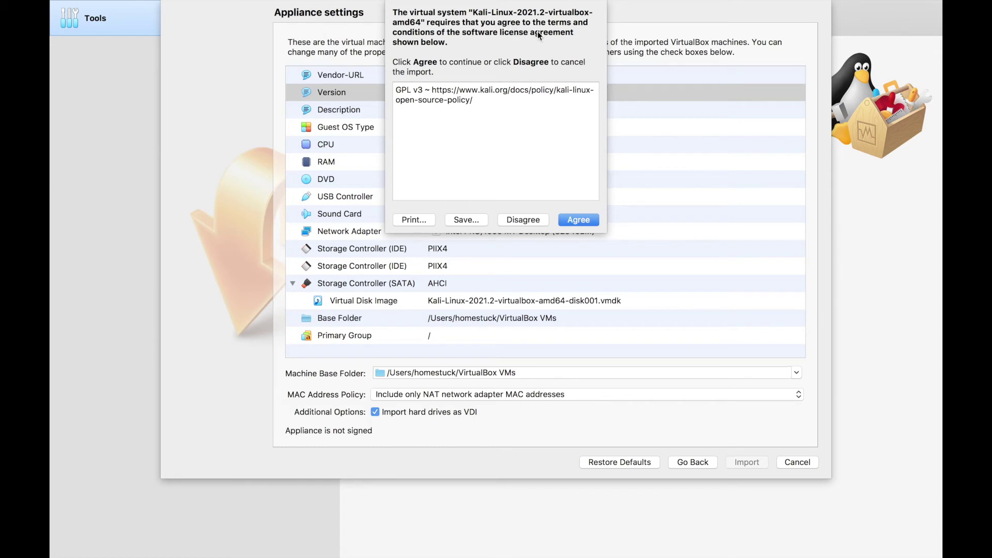
pyautogui.click(579, 220)
pyautogui.click(589, 219)
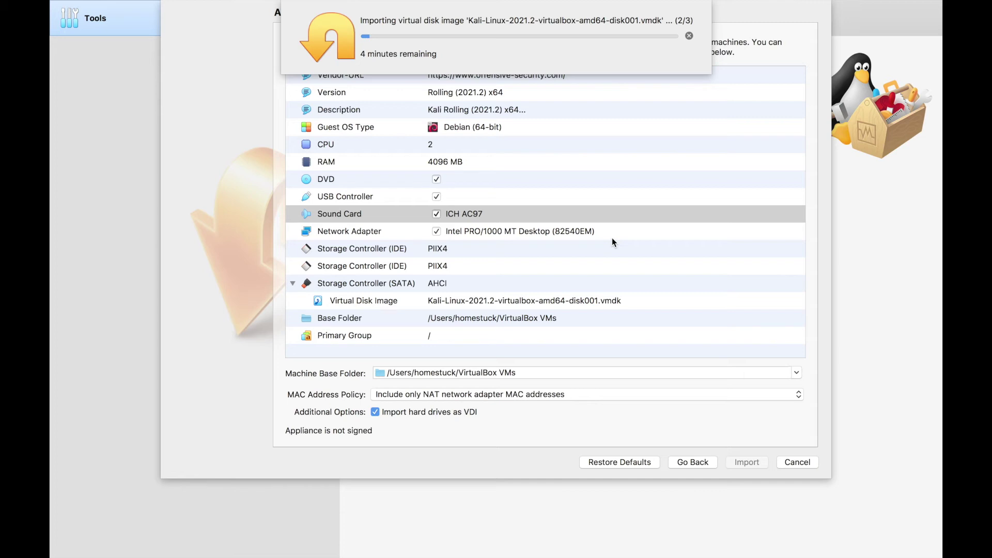
# Switch to the browser and read the Alphr article's sections on import duration, errors and issues, and VirtualBox Guest Additions
pyautogui.hotkey('ctrl', 'Left')
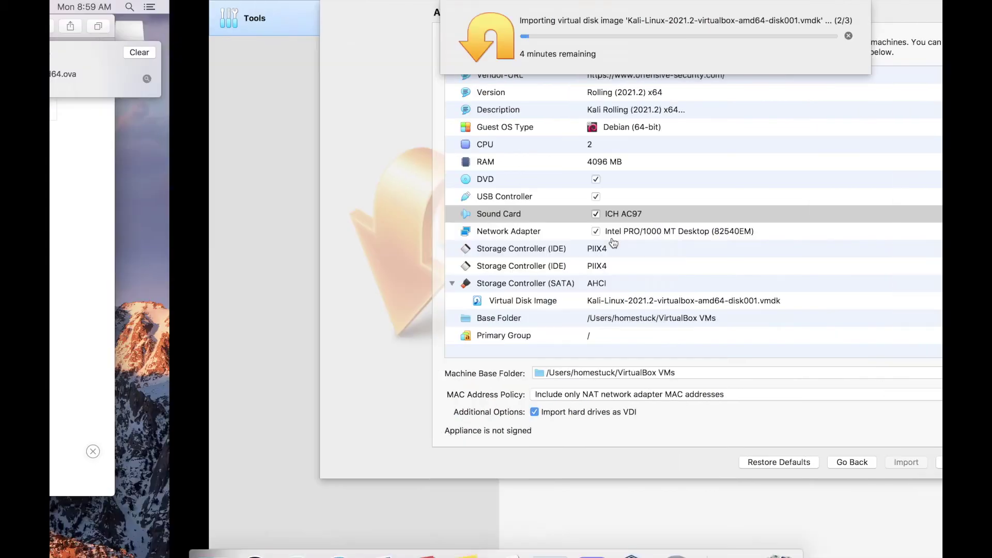
pyautogui.scroll(15, 485, 280)
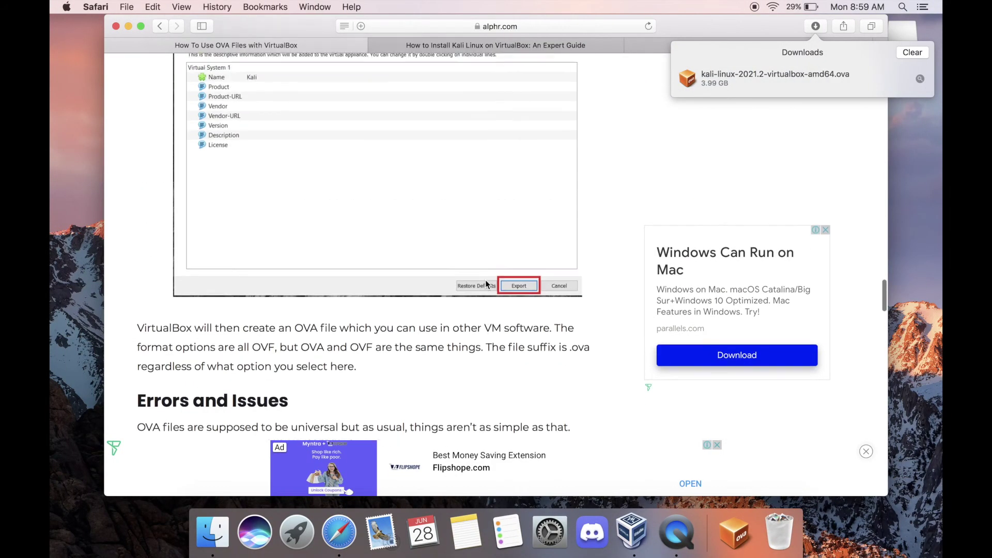
pyautogui.scroll(2, 485, 280)
pyautogui.scroll(-2, 485, 280)
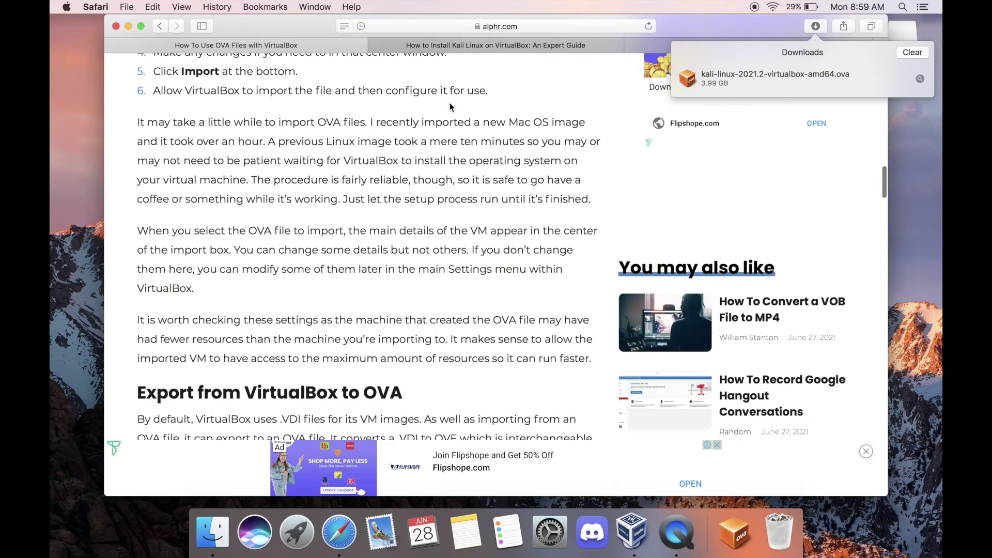
pyautogui.scroll(-15, 436, 219)
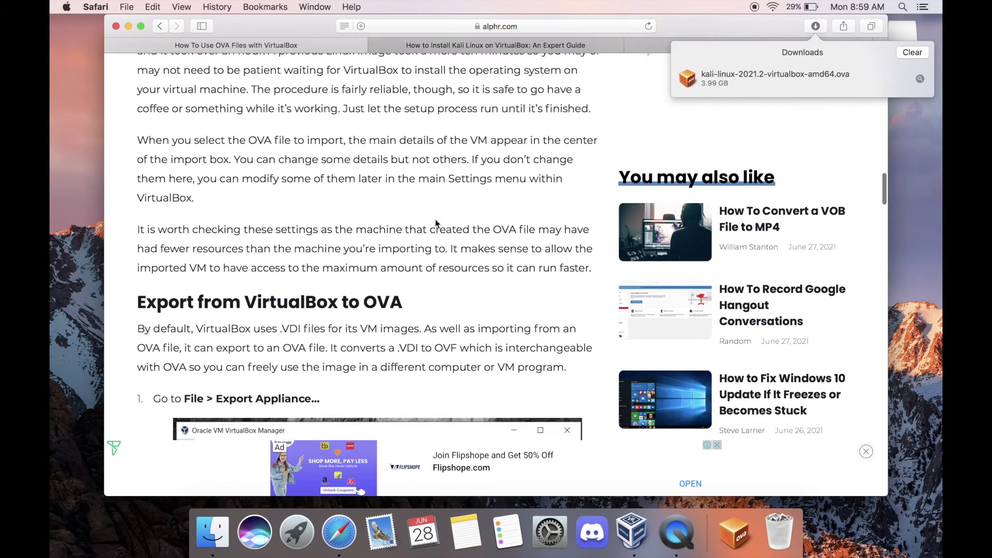
pyautogui.scroll(-20, 435, 222)
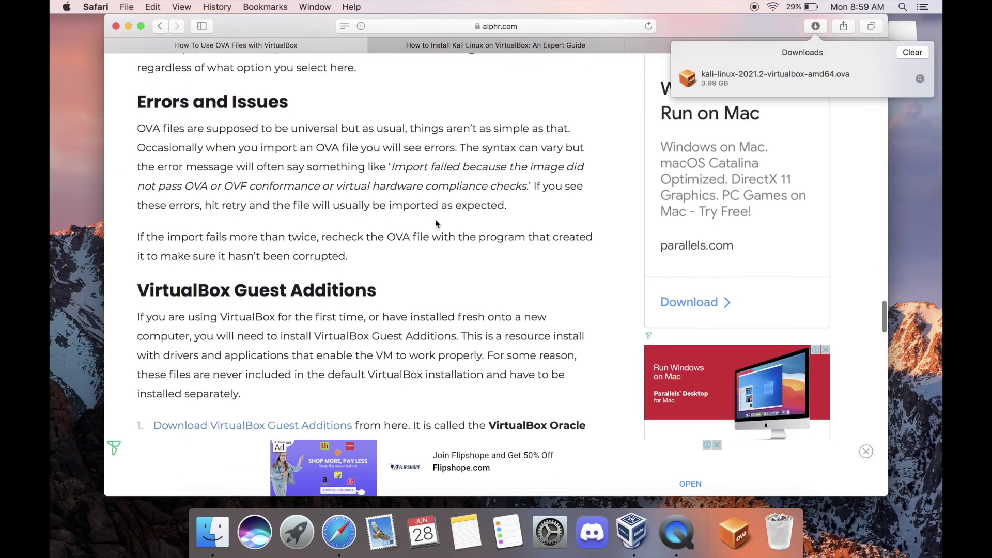
pyautogui.scroll(12, 435, 222)
pyautogui.scroll(-3, 435, 223)
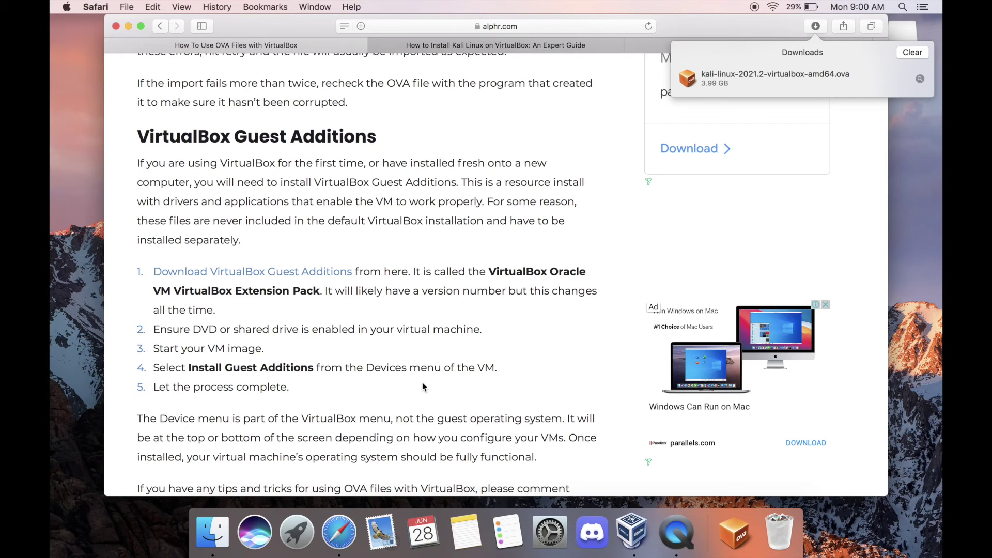
pyautogui.scroll(-3, 423, 384)
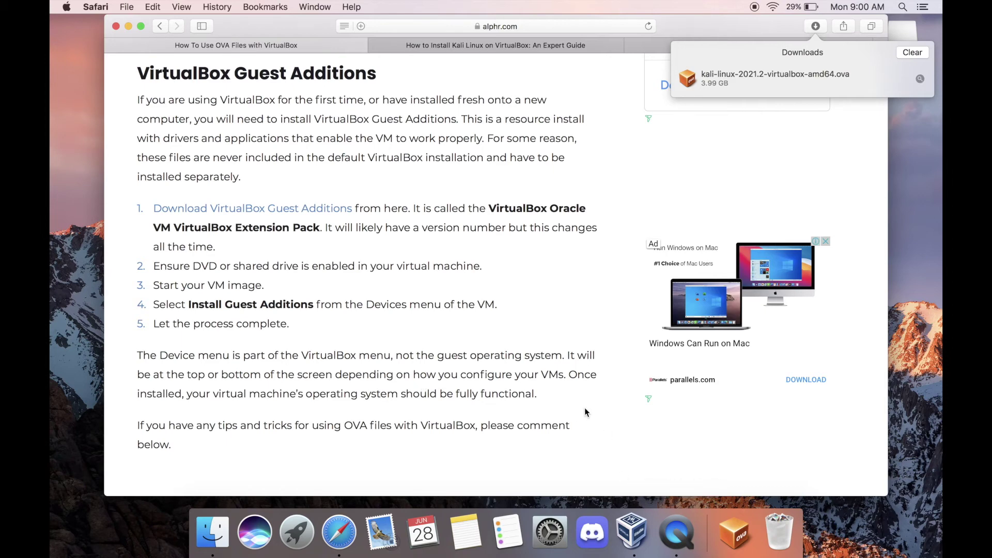
# Switch to VirtualBox, try to start the imported Kali Linux virtual machine, and read the error details before dismissing them
pyautogui.press('super+Tab')
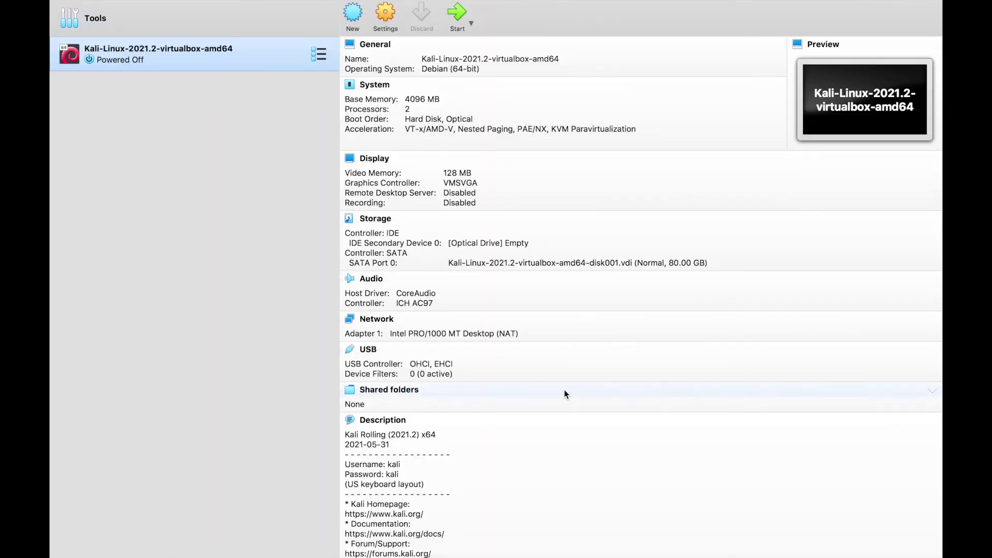
pyautogui.scroll(-3, 530, 431)
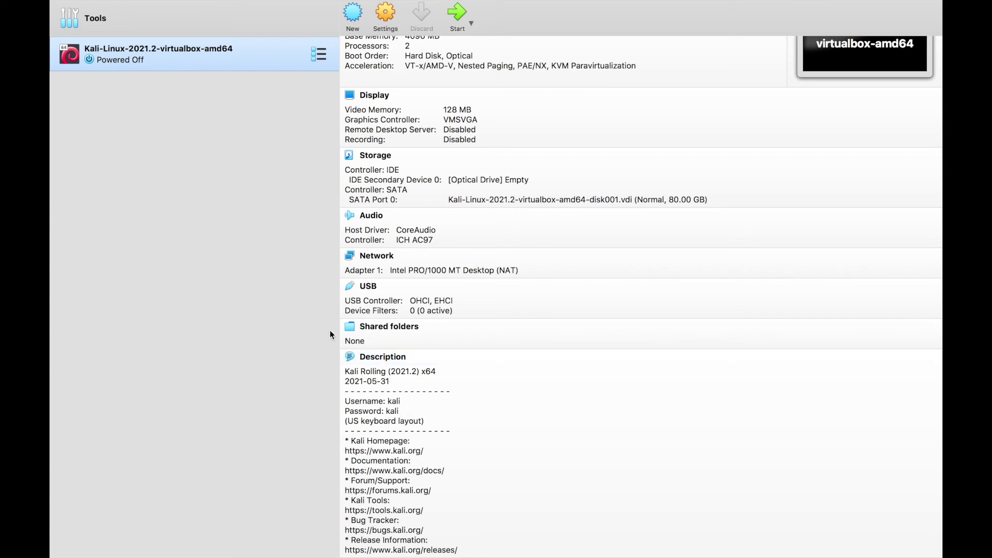
pyautogui.click(456, 12)
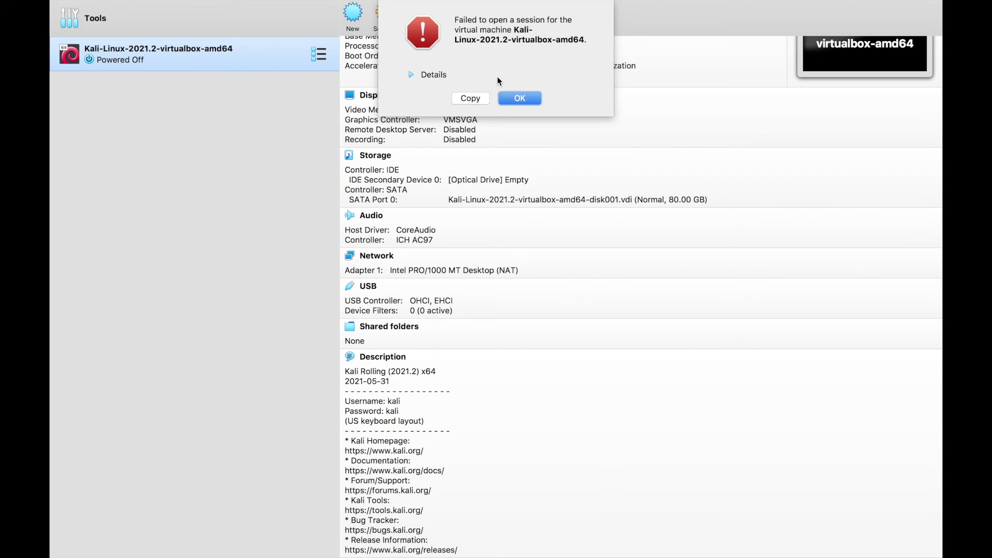
pyautogui.click(413, 76)
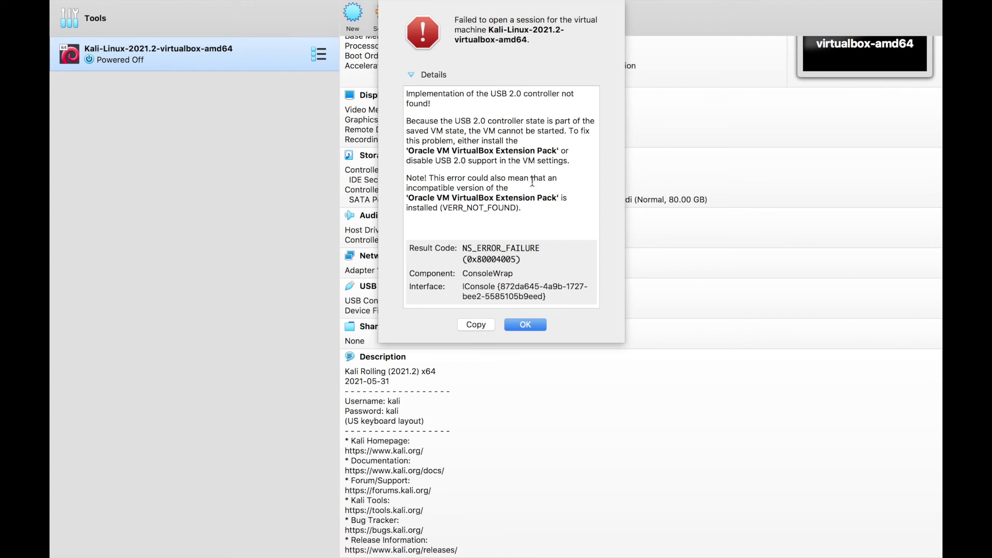
pyautogui.click(542, 327)
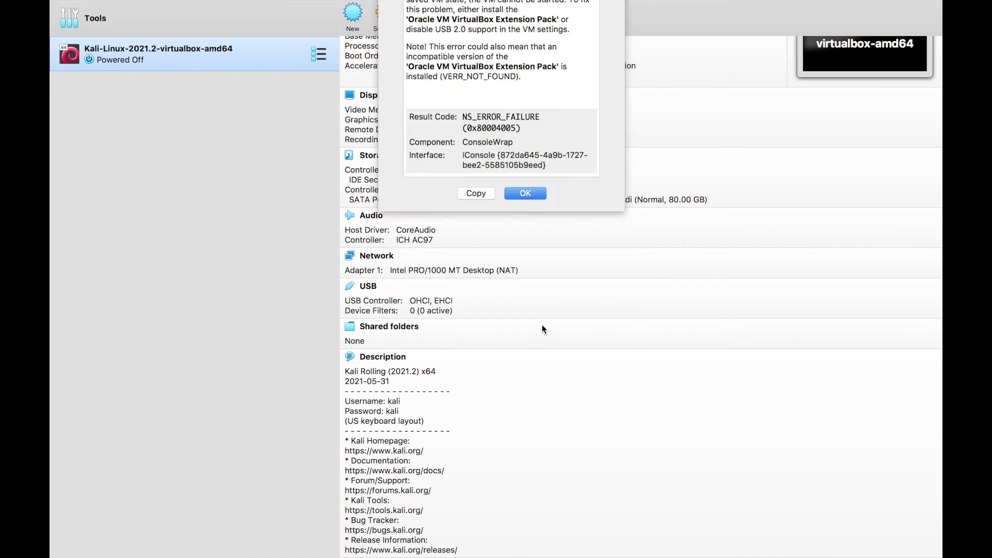
# Set the Kali Linux machine's USB controller to USB 1.1 (OHCI) in its port settings and save the change
pyautogui.click(318, 54)
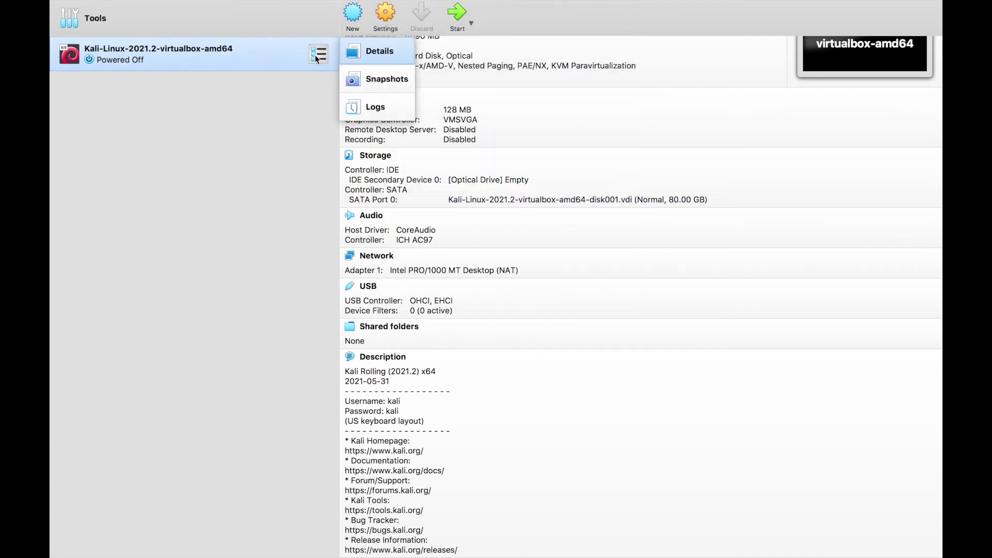
pyautogui.click(386, 29)
pyautogui.click(388, 25)
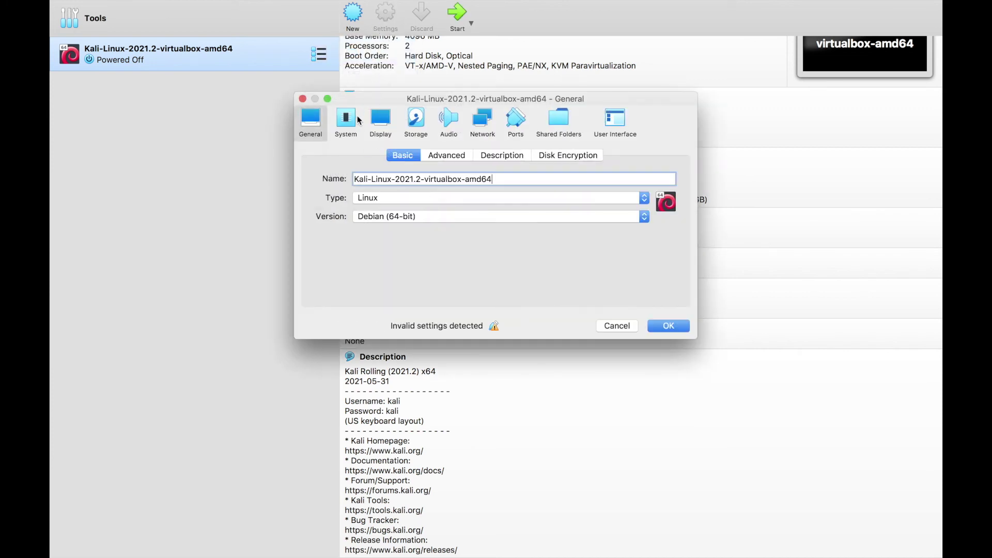
pyautogui.click(488, 126)
pyautogui.click(511, 127)
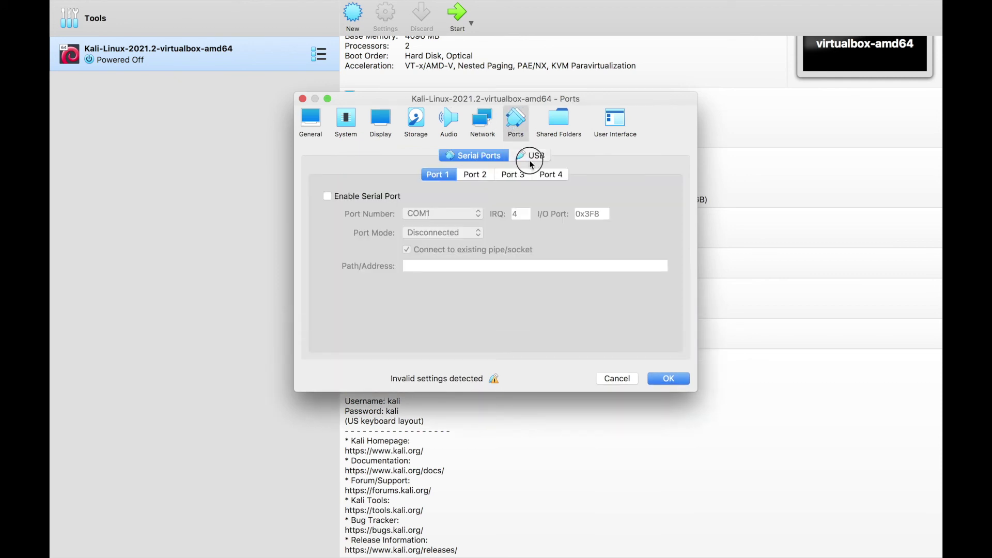
pyautogui.click(530, 156)
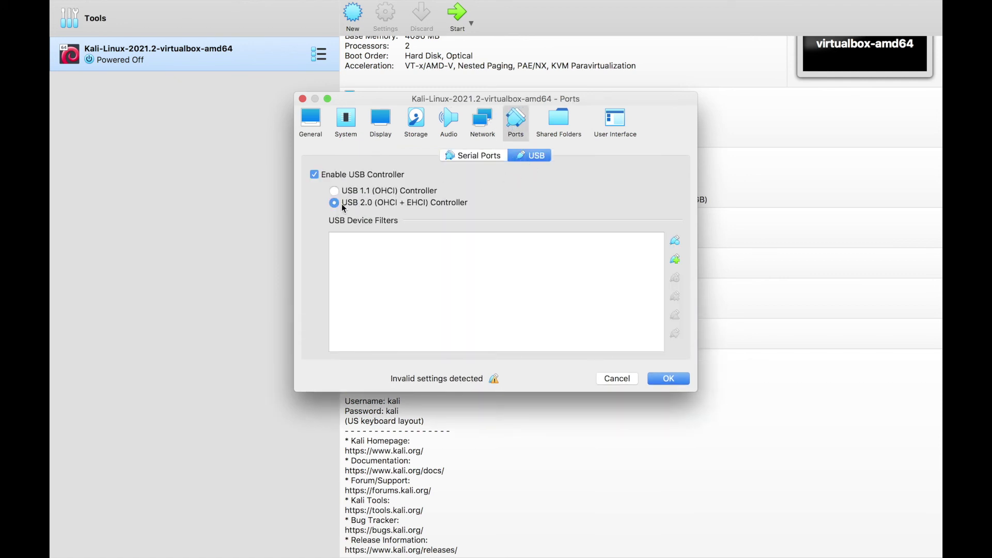
pyautogui.click(316, 176)
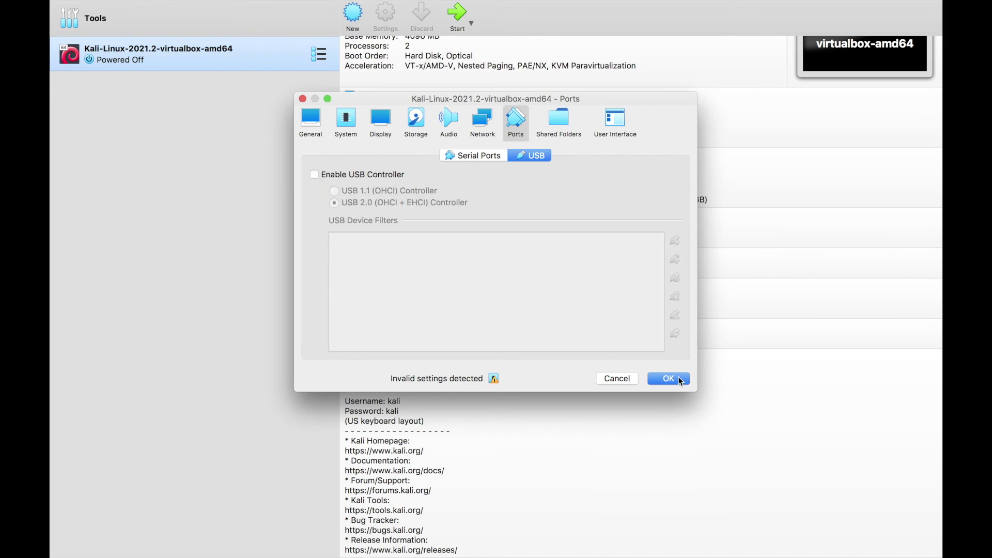
pyautogui.click(668, 379)
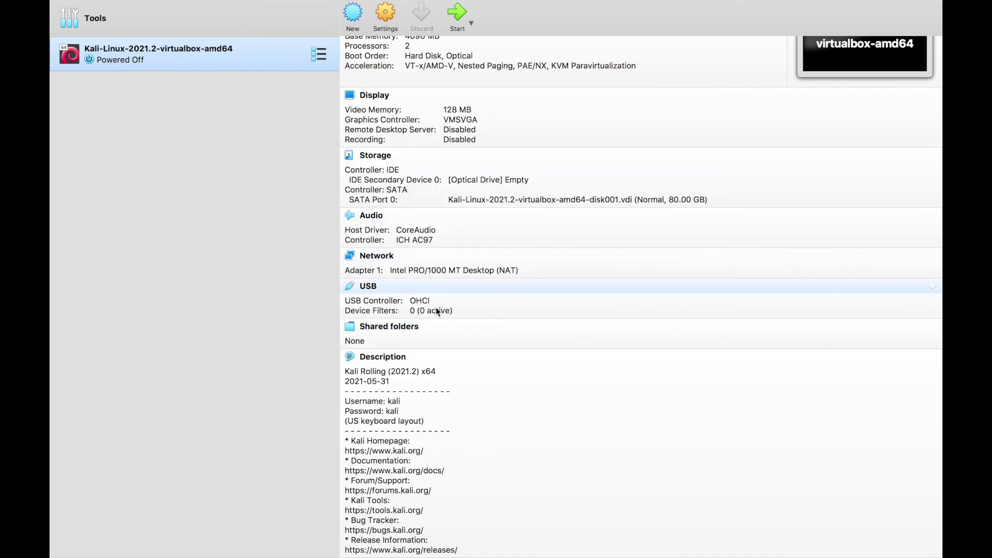
# Start the Kali Linux virtual machine and dismiss the notice about automatic keyboard capture
pyautogui.click(457, 20)
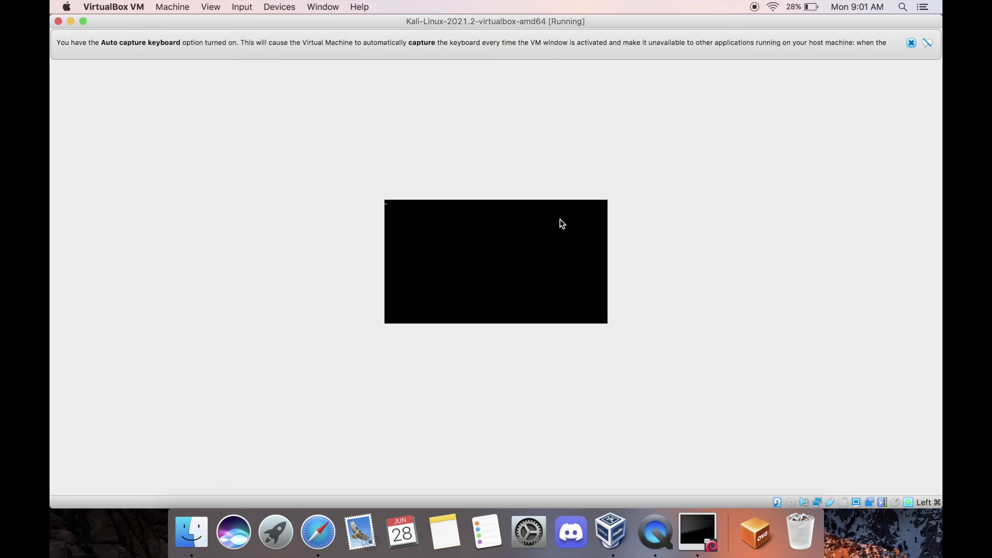
pyautogui.click(911, 43)
pyautogui.click(911, 43)
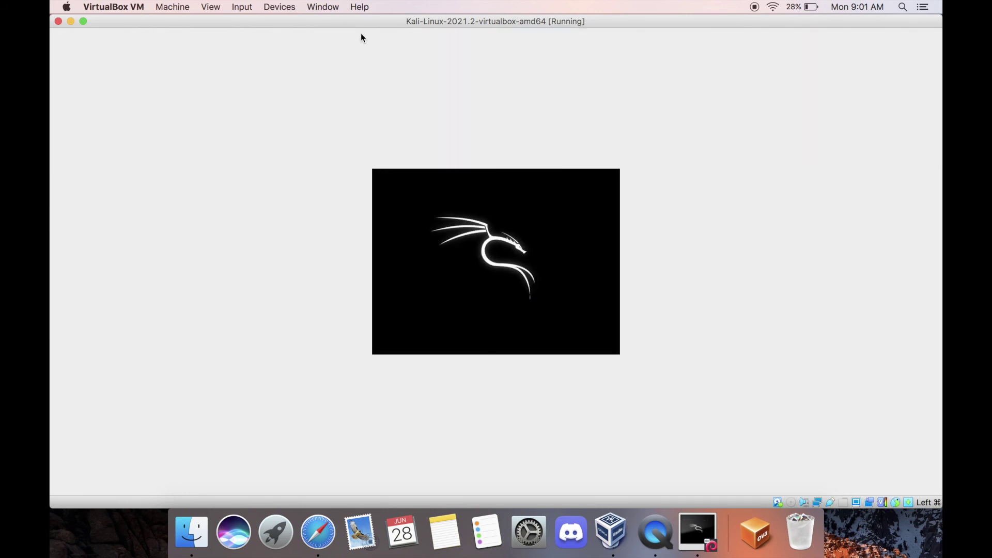
# Switch the running virtual machine to full-screen mode and log in to Kali with the default username and account password
pyautogui.click(211, 12)
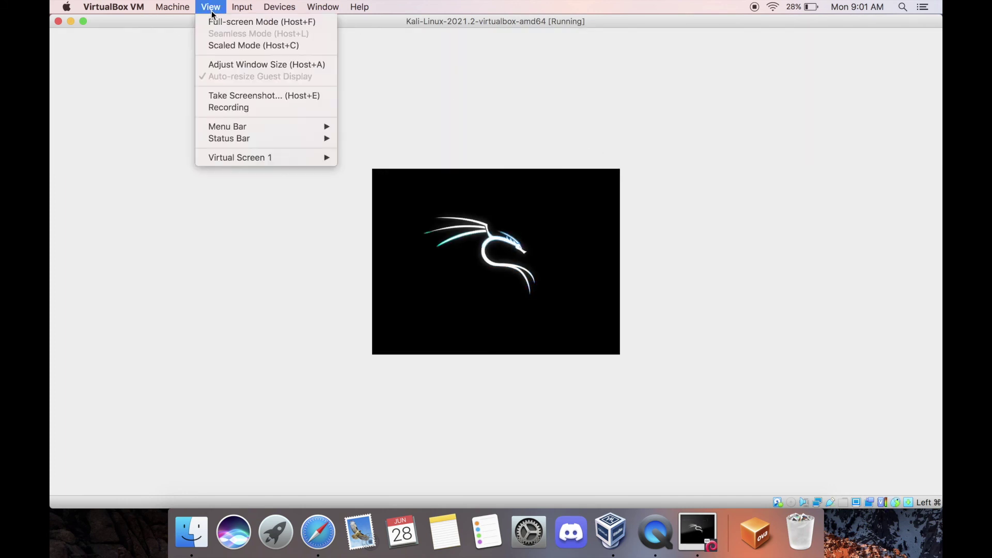
pyautogui.click(222, 20)
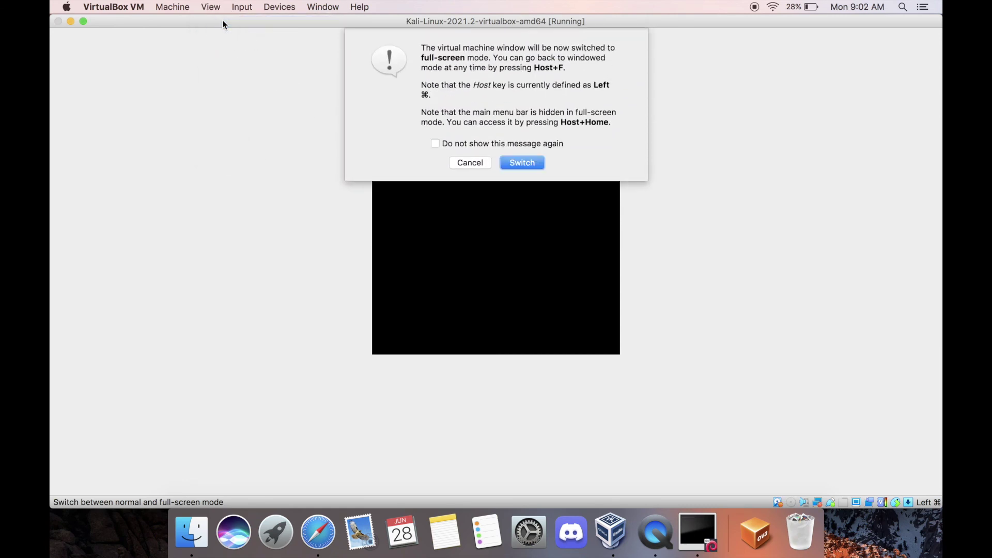
pyautogui.click(531, 162)
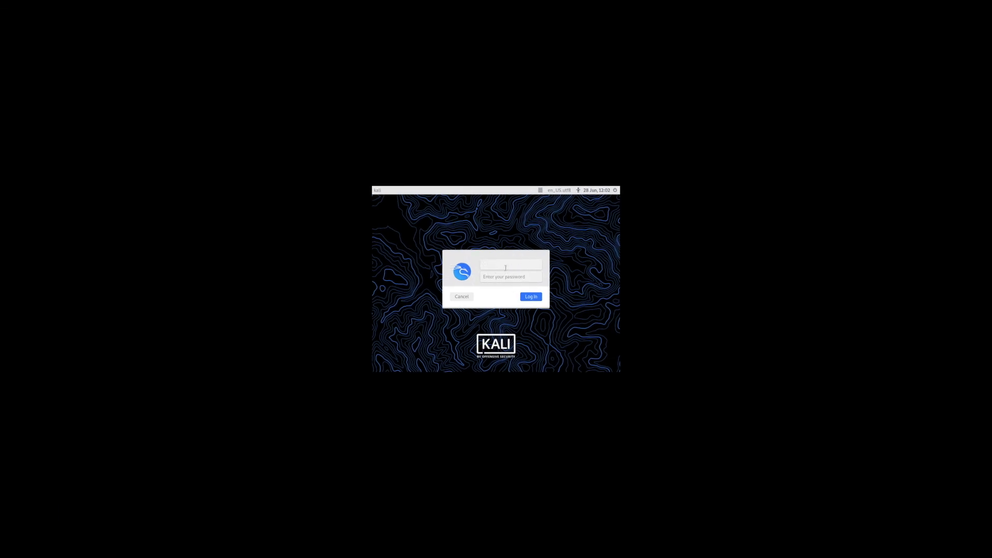
pyautogui.press('Return')
pyautogui.press('Return')
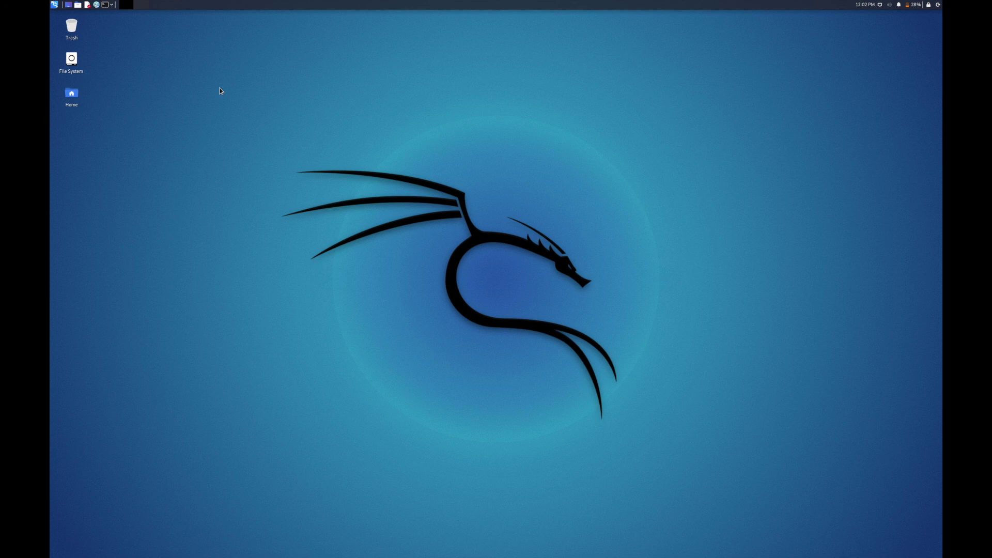
# Open a terminal in Kali, run ls twice to list the home directory, and run pwd
pyautogui.click(106, 5)
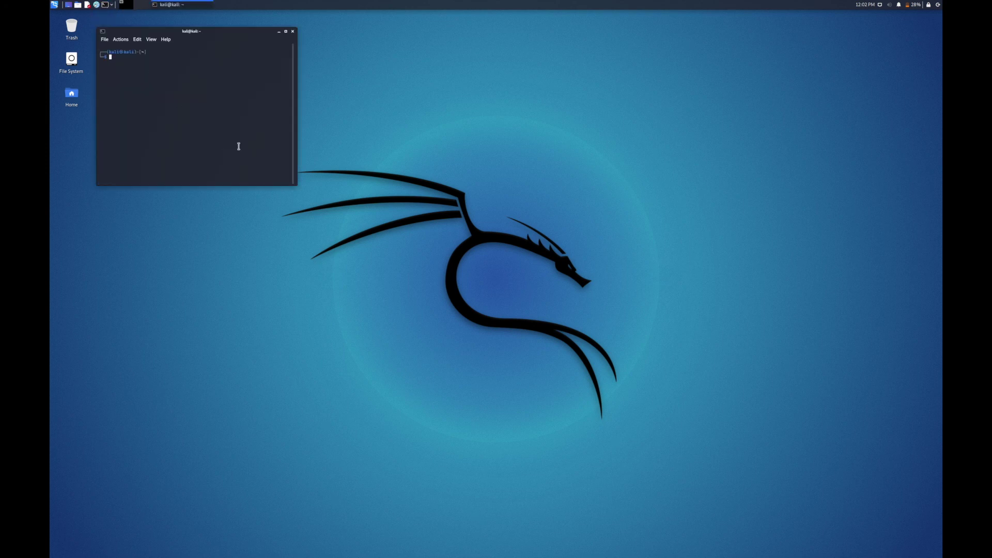
pyautogui.write('ls')
pyautogui.press('Return')
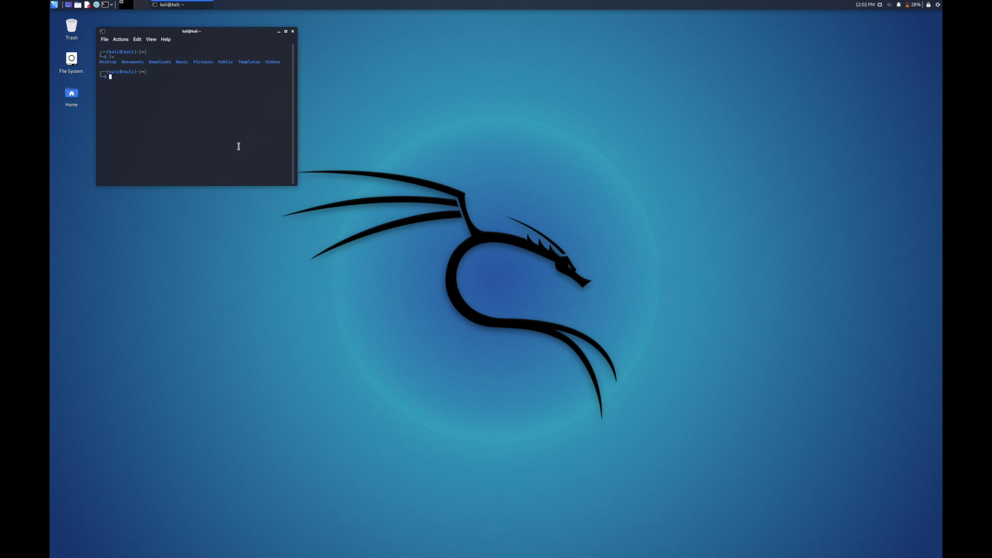
pyautogui.write('ls')
pyautogui.press('Return')
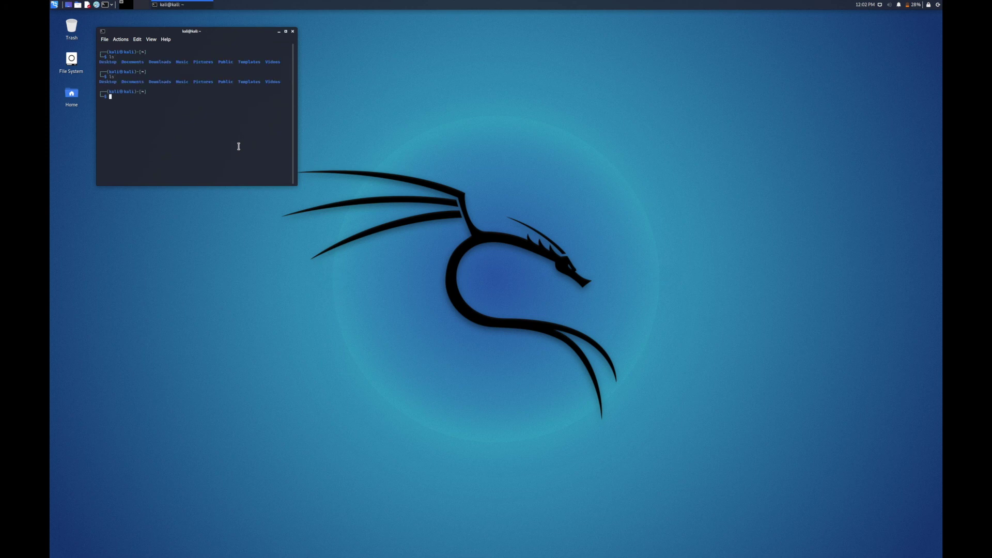
pyautogui.write('pwd')
pyautogui.press('Return')
# Quit the running virtual machine with the option "Power off the machine"
pyautogui.moveTo(101, 1)
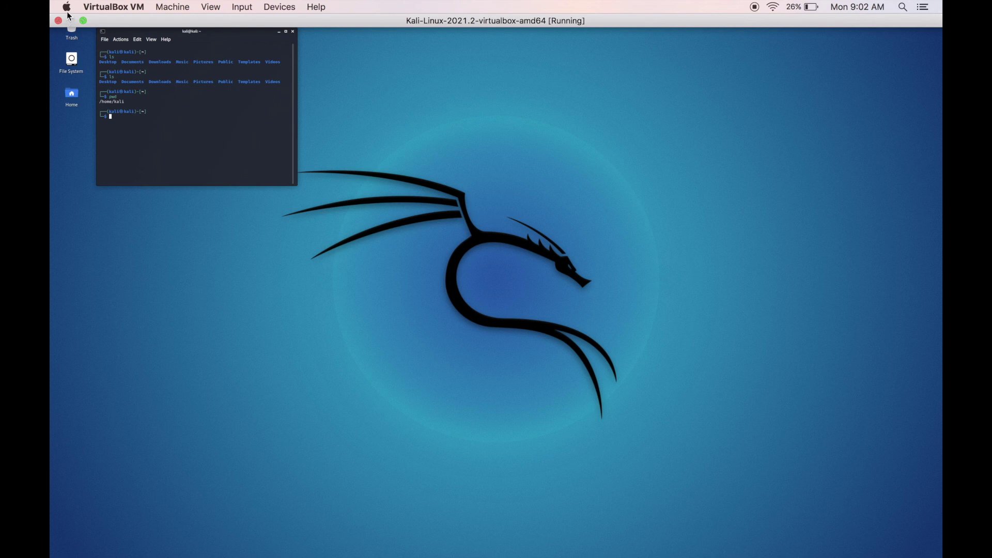
pyautogui.click(115, 7)
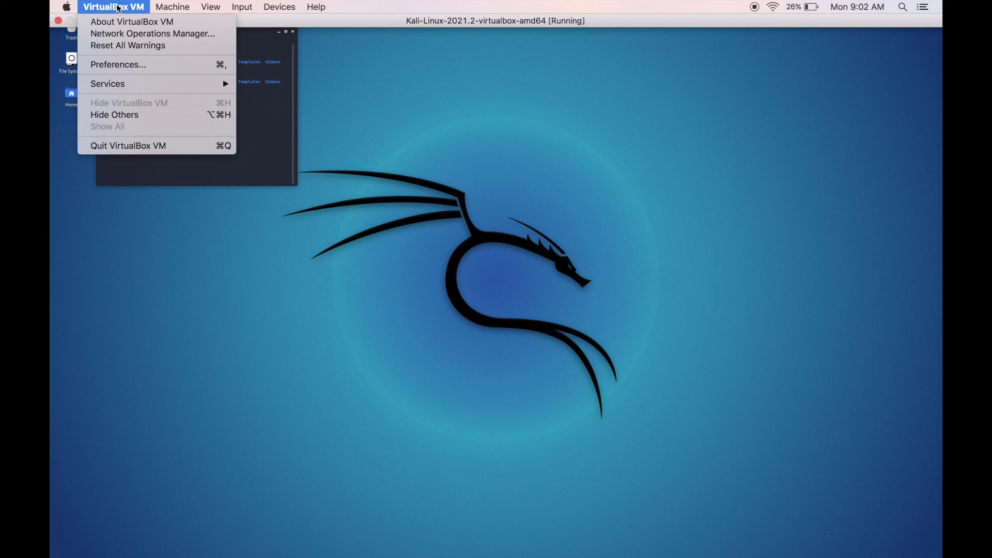
pyautogui.click(150, 148)
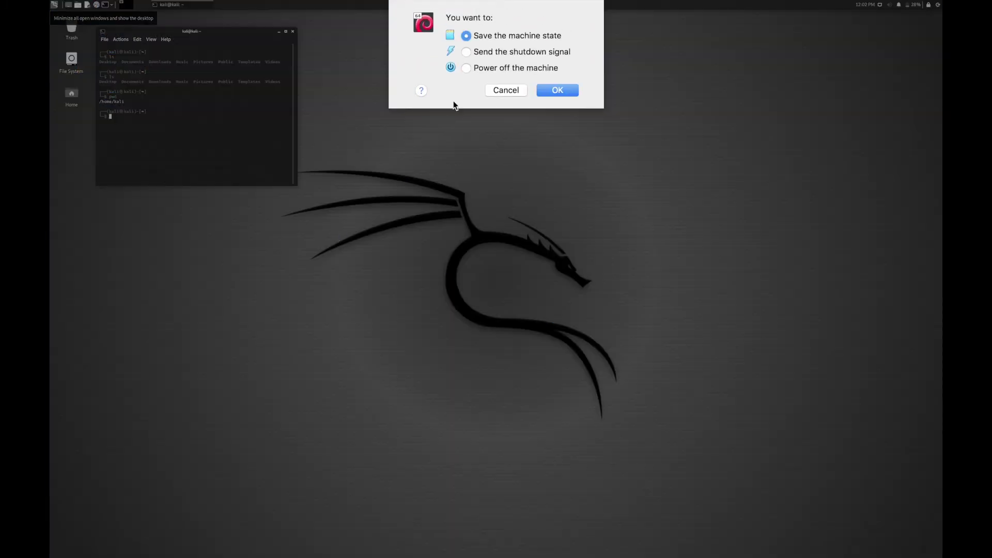
pyautogui.click(482, 68)
pyautogui.click(552, 89)
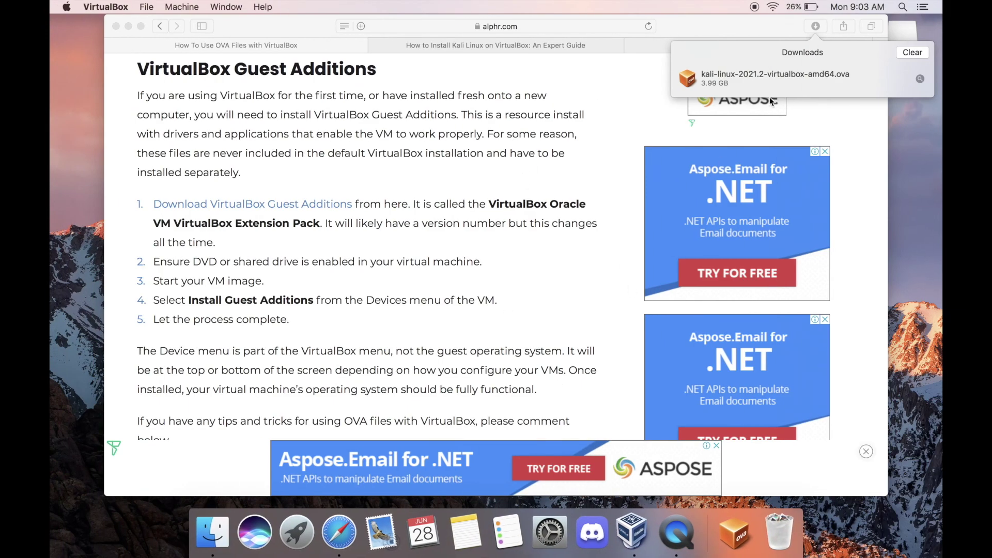
# Clear the browser's list of downloads
pyautogui.click(922, 55)
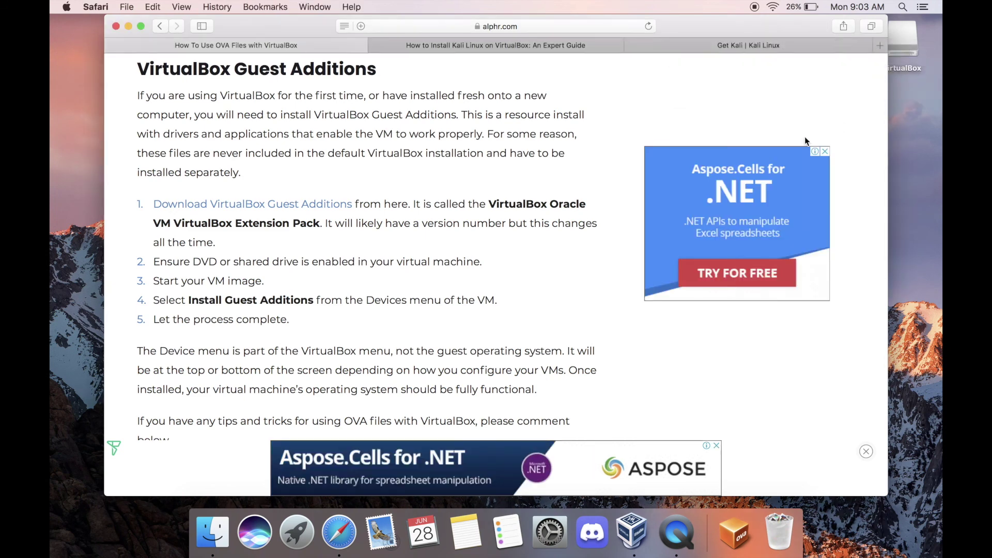